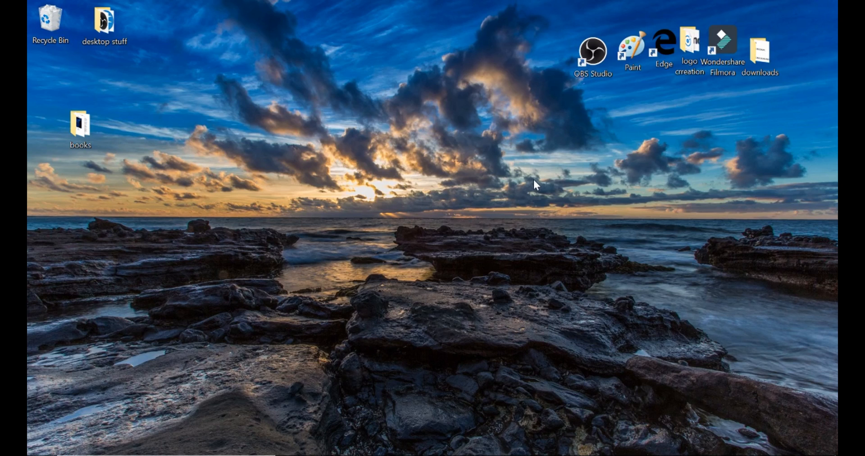
Step: Bring up the CHECKLIST picture in Paint and shift its window slightly down on the desktop
{"action": "mouse_move", "coordinate": [463, 451]}
{"action": "mouse_move", "coordinate": [584, 454]}
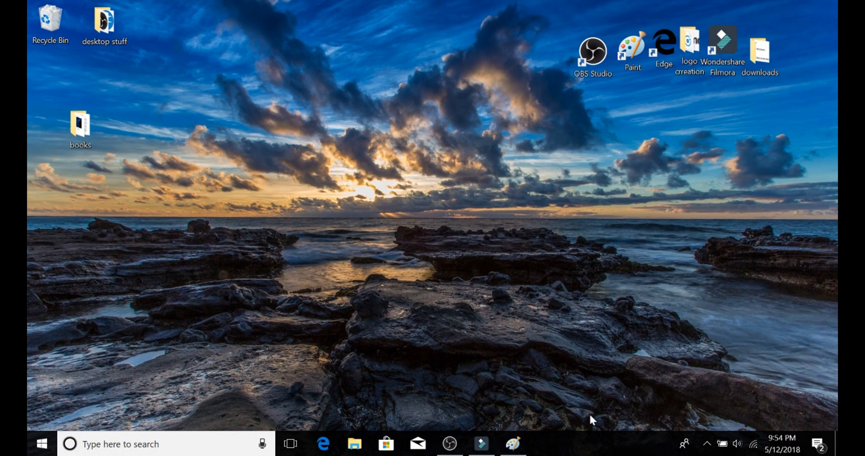
{"action": "left_click", "coordinate": [523, 445]}
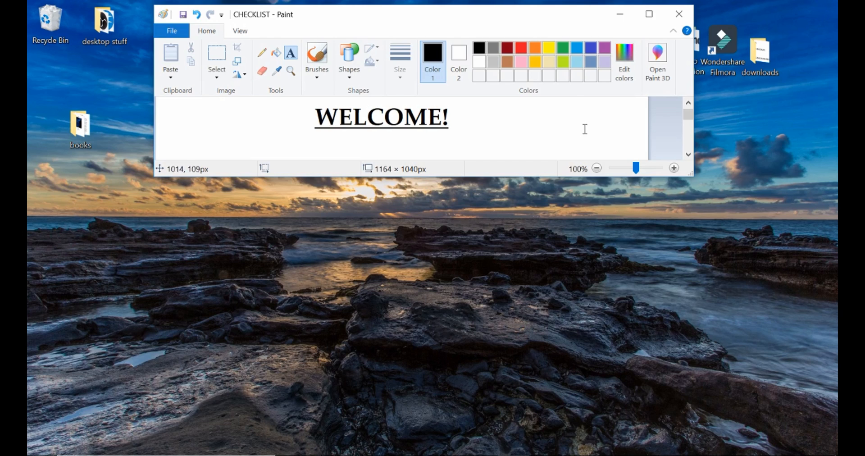
{"action": "left_click_drag", "start_coordinate": [549, 20], "coordinate": [538, 42]}
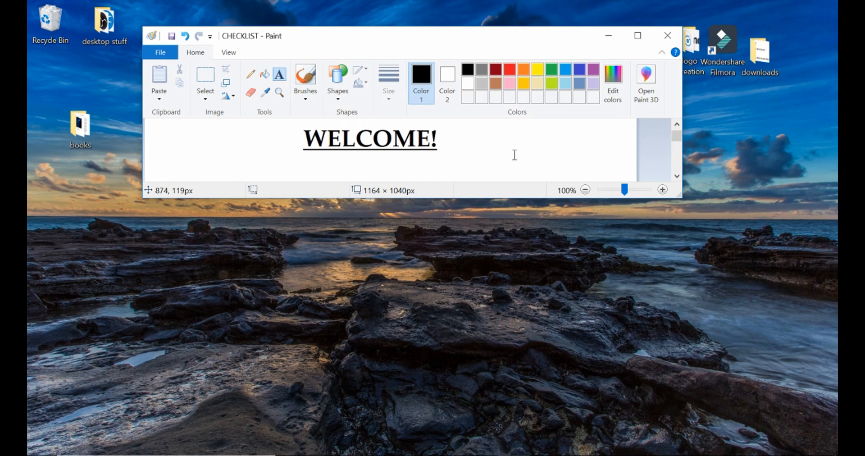
Step: Read through the checklist from the WELCOME! heading past IDEA to the VIDEO heading
{"action": "mouse_move", "coordinate": [832, 452]}
{"action": "scroll", "coordinate": [515, 177], "scroll_direction": "up", "scroll_amount": 1}
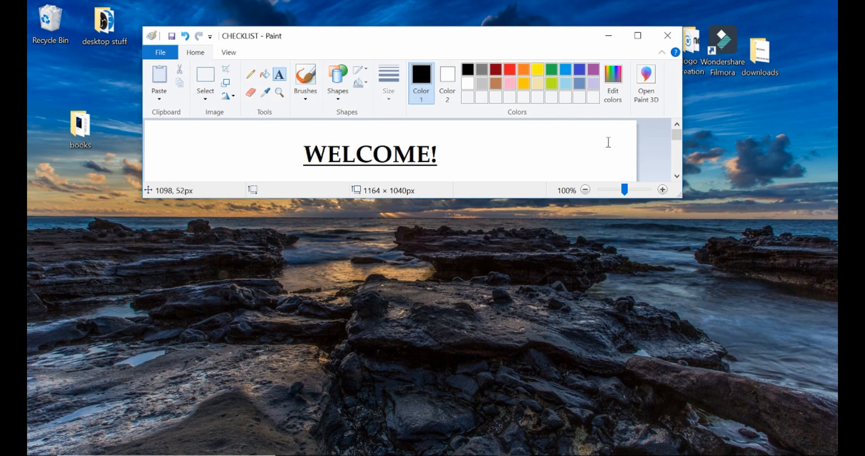
{"action": "scroll", "coordinate": [599, 140], "scroll_direction": "down", "scroll_amount": 3}
{"action": "scroll", "coordinate": [586, 142], "scroll_direction": "down", "scroll_amount": 1}
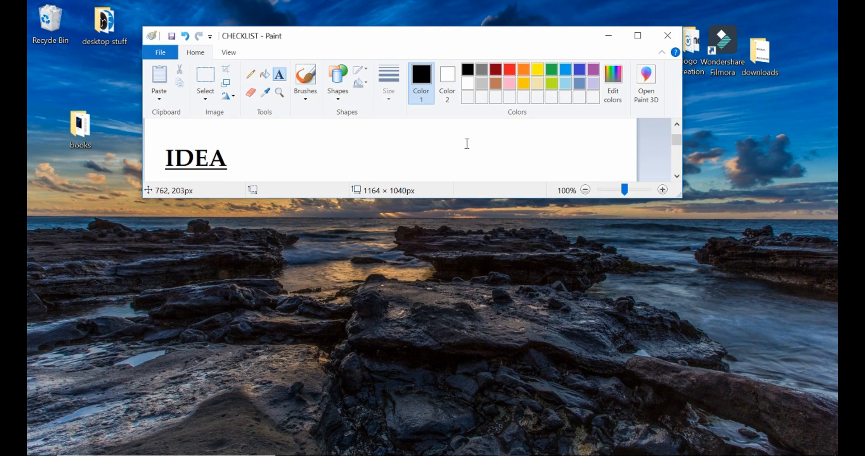
{"action": "scroll", "coordinate": [467, 143], "scroll_direction": "down", "scroll_amount": 1}
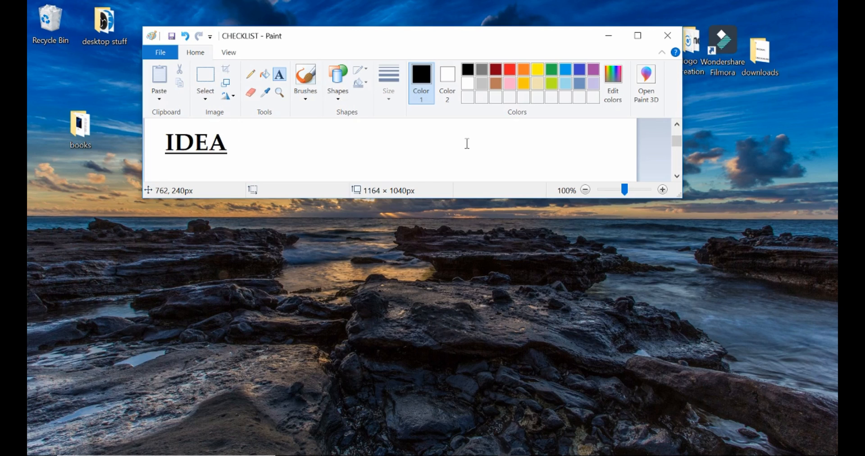
{"action": "scroll", "coordinate": [466, 144], "scroll_direction": "down", "scroll_amount": 3}
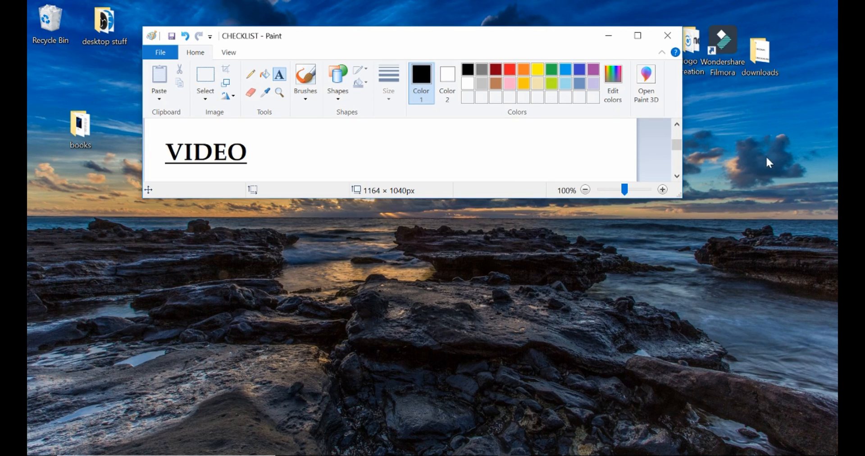
Step: Show the checklist's IMAGES heading and move the Paint window to the lower part of the desktop, clear of the icons
{"action": "left_click_drag", "start_coordinate": [545, 36], "coordinate": [588, 167]}
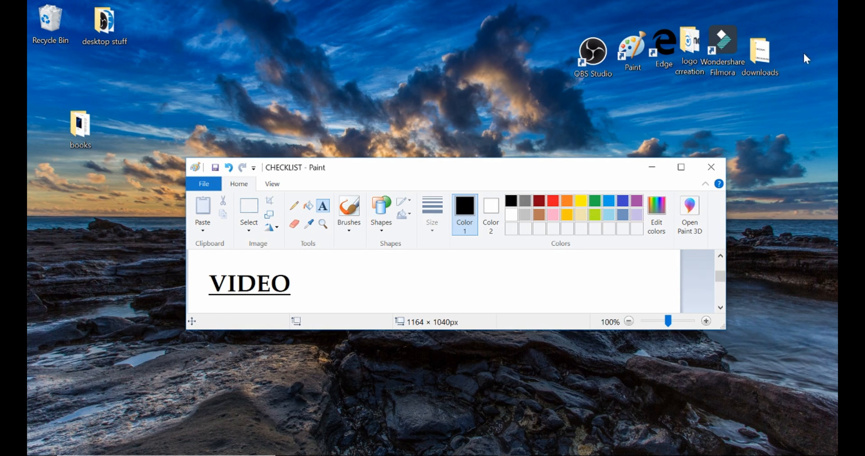
{"action": "left_click_drag", "start_coordinate": [607, 165], "coordinate": [615, 120]}
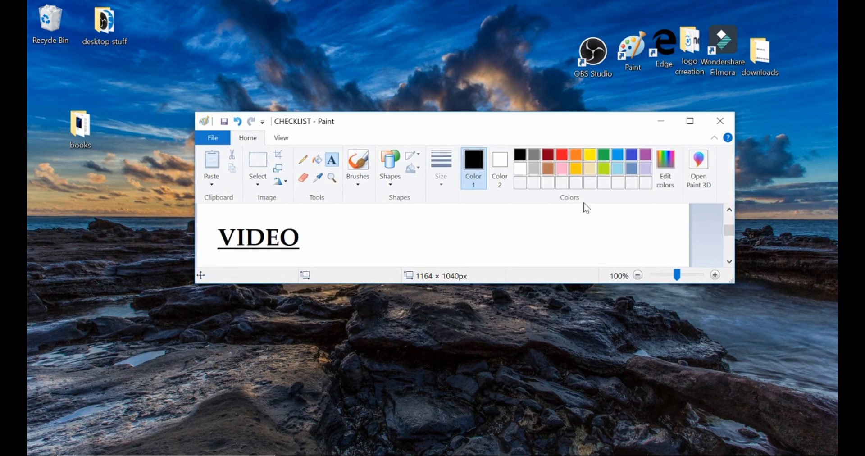
{"action": "scroll", "coordinate": [596, 231], "scroll_direction": "down", "scroll_amount": 4}
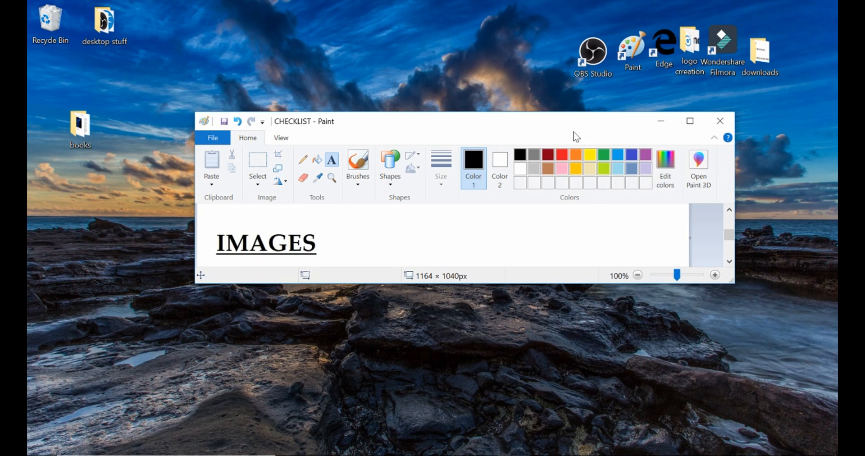
{"action": "mouse_move", "coordinate": [566, 128]}
{"action": "left_mouse_down"}
{"action": "mouse_move", "coordinate": [517, 164]}
{"action": "mouse_move", "coordinate": [495, 215]}
{"action": "left_mouse_up"}
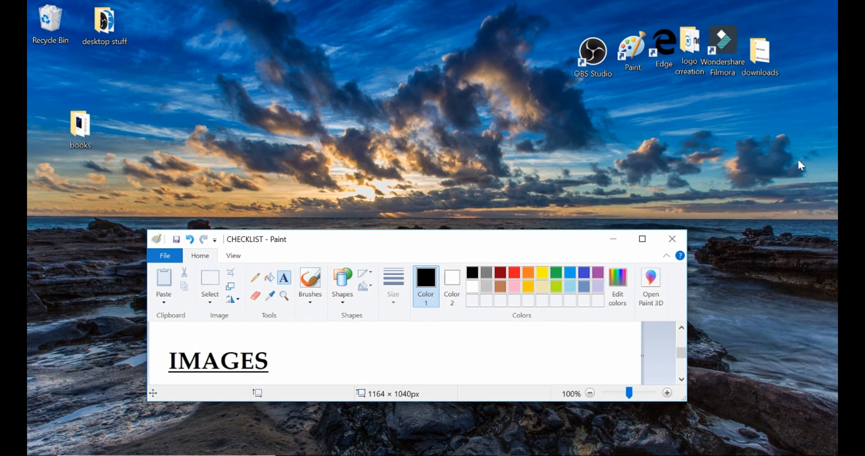
Step: Switch to Edge, search Google for "CAT" and show the image results
{"action": "left_click", "coordinate": [667, 54]}
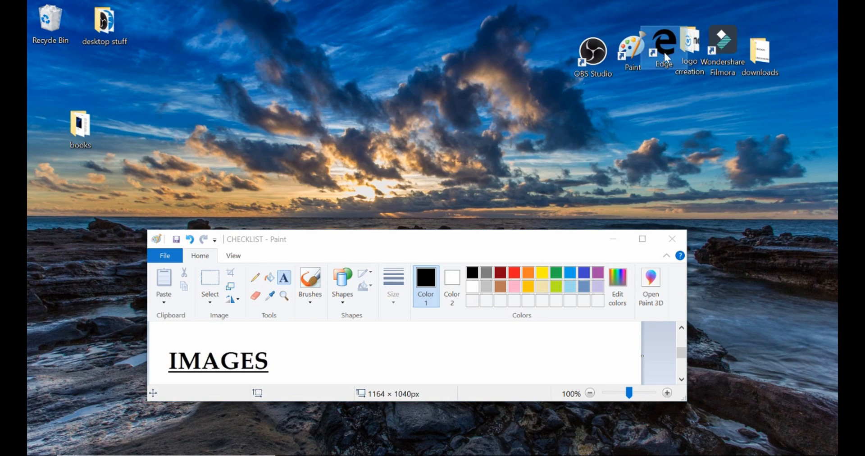
{"action": "double_click", "coordinate": [668, 54]}
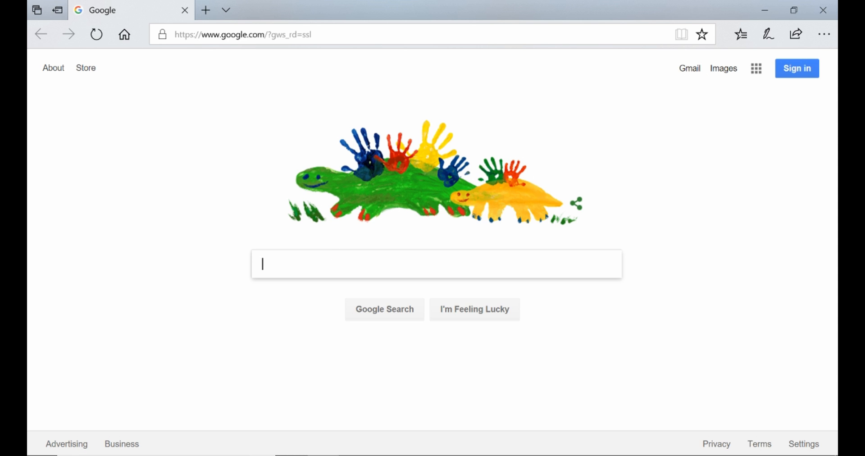
{"action": "type", "text": "CAT"}
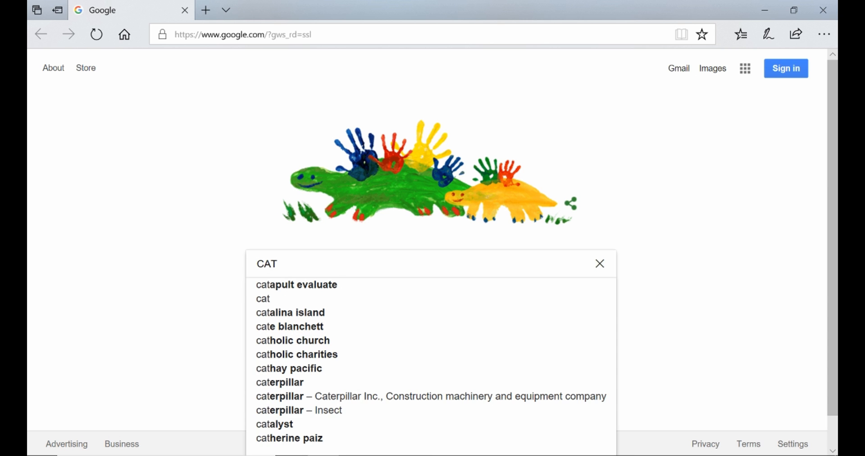
{"action": "key", "text": "Return"}
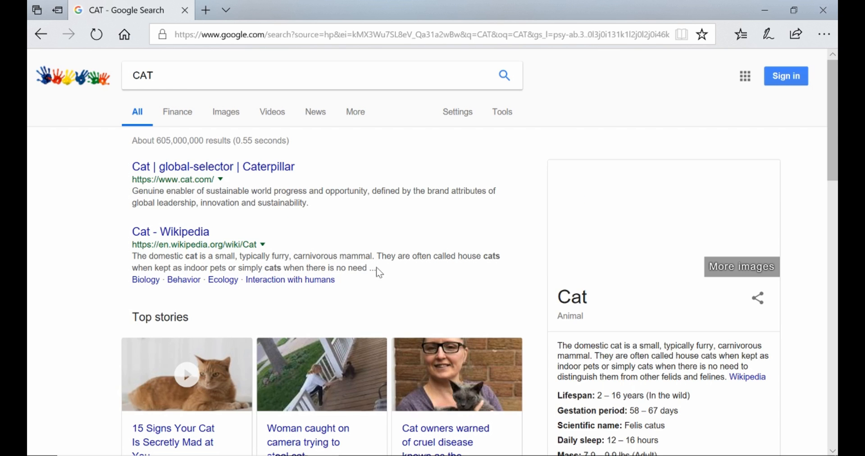
{"action": "left_click", "coordinate": [228, 113]}
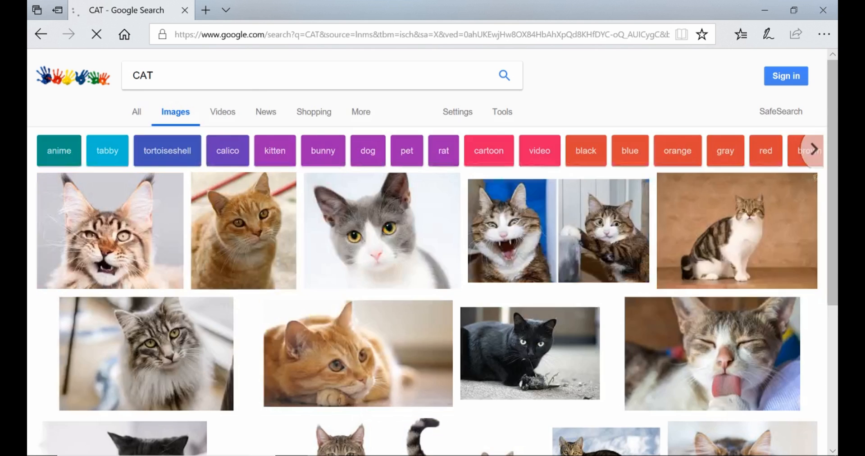
Step: Preview the first cat picture and look through the other cat image results
{"action": "scroll", "coordinate": [432, 219], "scroll_direction": "down", "scroll_amount": 1}
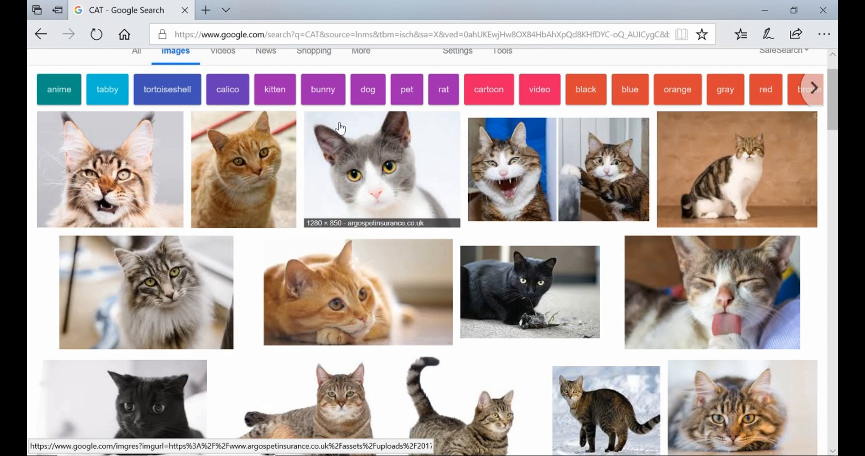
{"action": "left_click", "coordinate": [90, 174]}
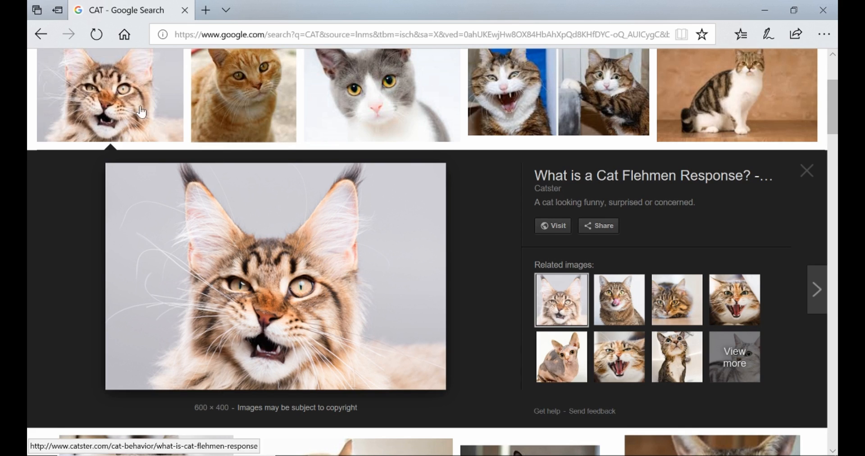
{"action": "scroll", "coordinate": [469, 252], "scroll_direction": "down", "scroll_amount": 2}
{"action": "scroll", "coordinate": [467, 251], "scroll_direction": "down", "scroll_amount": 4}
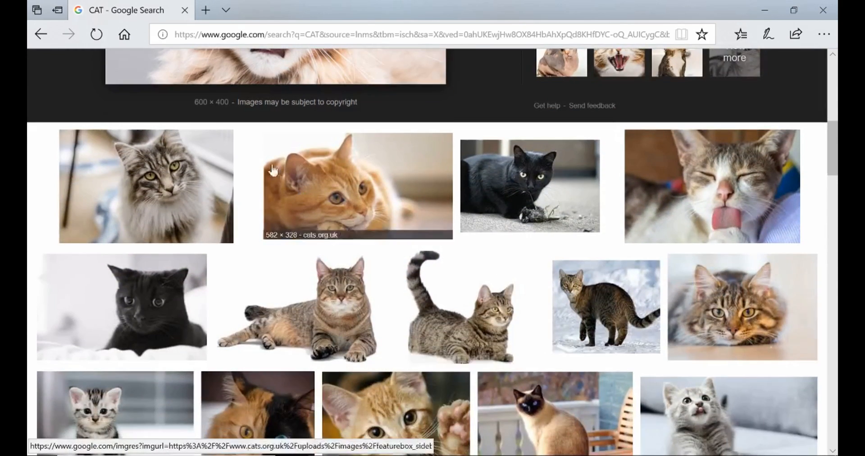
{"action": "scroll", "coordinate": [270, 180], "scroll_direction": "up", "scroll_amount": 7}
{"action": "scroll", "coordinate": [268, 143], "scroll_direction": "up", "scroll_amount": 3}
Step: Replace the image search term with "colorful swirl" and run the search
{"action": "left_click_drag", "start_coordinate": [164, 77], "coordinate": [29, 68]}
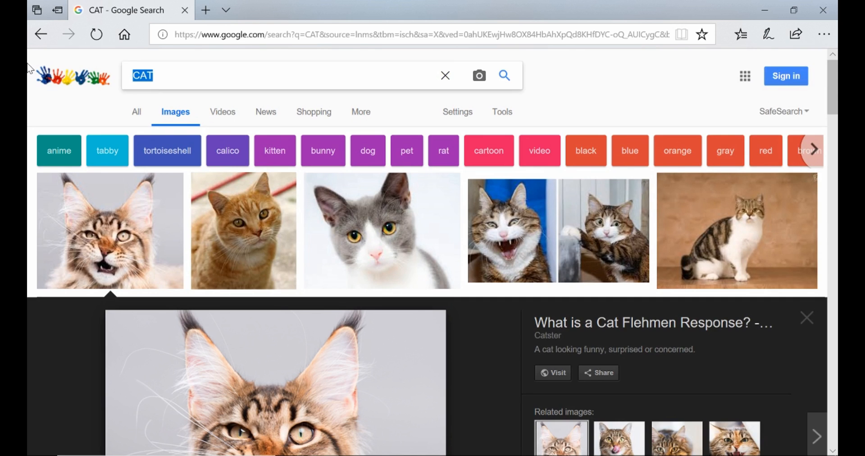
{"action": "type", "text": "col"}
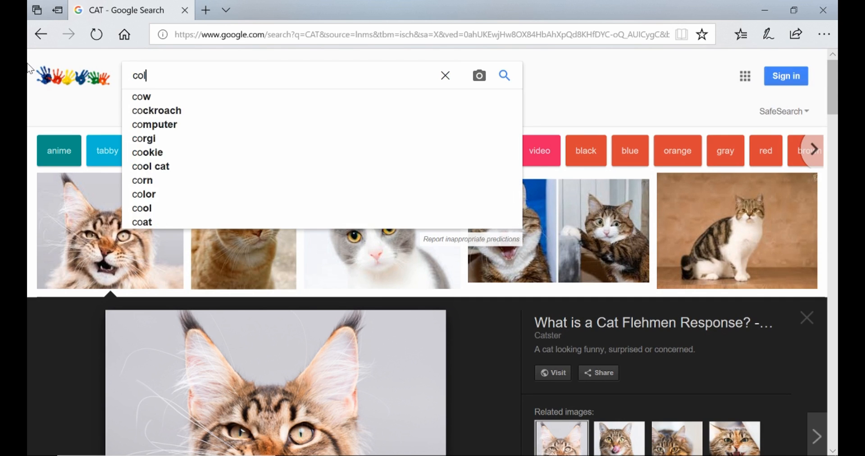
{"action": "type", "text": "orful"}
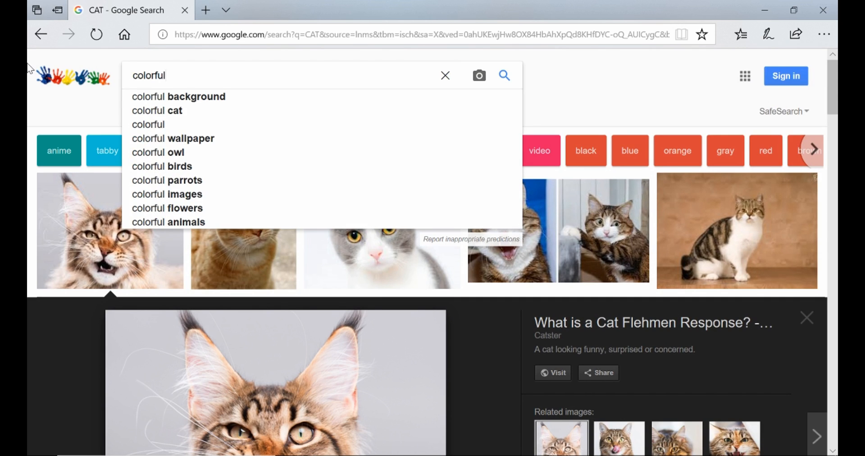
{"action": "type", "text": " swirl"}
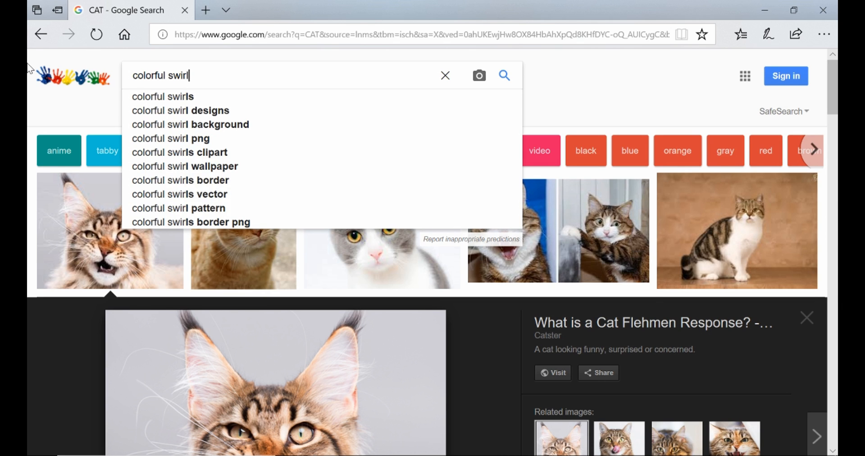
{"action": "key", "text": "Return"}
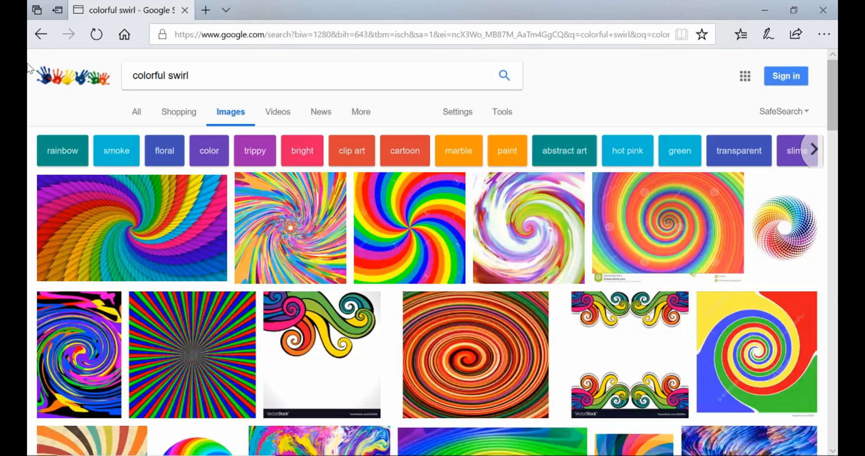
Step: Save the 640 × 500 Fine Art America swirl picture as a JPEG in the logo crreation folder, and minimize the browser
{"action": "scroll", "coordinate": [322, 188], "scroll_direction": "down", "scroll_amount": 7}
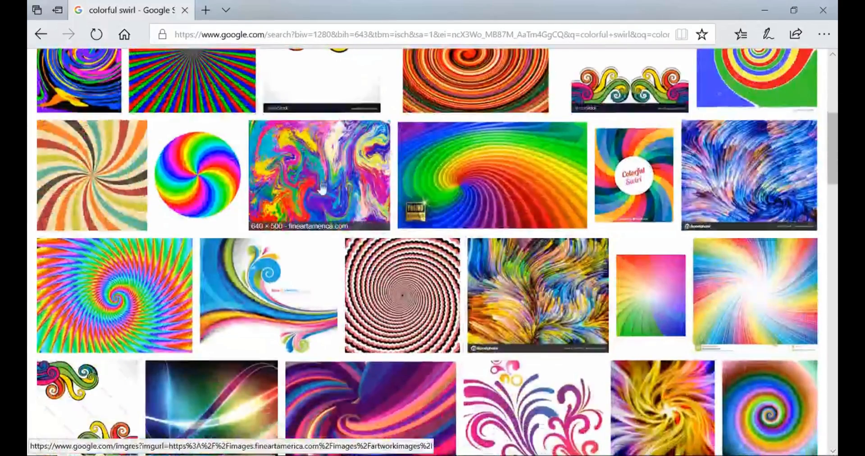
{"action": "left_click", "coordinate": [321, 188]}
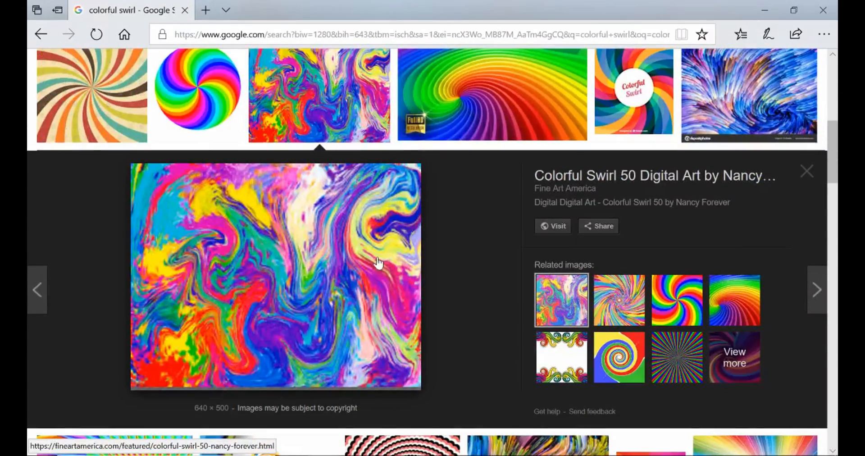
{"action": "right_click", "coordinate": [321, 271]}
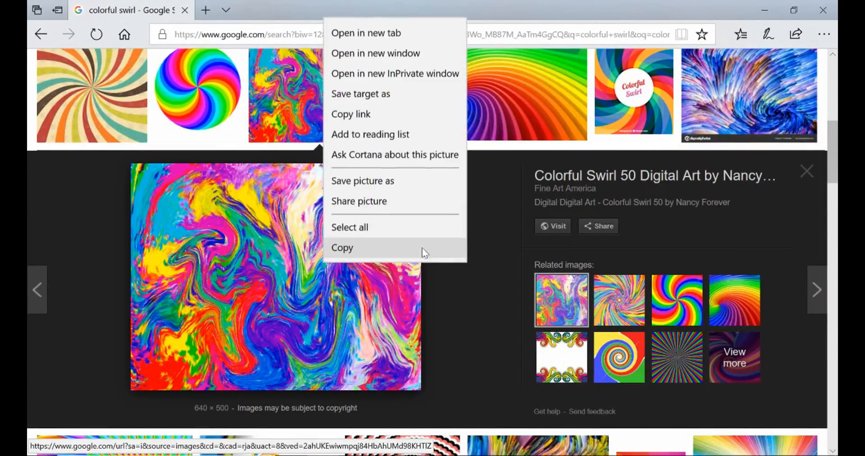
{"action": "left_click", "coordinate": [374, 181]}
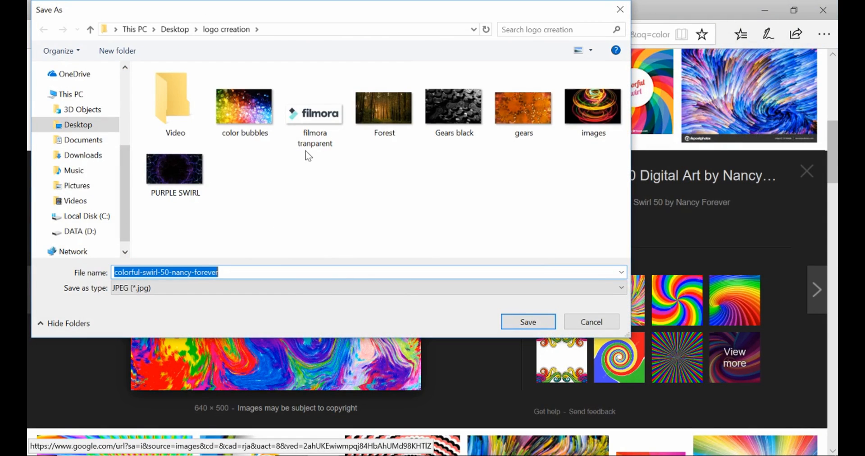
{"action": "left_click", "coordinate": [526, 321]}
{"action": "left_click", "coordinate": [764, 10]}
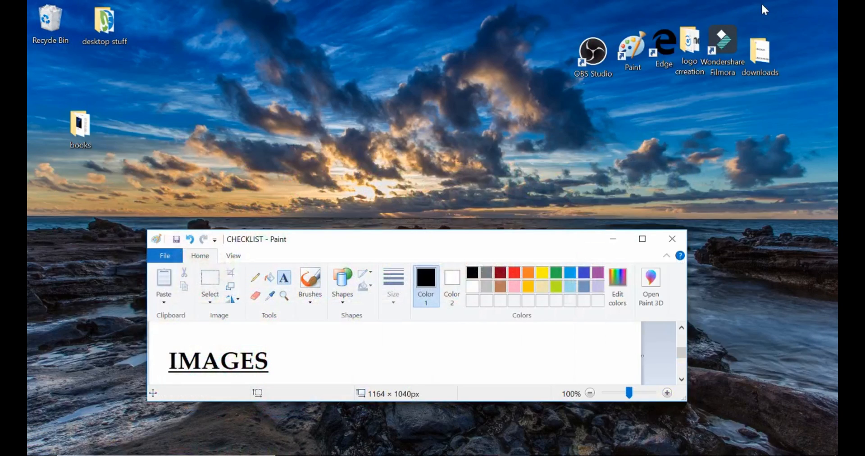
Step: Move the logo crreation folder away from the other desktop icons, review the files inside it, and close the folder window
{"action": "left_click_drag", "start_coordinate": [692, 53], "coordinate": [510, 89]}
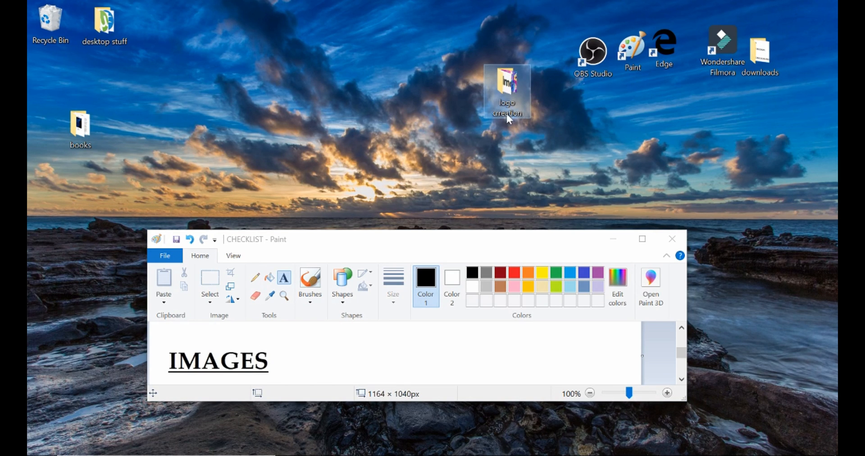
{"action": "double_click", "coordinate": [495, 81]}
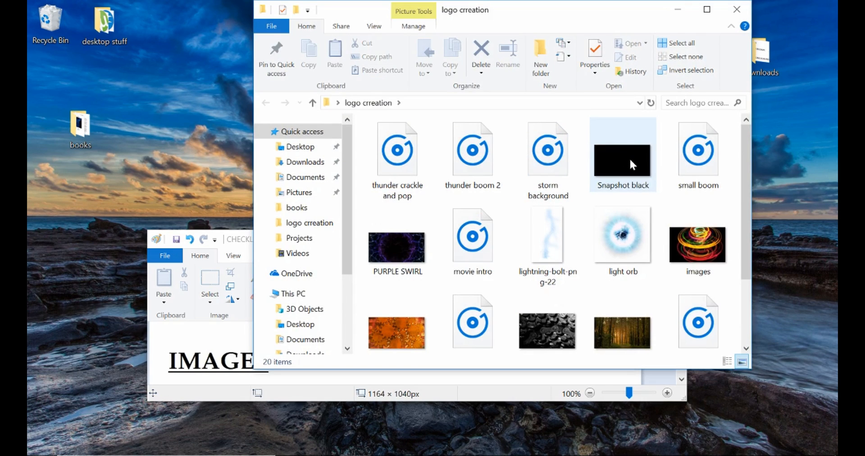
{"action": "scroll", "coordinate": [619, 216], "scroll_direction": "down", "scroll_amount": 2}
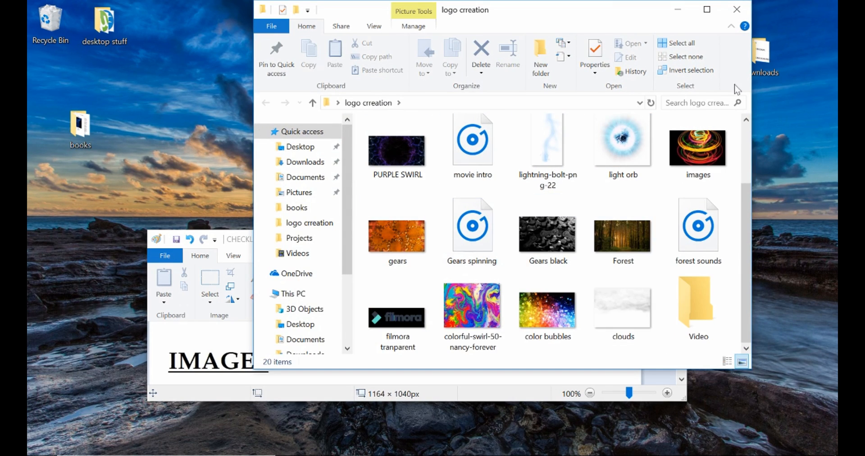
{"action": "scroll", "coordinate": [703, 145], "scroll_direction": "up", "scroll_amount": 2}
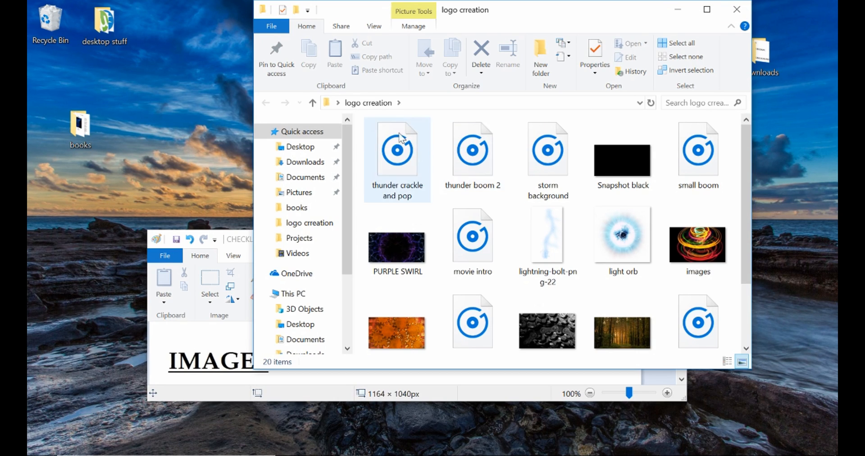
{"action": "scroll", "coordinate": [558, 260], "scroll_direction": "down", "scroll_amount": 2}
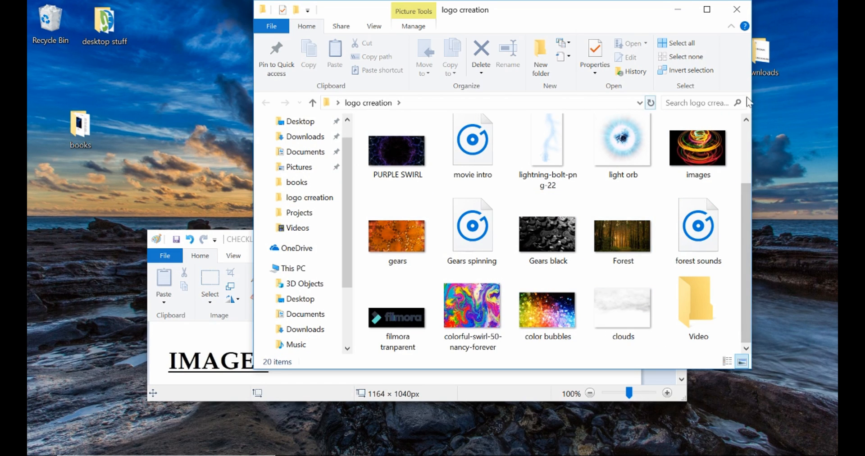
{"action": "left_click", "coordinate": [729, 10]}
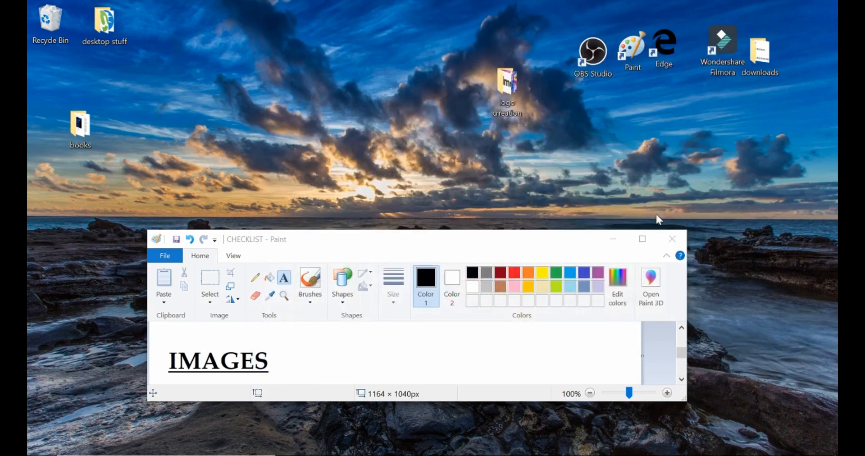
Step: Move the checklist window higher on the desktop and bring its ROYALTY FREE MUSIC heading into view
{"action": "left_click_drag", "start_coordinate": [445, 248], "coordinate": [446, 169]}
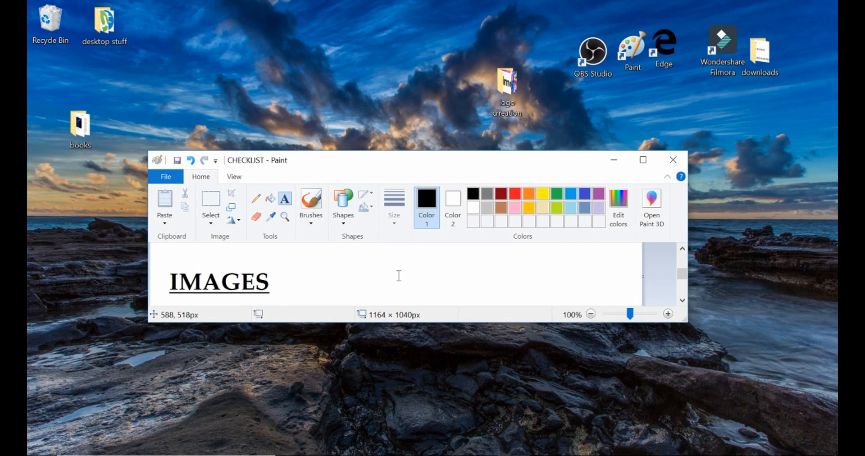
{"action": "scroll", "coordinate": [399, 274], "scroll_direction": "down", "scroll_amount": 3}
{"action": "scroll", "coordinate": [398, 274], "scroll_direction": "down", "scroll_amount": 2}
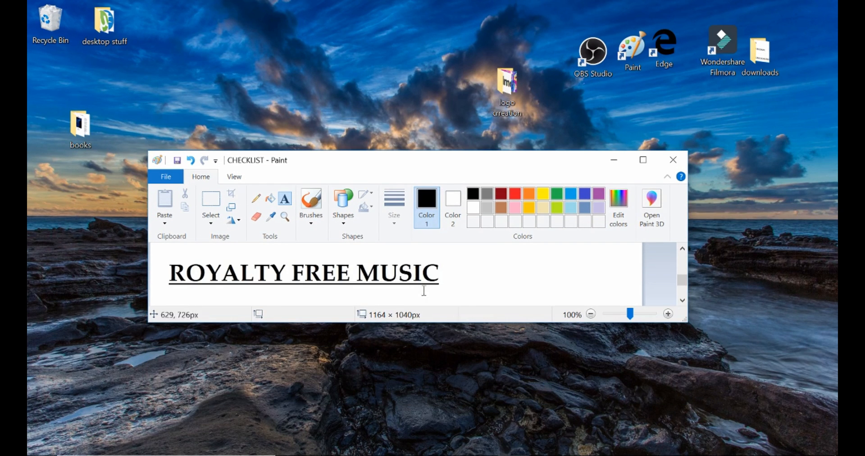
Step: Switch to Edge and open the Free Music Archive favorite from the FILMORA folder
{"action": "left_click", "coordinate": [675, 49]}
{"action": "double_click", "coordinate": [675, 45]}
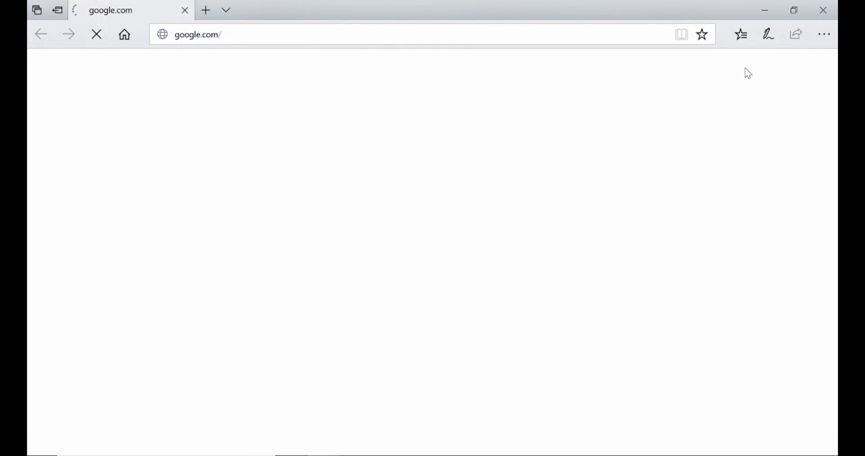
{"action": "left_click", "coordinate": [741, 34]}
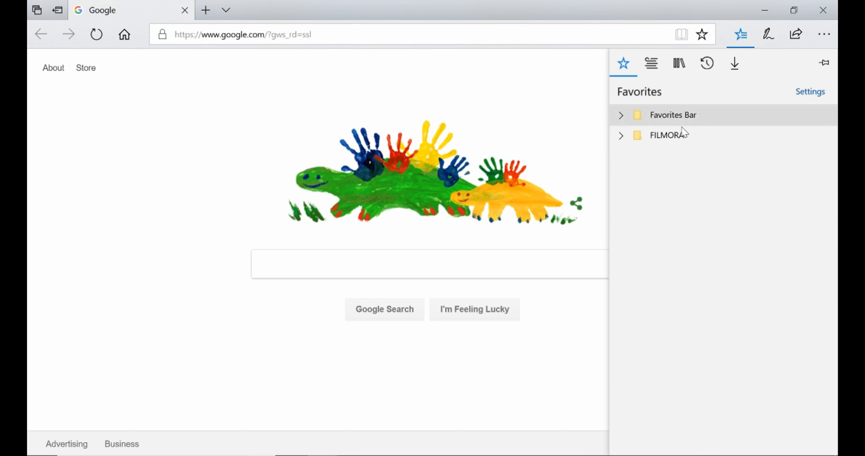
{"action": "left_click", "coordinate": [676, 135]}
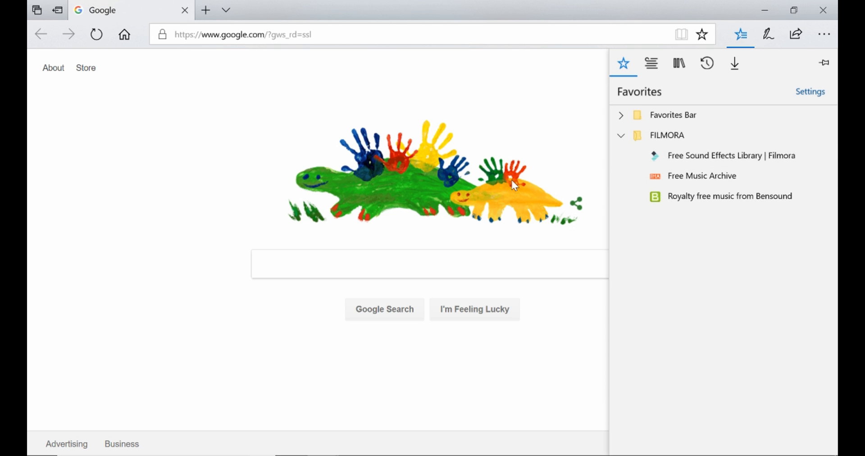
{"action": "left_click", "coordinate": [714, 178]}
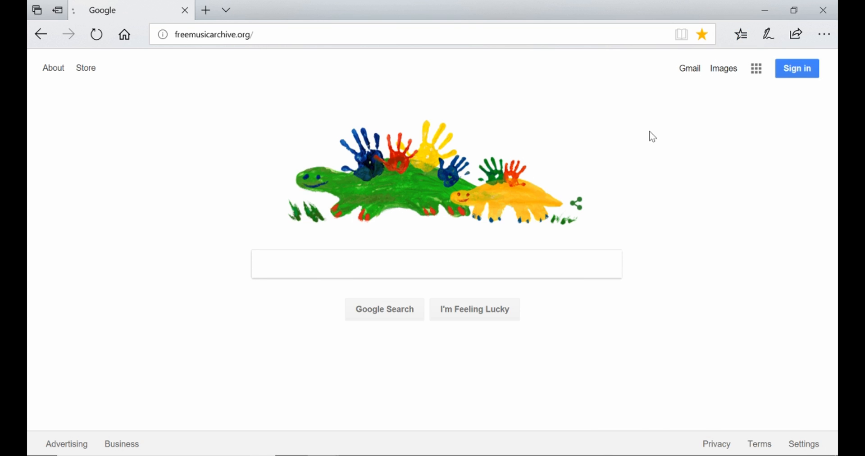
Step: Look through the Free Music Archive track lists, request the "Moonlove Funk" download, and dismiss the save prompt
{"action": "scroll", "coordinate": [507, 190], "scroll_direction": "down", "scroll_amount": 15}
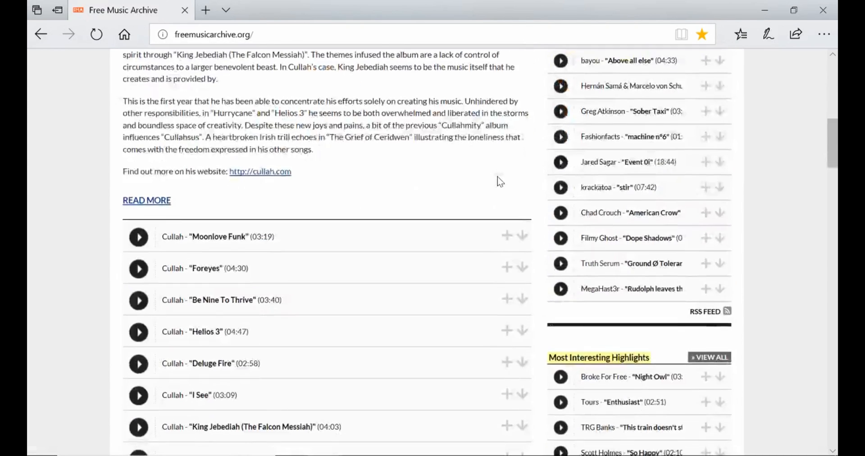
{"action": "scroll", "coordinate": [498, 170], "scroll_direction": "up", "scroll_amount": 3}
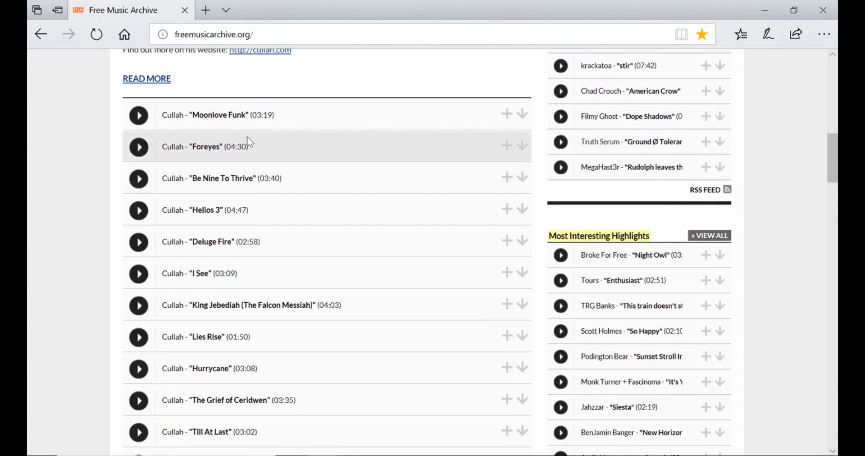
{"action": "scroll", "coordinate": [406, 324], "scroll_direction": "down", "scroll_amount": 7}
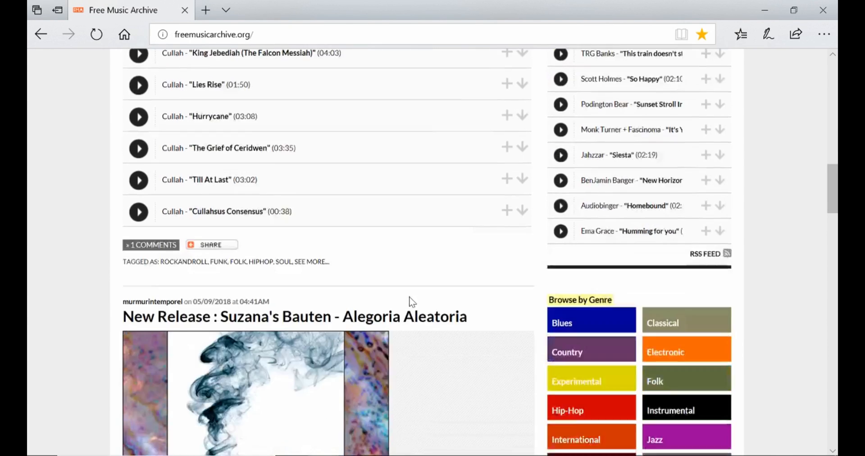
{"action": "scroll", "coordinate": [419, 300], "scroll_direction": "up", "scroll_amount": 3}
{"action": "scroll", "coordinate": [437, 300], "scroll_direction": "up", "scroll_amount": 6}
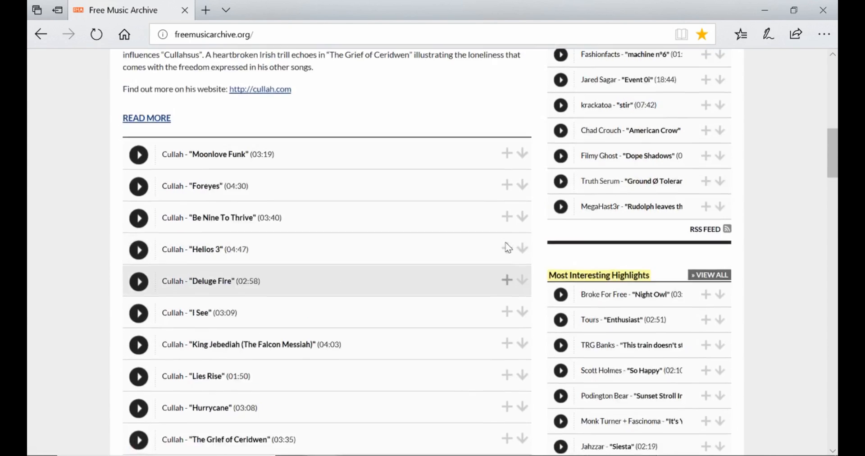
{"action": "left_click", "coordinate": [523, 177]}
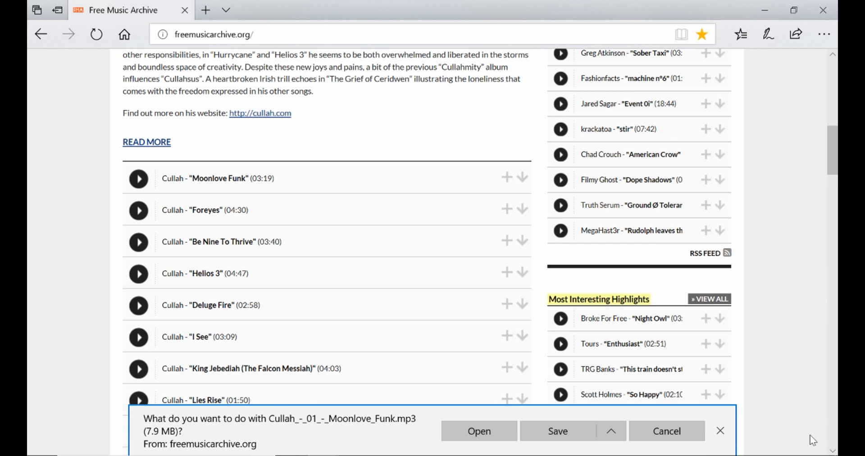
{"action": "left_click", "coordinate": [732, 432]}
{"action": "scroll", "coordinate": [719, 322], "scroll_direction": "up", "scroll_amount": 15}
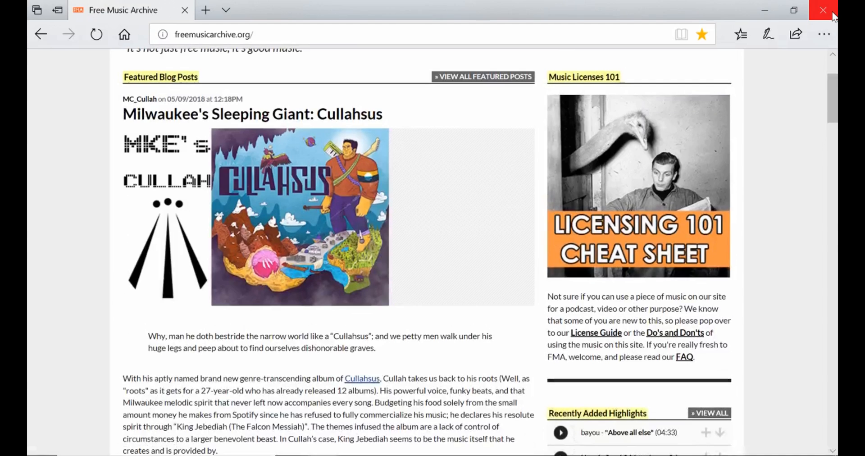
Step: Open the "Royalty free music from Bensound" favorite and bring its track list into view
{"action": "left_click", "coordinate": [739, 34]}
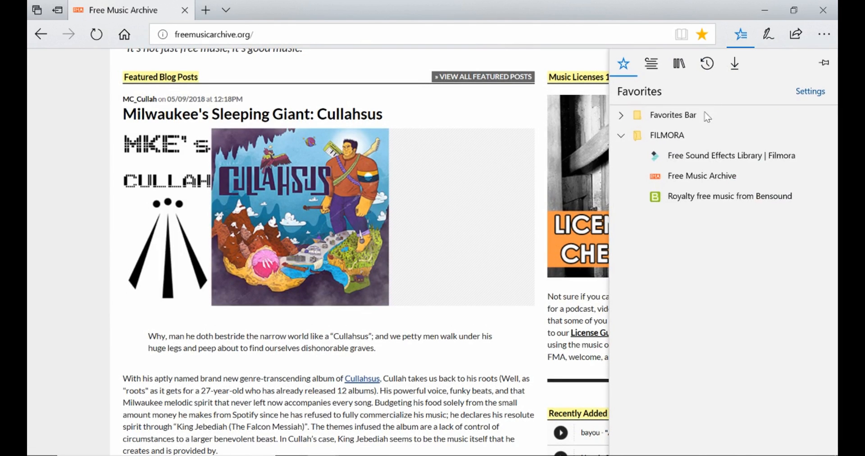
{"action": "left_click", "coordinate": [699, 199]}
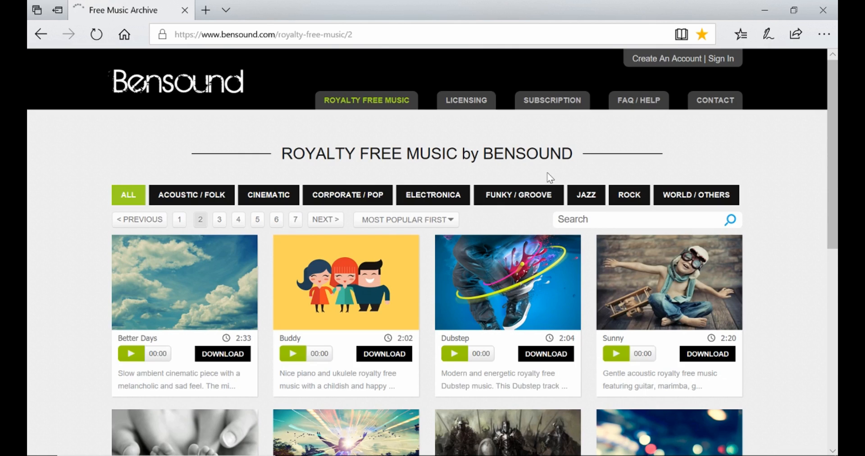
{"action": "scroll", "coordinate": [499, 195], "scroll_direction": "down", "scroll_amount": 3}
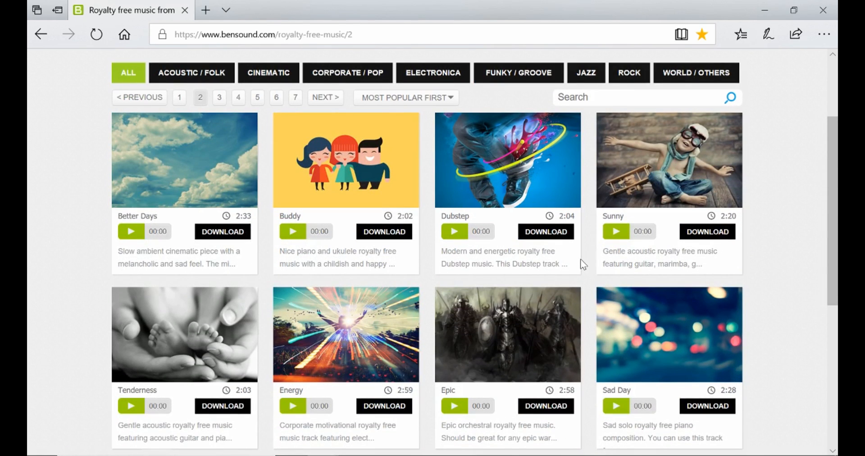
Step: Listen to short previews of the Better Days and Epic tracks, stopping playback after each
{"action": "left_click", "coordinate": [132, 232]}
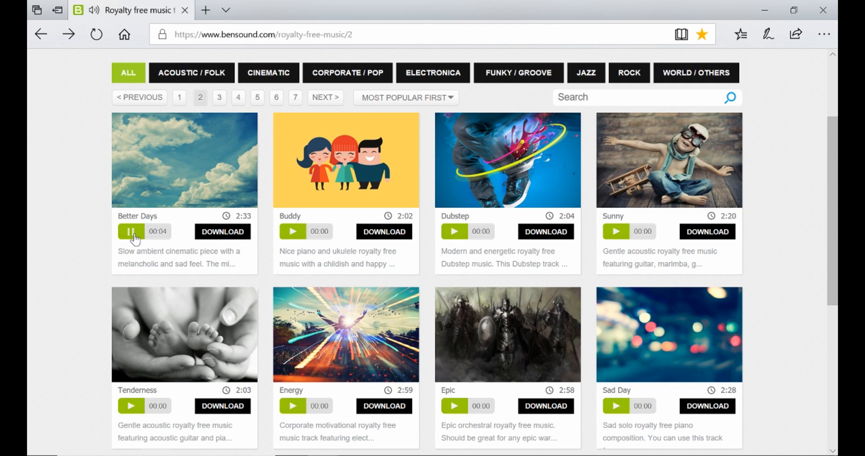
{"action": "left_click", "coordinate": [454, 406]}
{"action": "left_click", "coordinate": [457, 408]}
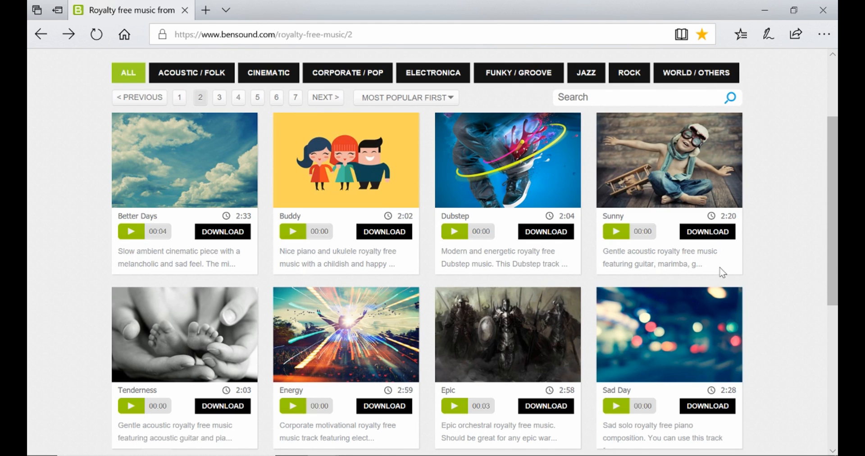
Step: Request the free Creative Commons download of Better Days and close the license window
{"action": "left_click", "coordinate": [211, 233]}
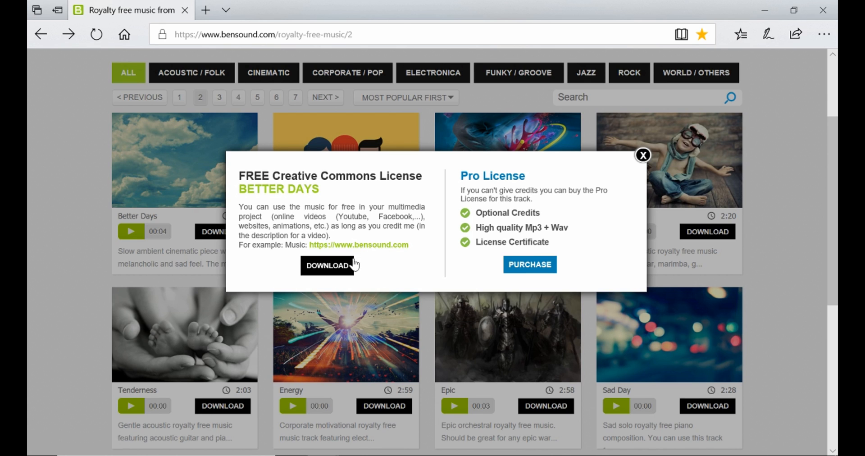
{"action": "left_click", "coordinate": [345, 272]}
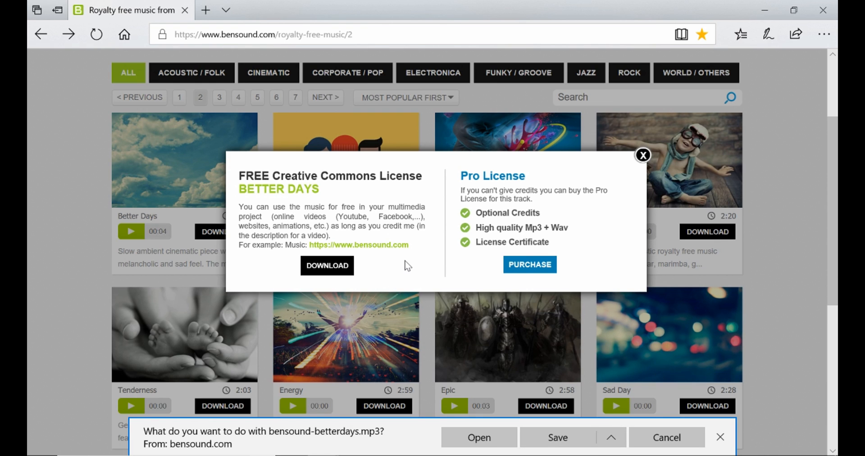
{"action": "left_click", "coordinate": [644, 155]}
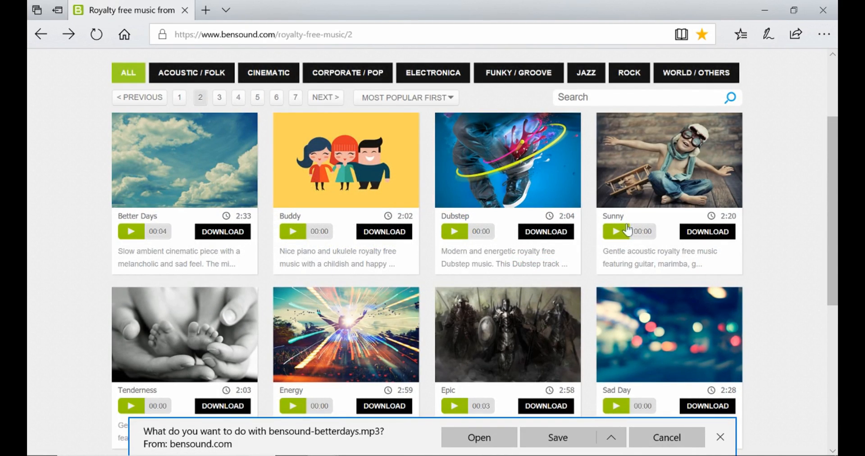
Step: Look through page 3 of the Bensound royalty free music list and close the browser
{"action": "scroll", "coordinate": [596, 291], "scroll_direction": "down", "scroll_amount": 7}
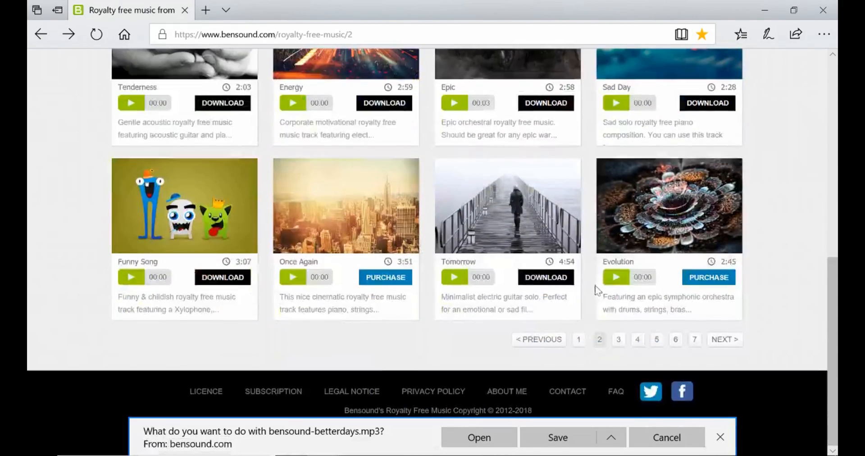
{"action": "left_click", "coordinate": [619, 340]}
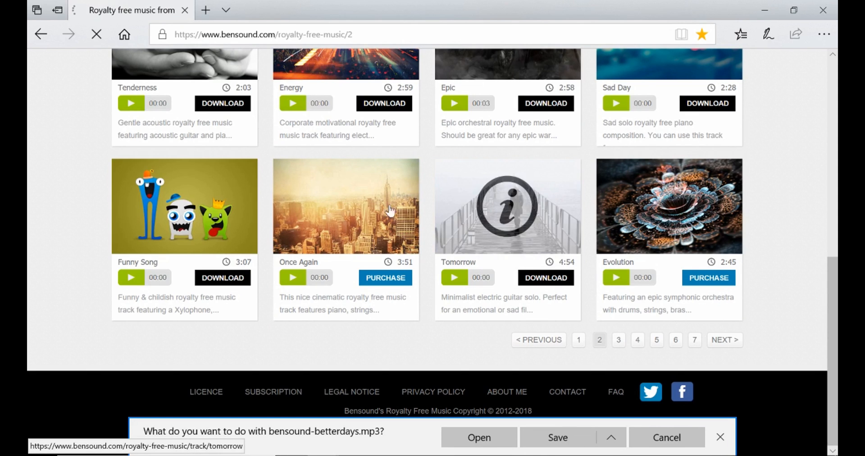
{"action": "scroll", "coordinate": [599, 259], "scroll_direction": "down", "scroll_amount": 5}
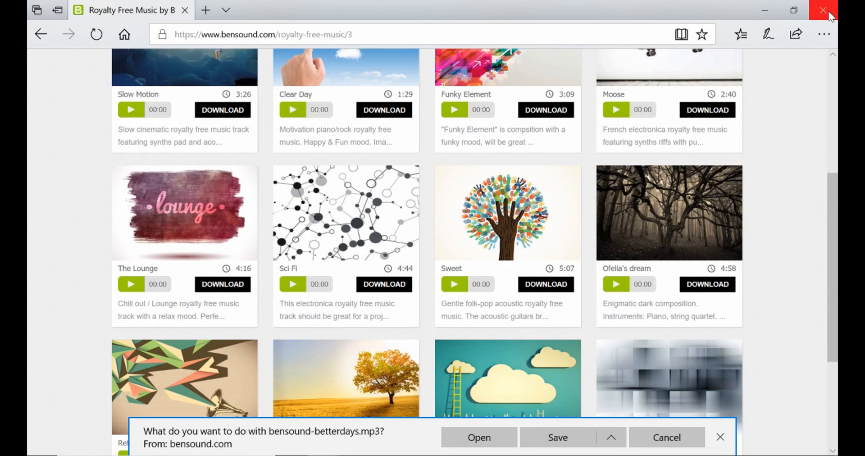
{"action": "left_click", "coordinate": [830, 16]}
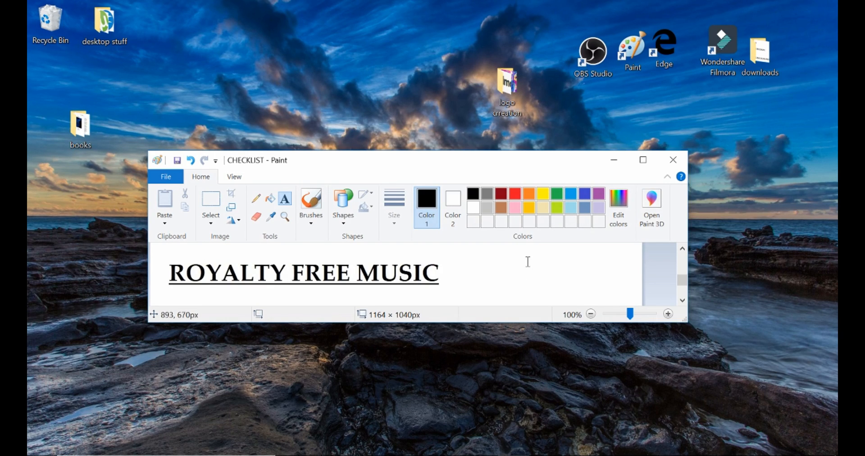
Step: Bring the ROYALTY FREE SOUND EFFECTS heading of the checklist into view
{"action": "scroll", "coordinate": [521, 268], "scroll_direction": "down", "scroll_amount": 2}
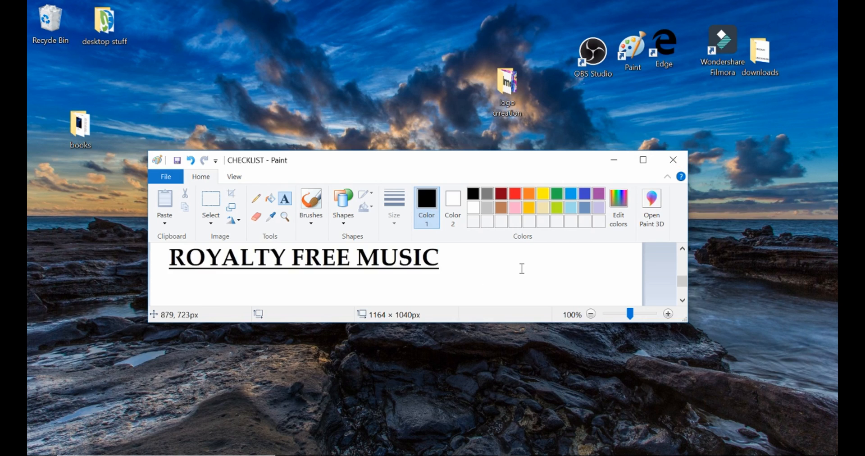
{"action": "scroll", "coordinate": [520, 267], "scroll_direction": "down", "scroll_amount": 2}
{"action": "scroll", "coordinate": [520, 268], "scroll_direction": "down", "scroll_amount": 1}
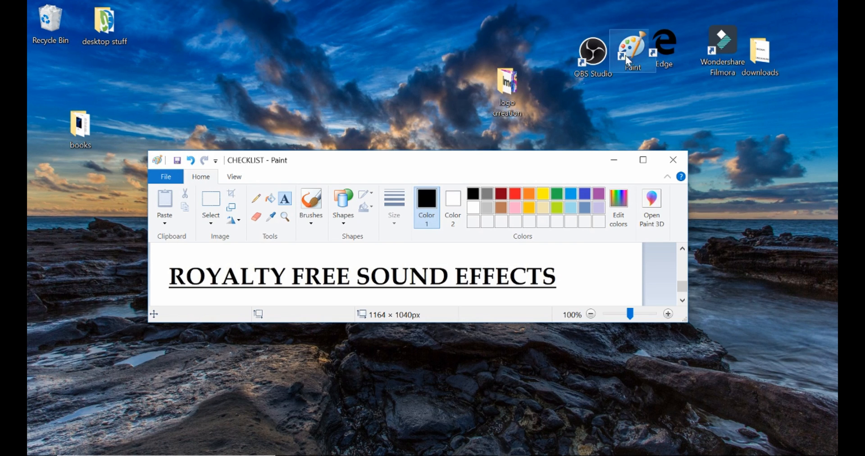
Step: Switch to Edge and open the "Free Sound Effects Library | Filmora" favorite from the FILMORA folder, showing its sound effects
{"action": "double_click", "coordinate": [669, 49]}
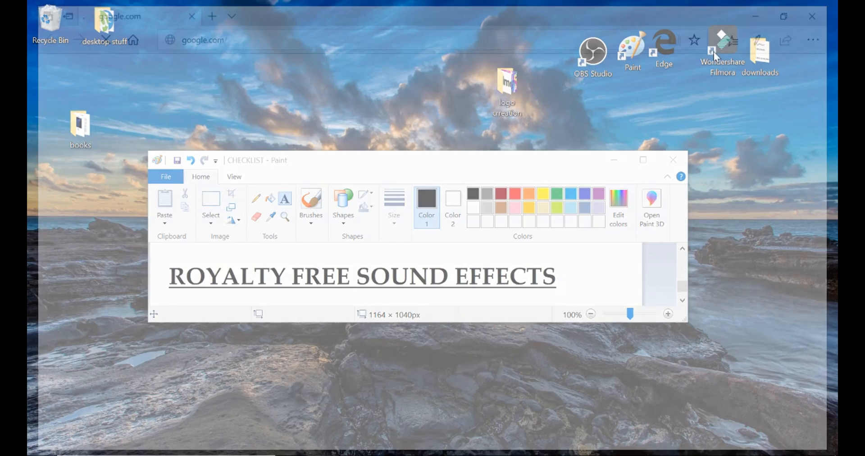
{"action": "left_click", "coordinate": [741, 36]}
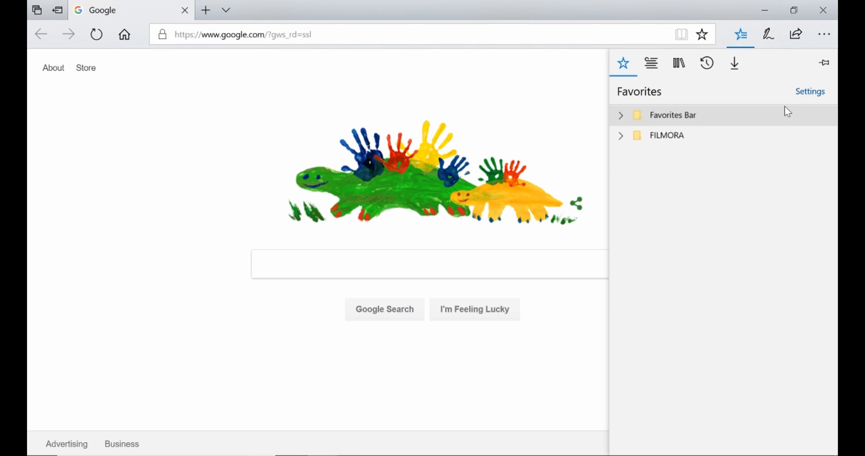
{"action": "left_click", "coordinate": [704, 136]}
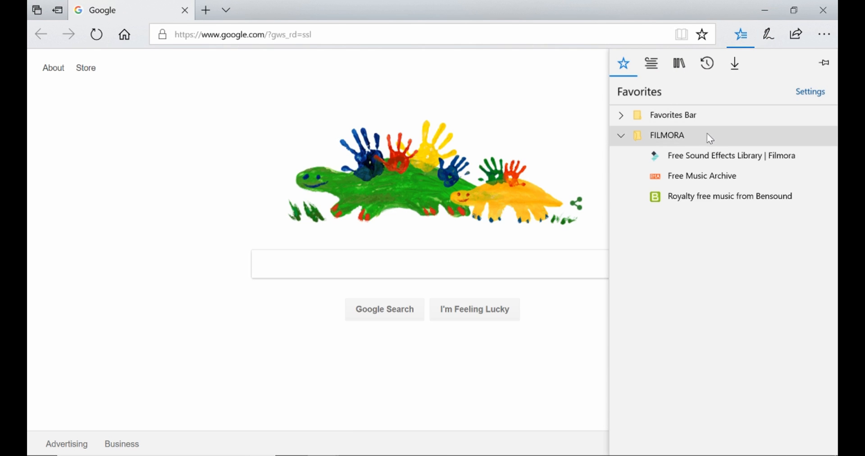
{"action": "left_click", "coordinate": [722, 158]}
{"action": "scroll", "coordinate": [646, 185], "scroll_direction": "down", "scroll_amount": 10}
{"action": "scroll", "coordinate": [637, 175], "scroll_direction": "down", "scroll_amount": 3}
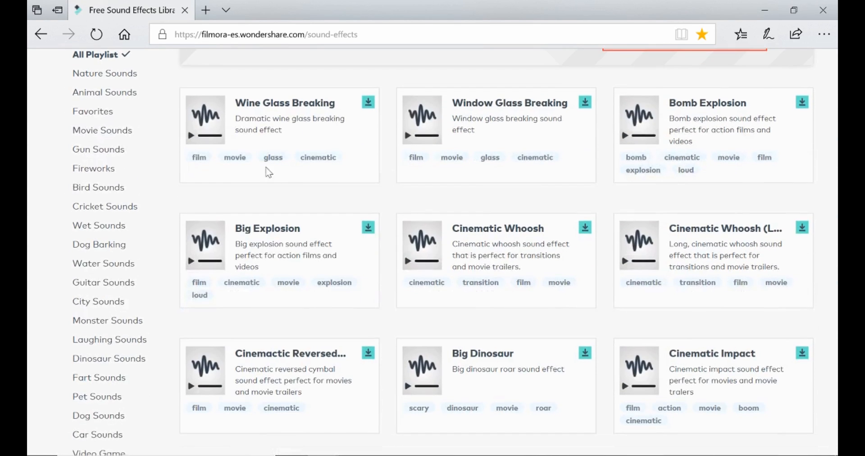
Step: Preview the Wine Glass Breaking and Bomb Explosion sounds and look through the other effects and categories
{"action": "left_click", "coordinate": [193, 138]}
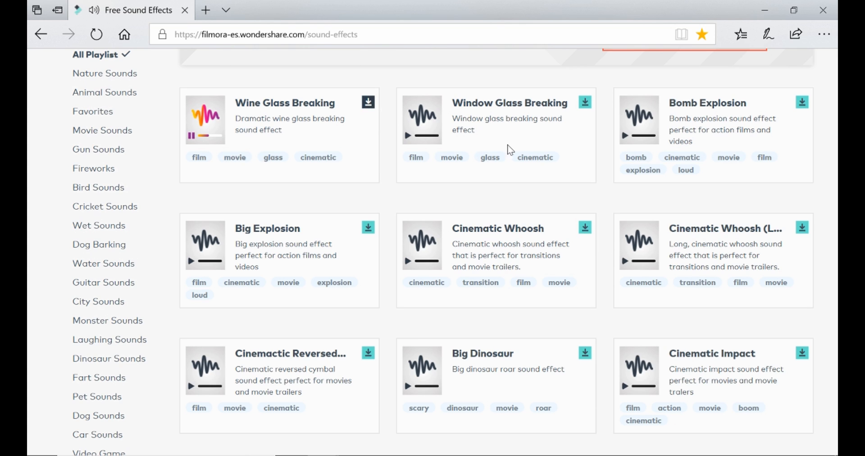
{"action": "left_click", "coordinate": [625, 138]}
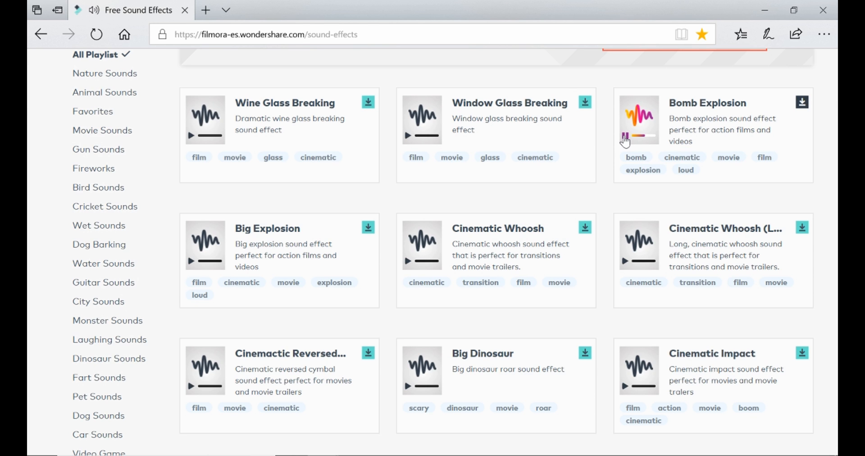
{"action": "scroll", "coordinate": [518, 221], "scroll_direction": "down", "scroll_amount": 5}
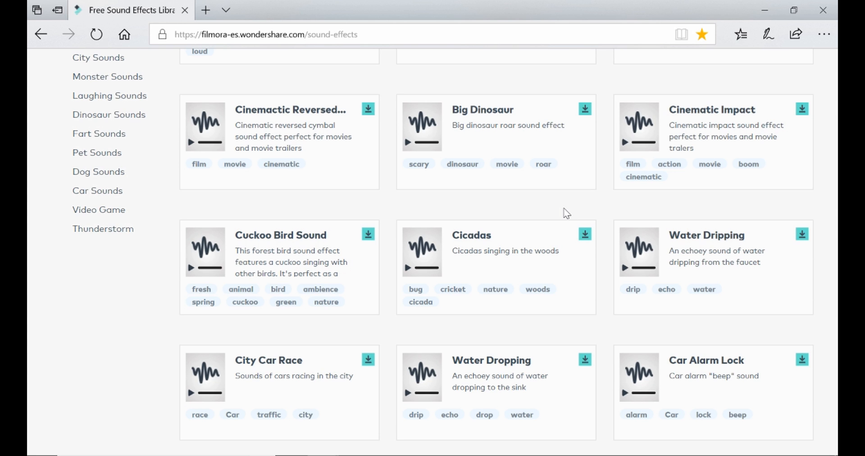
{"action": "scroll", "coordinate": [567, 214], "scroll_direction": "down", "scroll_amount": 3}
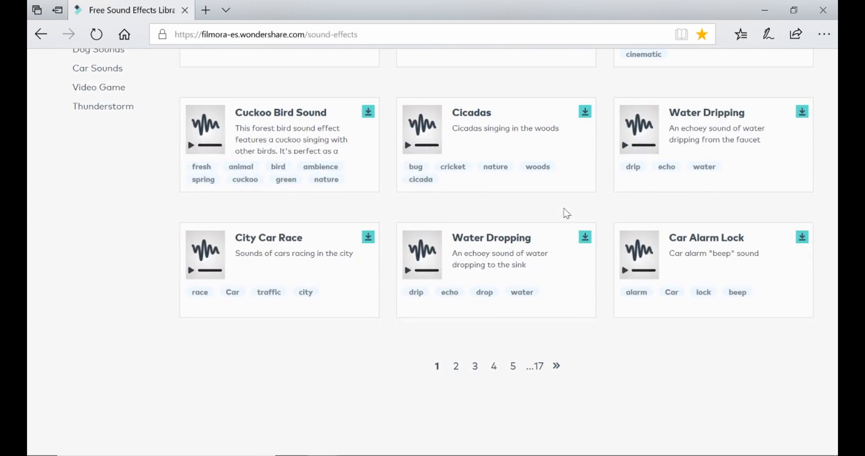
{"action": "scroll", "coordinate": [669, 166], "scroll_direction": "up", "scroll_amount": 4}
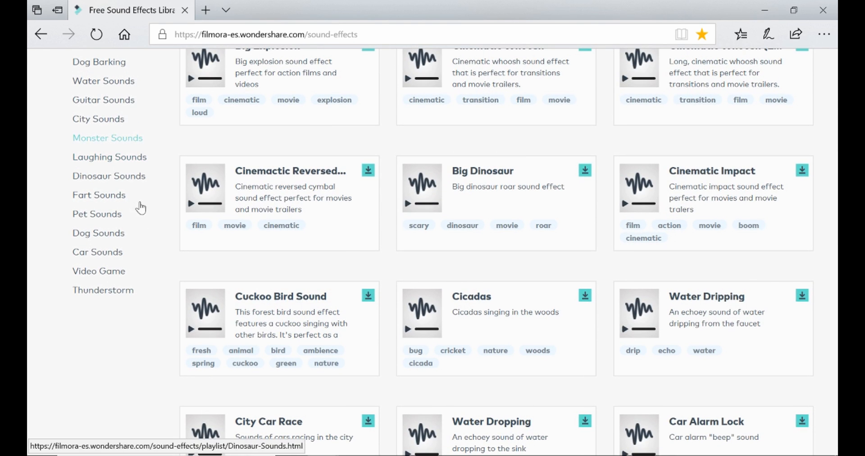
Step: Look through the Thunderstorm category of the Filmora sound effects library and close the browser
{"action": "left_click", "coordinate": [92, 292]}
{"action": "scroll", "coordinate": [451, 293], "scroll_direction": "down", "scroll_amount": 10}
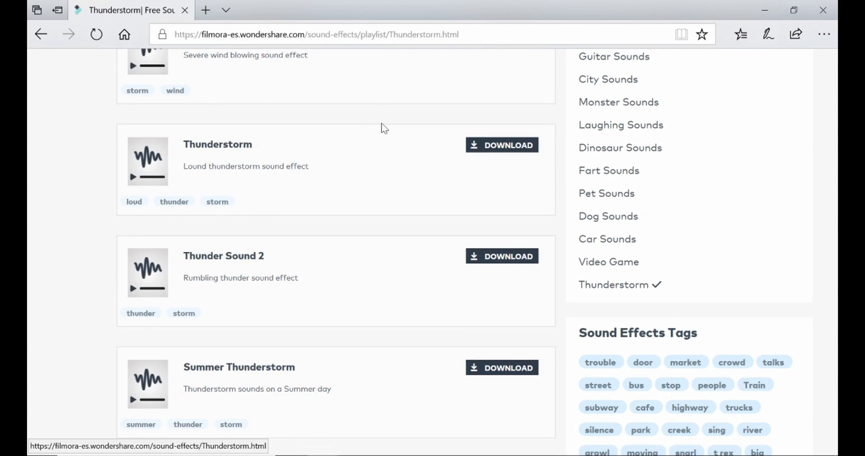
{"action": "scroll", "coordinate": [376, 228], "scroll_direction": "down", "scroll_amount": 15}
{"action": "scroll", "coordinate": [383, 224], "scroll_direction": "down", "scroll_amount": 5}
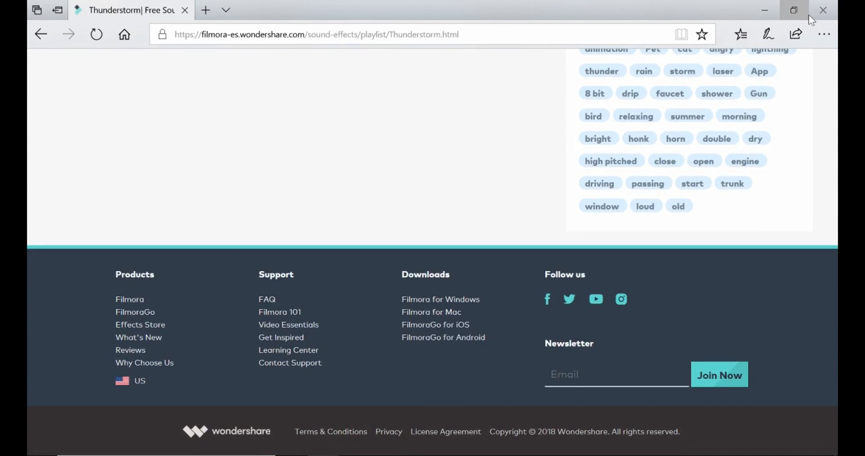
{"action": "left_click", "coordinate": [823, 9]}
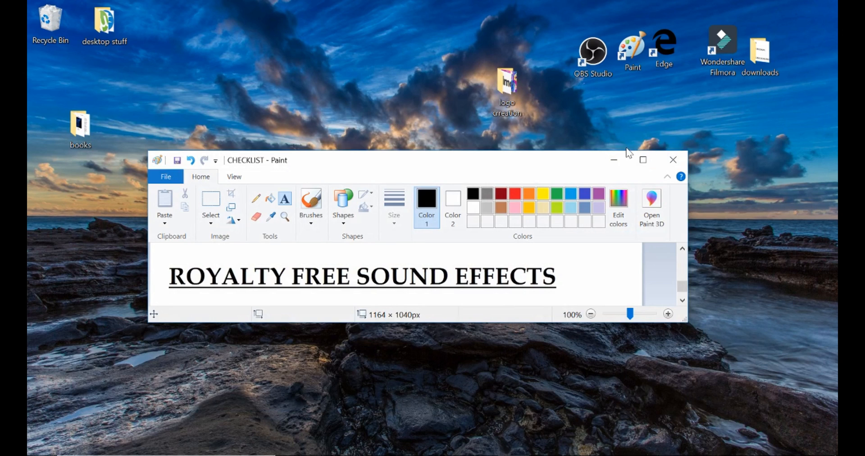
Step: Check the end of the checklist below the ROYALTY FREE SOUND EFFECTS heading and close the checklist
{"action": "scroll", "coordinate": [590, 261], "scroll_direction": "down", "scroll_amount": 2}
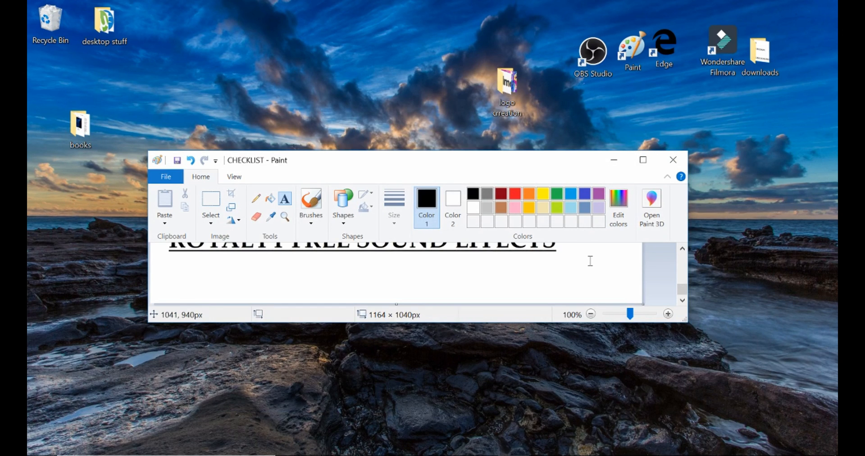
{"action": "scroll", "coordinate": [590, 258], "scroll_direction": "up", "scroll_amount": 2}
{"action": "scroll", "coordinate": [591, 259], "scroll_direction": "down", "scroll_amount": 2}
{"action": "scroll", "coordinate": [591, 258], "scroll_direction": "up", "scroll_amount": 2}
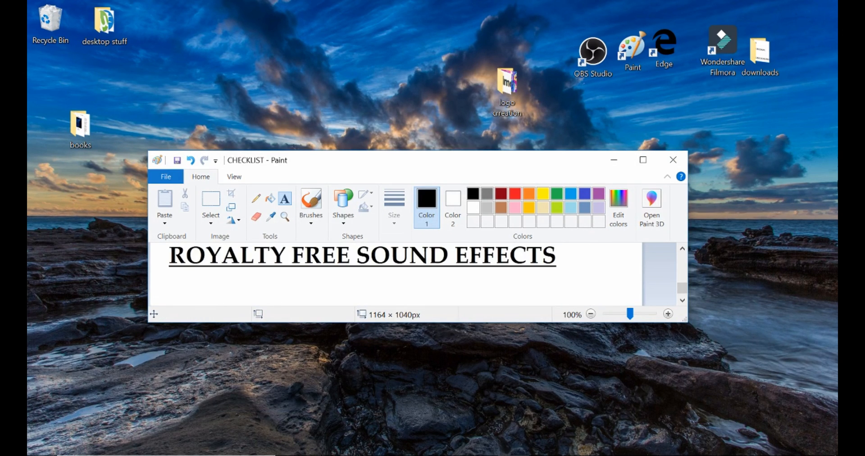
{"action": "left_click", "coordinate": [675, 160]}
{"action": "left_click", "coordinate": [438, 253]}
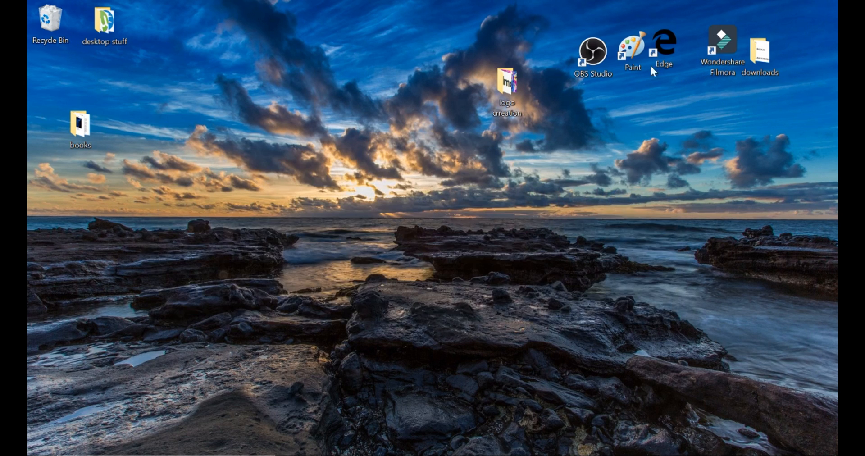
Step: Open the "logo crreation" folder on the desktop and look through its collected images, sounds and video folder
{"action": "double_click", "coordinate": [520, 84]}
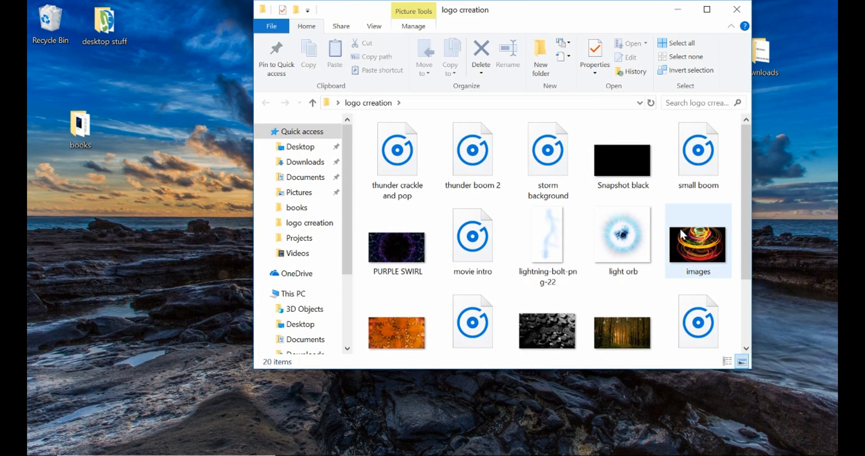
{"action": "scroll", "coordinate": [532, 212], "scroll_direction": "down", "scroll_amount": 2}
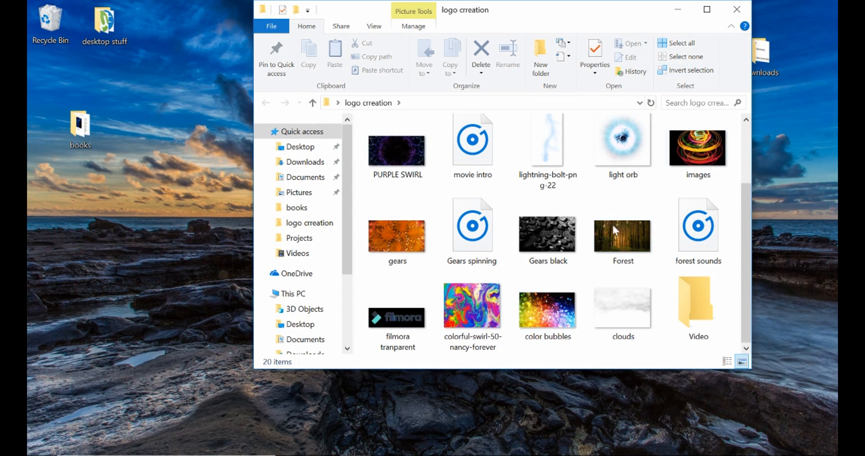
{"action": "mouse_move", "coordinate": [464, 453]}
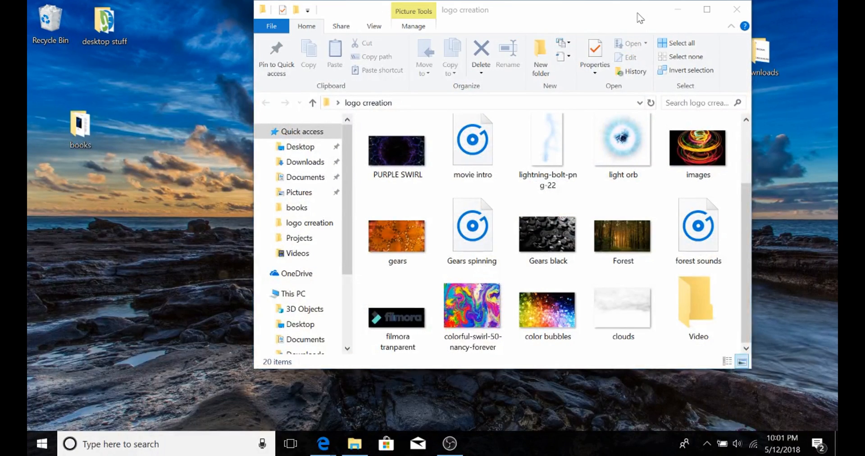
Step: Minimize the "logo crreation" folder window and start Wondershare Filmora in Full Feature Mode
{"action": "left_click_drag", "start_coordinate": [640, 5], "coordinate": [591, 218]}
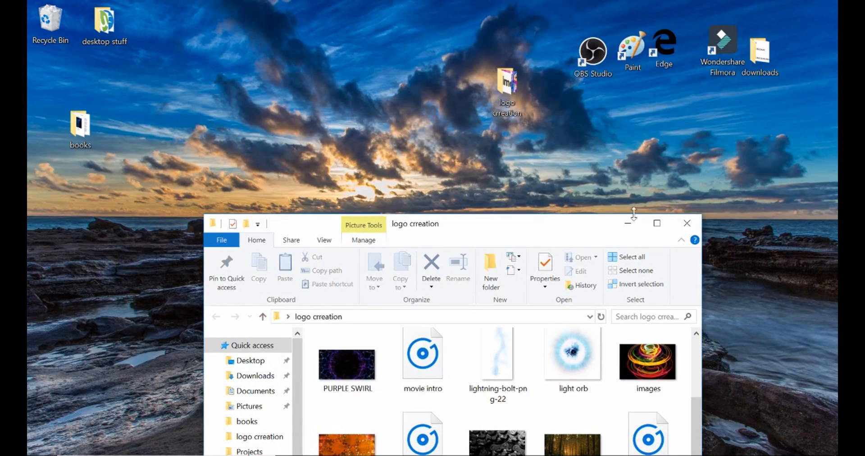
{"action": "left_click", "coordinate": [628, 223]}
{"action": "double_click", "coordinate": [726, 50]}
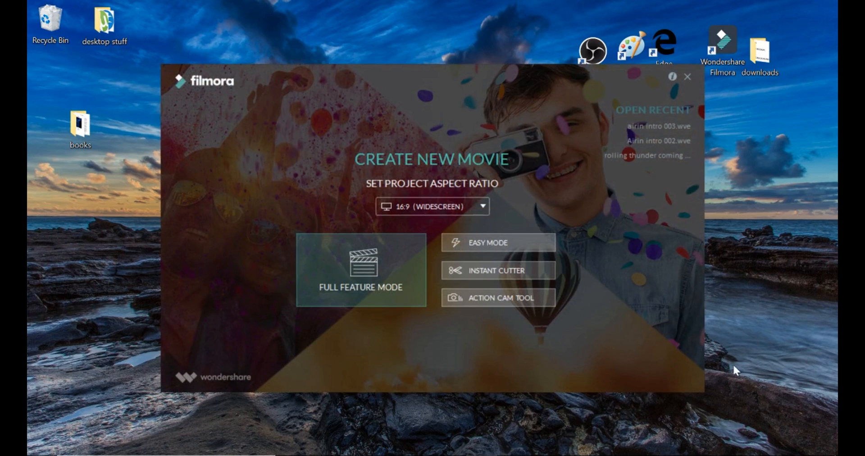
{"action": "left_click", "coordinate": [369, 264]}
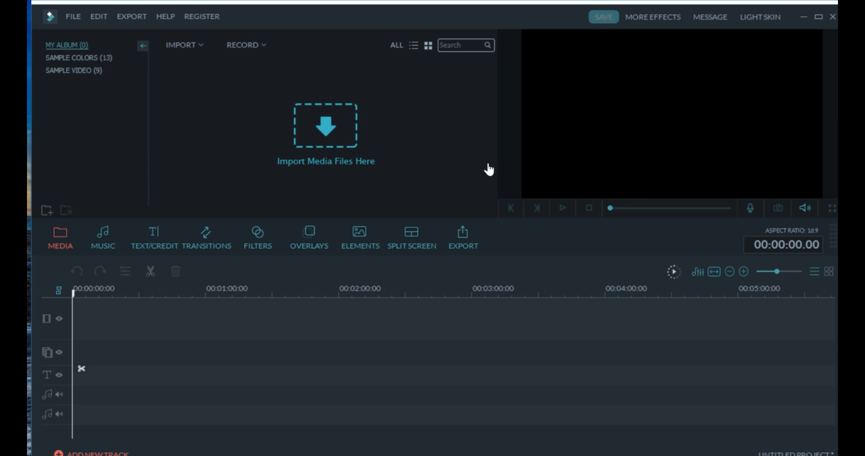
Step: Import the colorful-swirl-50-nancy-forever image from the "logo crreation" folder on the Desktop into the media album
{"action": "left_click", "coordinate": [76, 19]}
{"action": "mouse_move", "coordinate": [145, 130]}
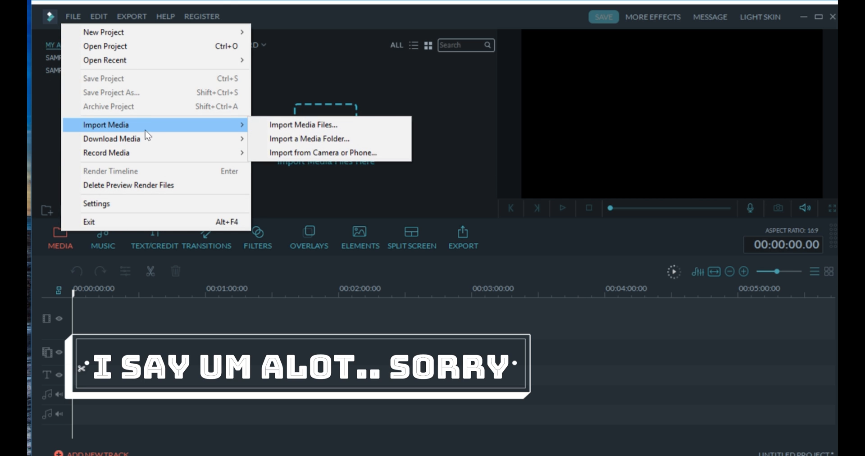
{"action": "left_click", "coordinate": [296, 131]}
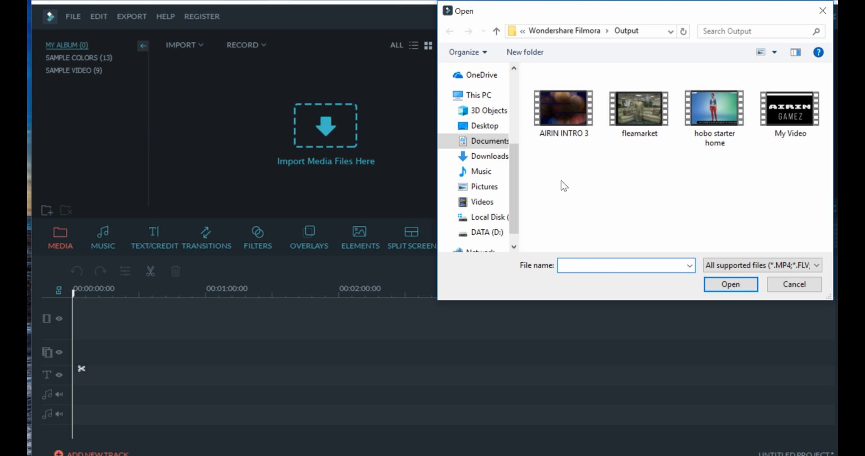
{"action": "mouse_move", "coordinate": [513, 152]}
{"action": "left_mouse_down"}
{"action": "mouse_move", "coordinate": [513, 161]}
{"action": "mouse_move", "coordinate": [518, 145]}
{"action": "left_mouse_up"}
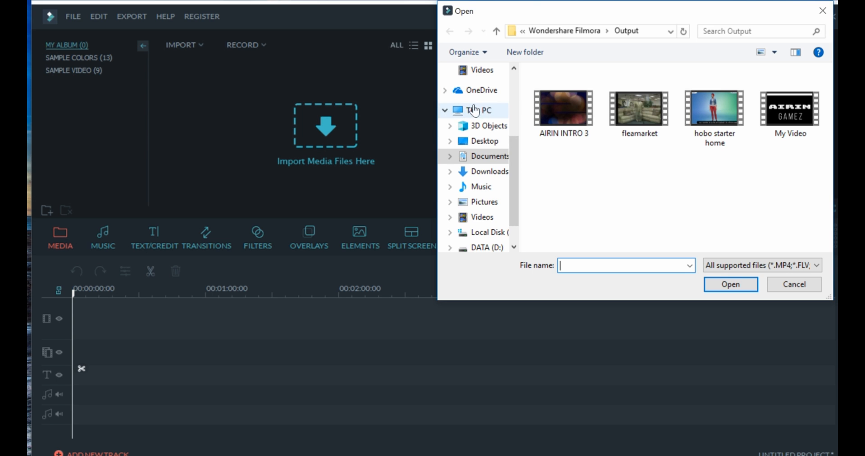
{"action": "left_click", "coordinate": [475, 142]}
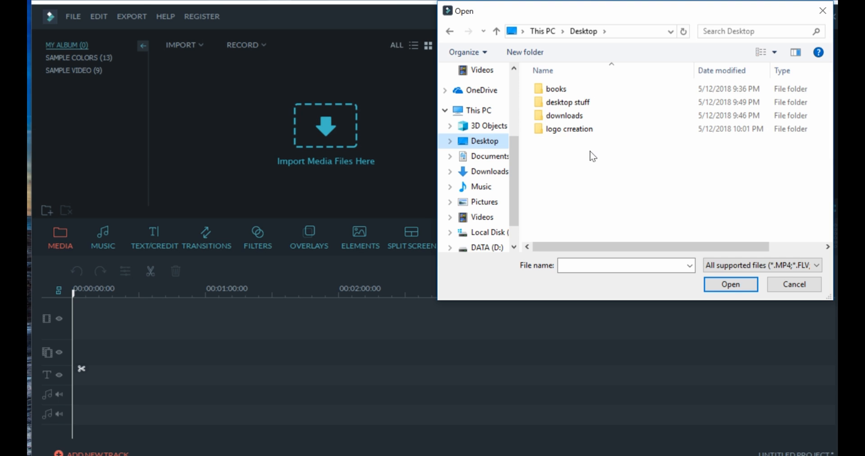
{"action": "double_click", "coordinate": [561, 130]}
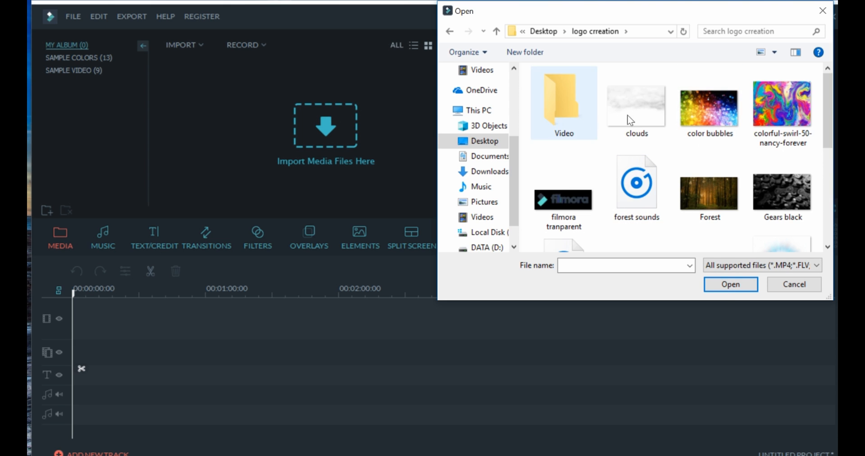
{"action": "left_click", "coordinate": [764, 113]}
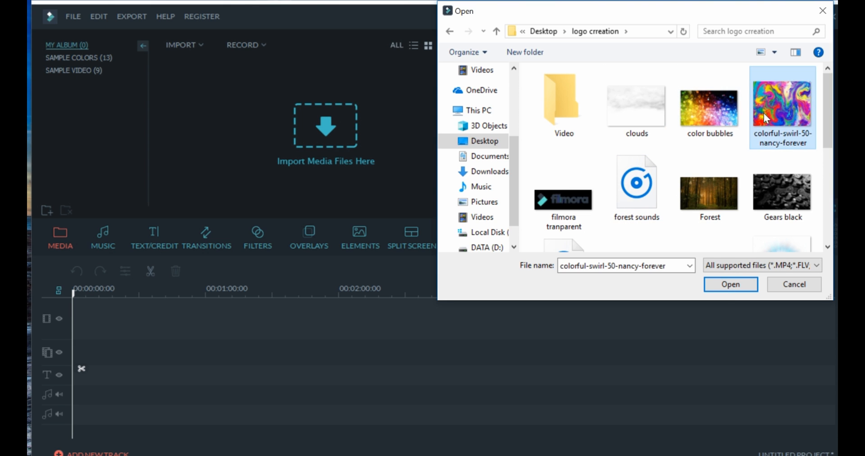
{"action": "left_click", "coordinate": [731, 285]}
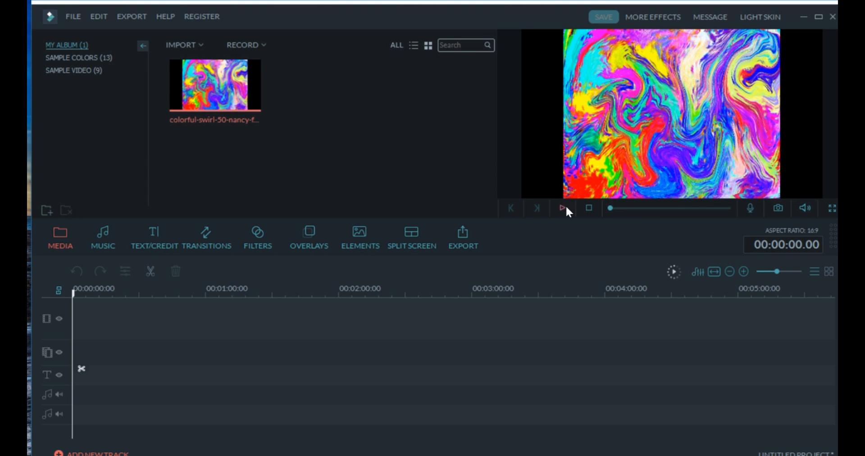
Step: Place the colorful swirl image at the start of the video track and play it in the preview
{"action": "left_click_drag", "start_coordinate": [202, 84], "coordinate": [113, 322]}
{"action": "left_click", "coordinate": [564, 207]}
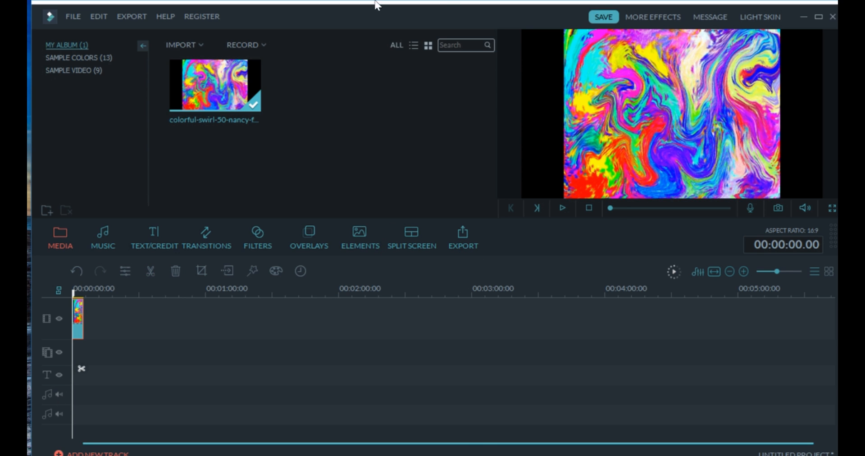
Step: Import the Snapshot black image from the "logo crreation" folder into the media album
{"action": "left_click", "coordinate": [80, 18]}
{"action": "mouse_move", "coordinate": [141, 122]}
{"action": "left_click", "coordinate": [354, 125]}
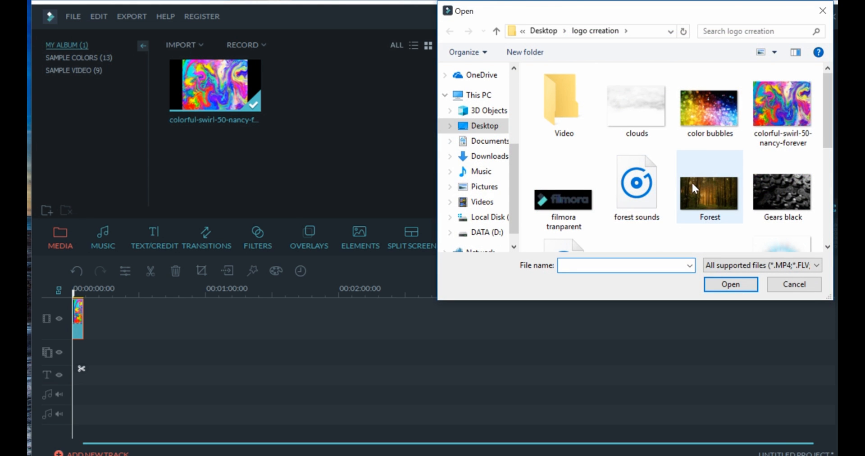
{"action": "scroll", "coordinate": [692, 181], "scroll_direction": "down", "scroll_amount": 2}
{"action": "scroll", "coordinate": [694, 179], "scroll_direction": "down", "scroll_amount": 2}
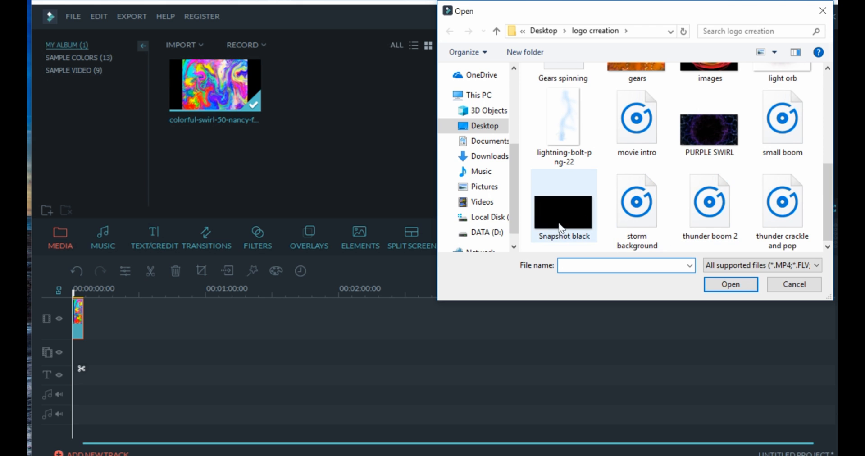
{"action": "left_click", "coordinate": [566, 225]}
{"action": "left_click", "coordinate": [727, 282]}
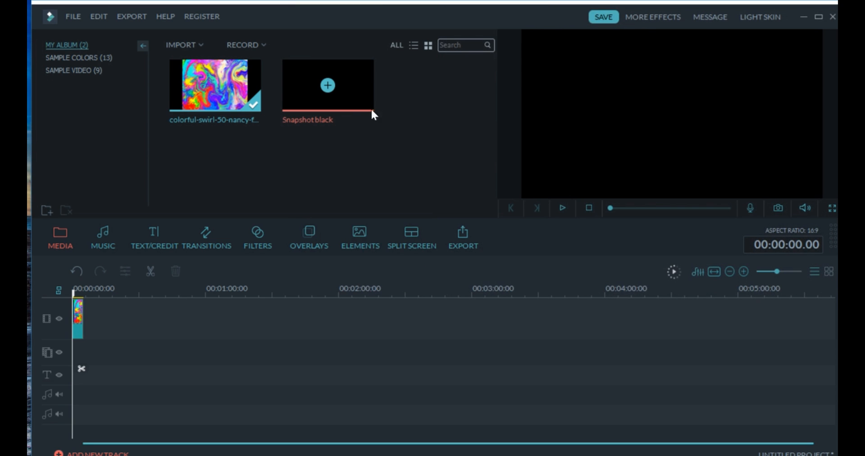
Step: Insert the Snapshot black image before the colorful swirl clip on the video track and preview the sequence
{"action": "left_click", "coordinate": [77, 316]}
{"action": "left_click_drag", "start_coordinate": [72, 314], "coordinate": [74, 315]}
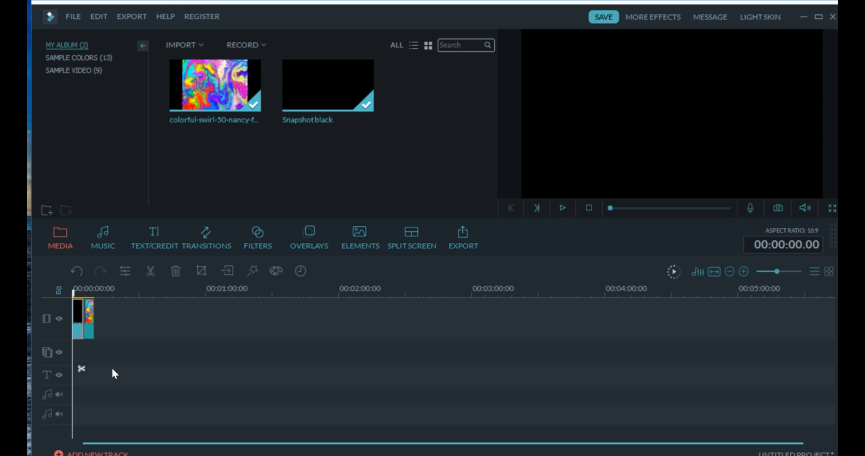
{"action": "left_click", "coordinate": [562, 208]}
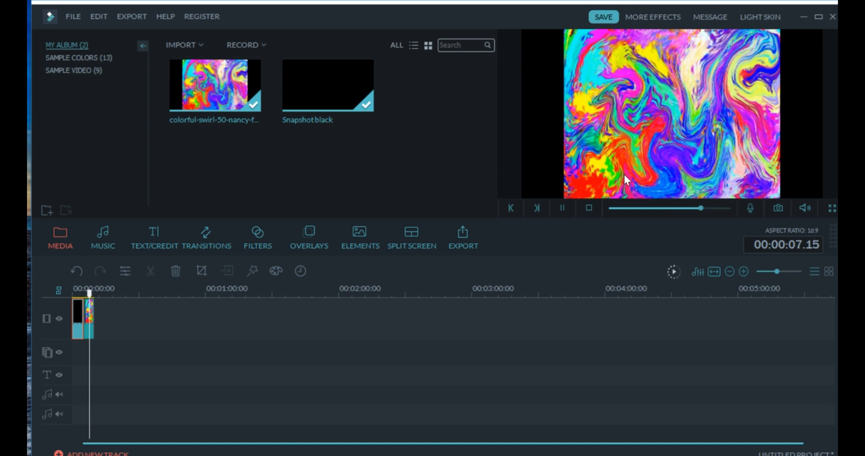
{"action": "left_click_drag", "start_coordinate": [92, 295], "coordinate": [73, 296]}
{"action": "left_click", "coordinate": [566, 208]}
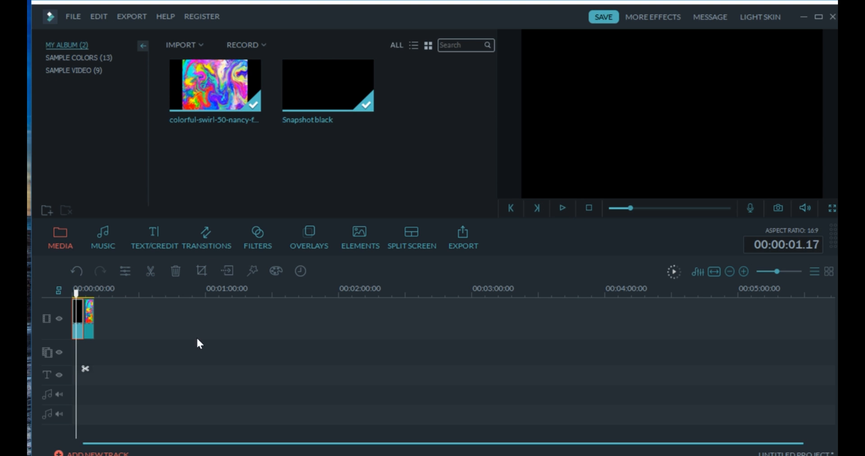
Step: Browse the full list of transitions and preview the ColourDistance transition
{"action": "left_click", "coordinate": [212, 234]}
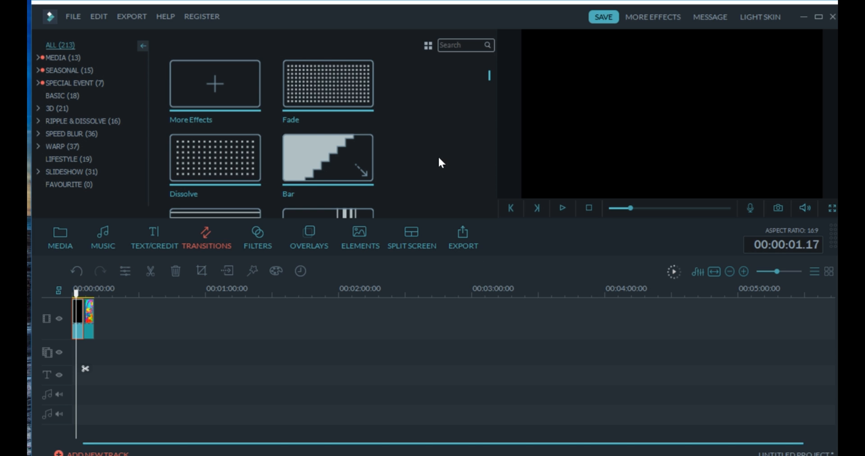
{"action": "scroll", "coordinate": [490, 80], "scroll_direction": "down", "scroll_amount": 5}
{"action": "scroll", "coordinate": [490, 80], "scroll_direction": "up", "scroll_amount": 4}
{"action": "scroll", "coordinate": [490, 76], "scroll_direction": "up", "scroll_amount": 1}
{"action": "scroll", "coordinate": [491, 77], "scroll_direction": "down", "scroll_amount": 6}
{"action": "left_click_drag", "start_coordinate": [492, 81], "coordinate": [490, 86]}
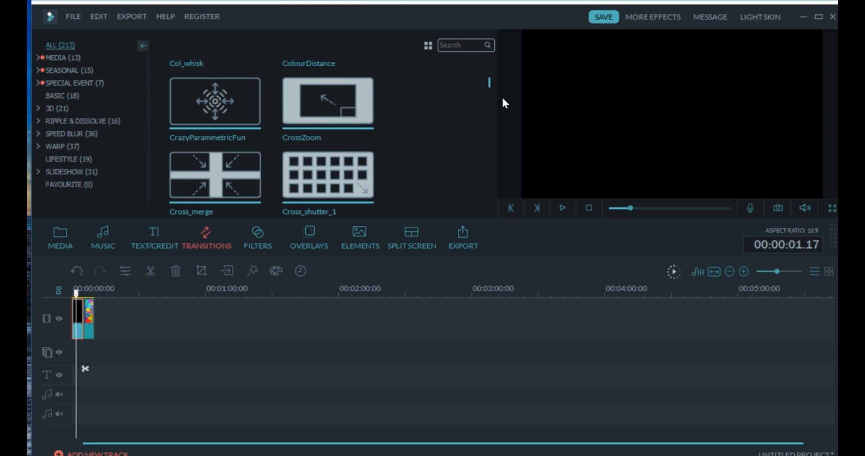
{"action": "scroll", "coordinate": [408, 119], "scroll_direction": "down", "scroll_amount": 3}
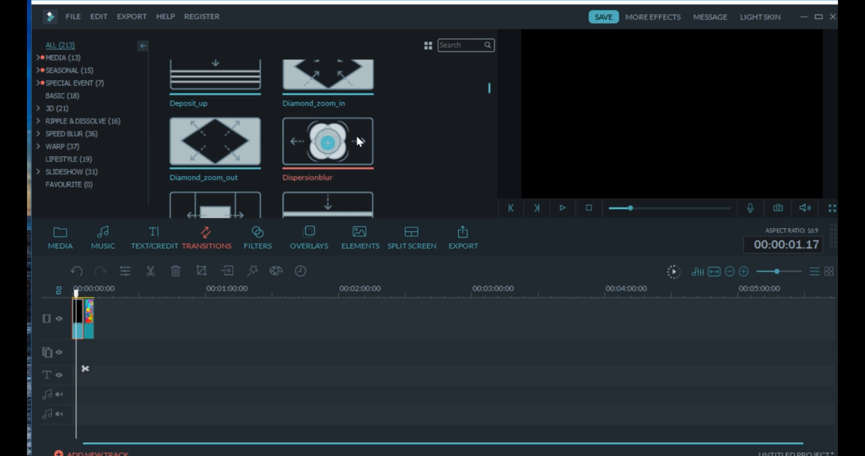
{"action": "scroll", "coordinate": [417, 146], "scroll_direction": "up", "scroll_amount": 2}
{"action": "scroll", "coordinate": [419, 146], "scroll_direction": "up", "scroll_amount": 2}
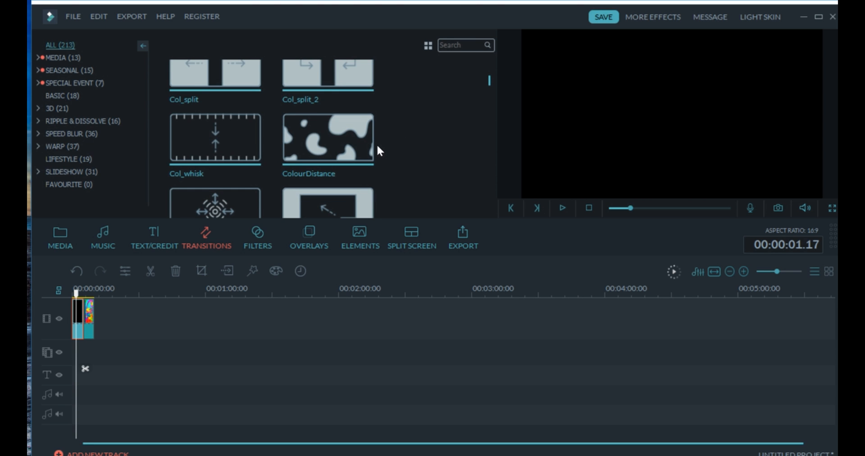
{"action": "left_click", "coordinate": [361, 145]}
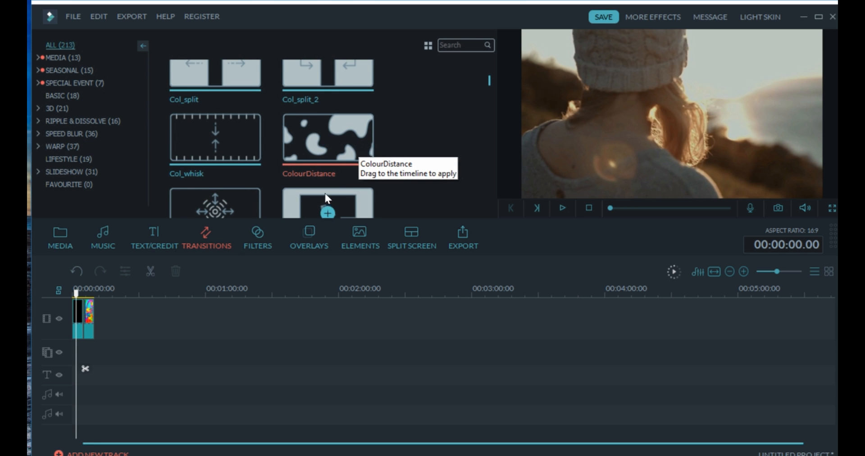
Step: Apply the ColourDistance transition between the black and colorful swirl clips and play the timeline from the start
{"action": "left_click_drag", "start_coordinate": [328, 139], "coordinate": [138, 294]}
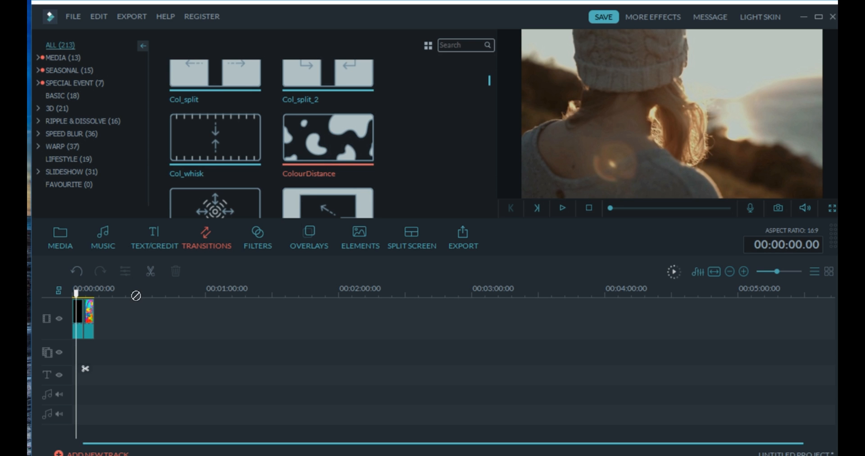
{"action": "mouse_move", "coordinate": [85, 316]}
{"action": "left_mouse_down"}
{"action": "mouse_move", "coordinate": [81, 296]}
{"action": "mouse_move", "coordinate": [67, 299]}
{"action": "left_mouse_up"}
{"action": "left_click", "coordinate": [563, 207]}
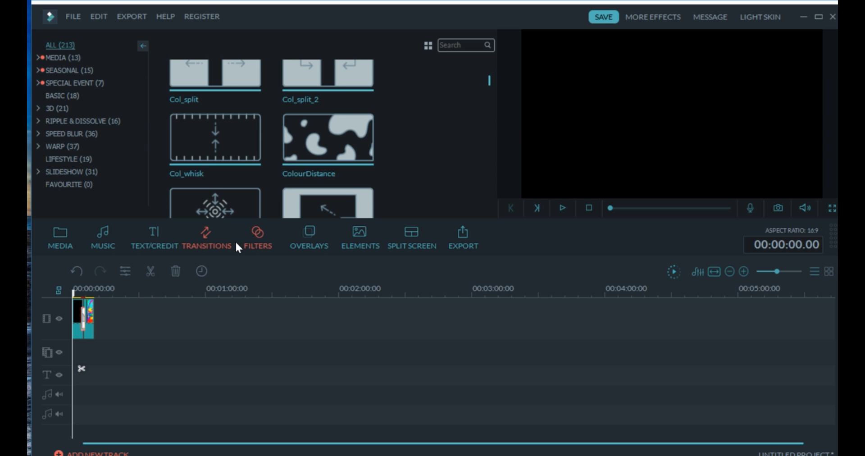
Step: Import the movie intro sound from the "logo crreation" folder into the media album
{"action": "left_click", "coordinate": [83, 16]}
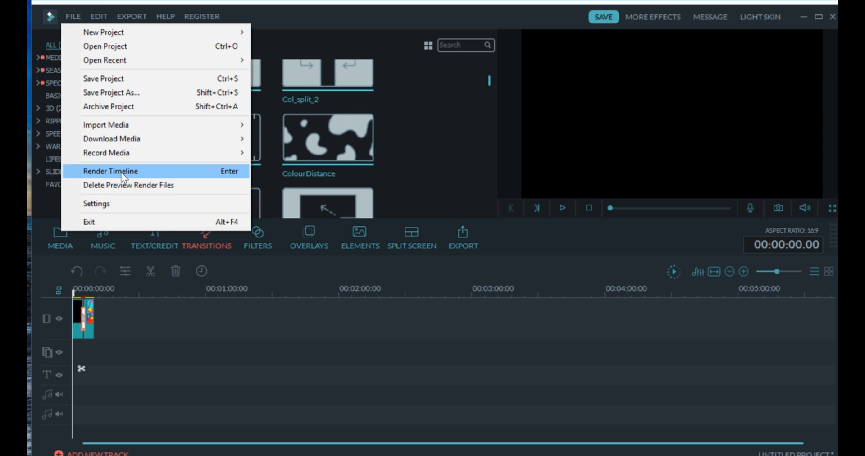
{"action": "mouse_move", "coordinate": [126, 130]}
{"action": "left_click", "coordinate": [339, 126]}
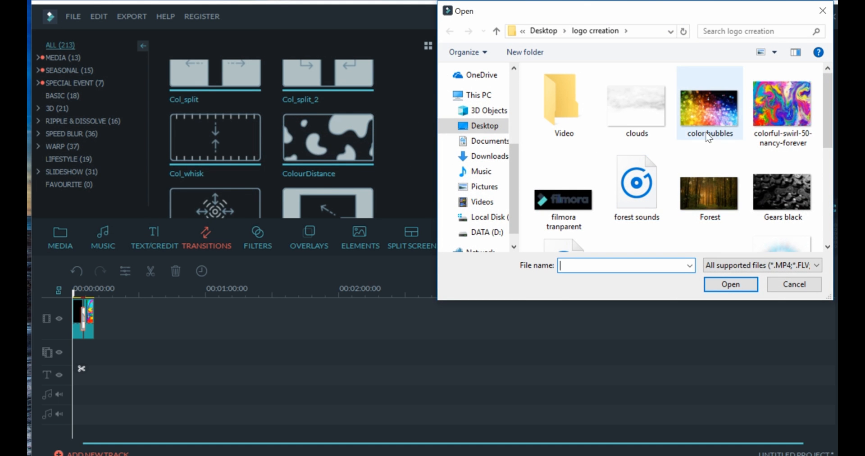
{"action": "scroll", "coordinate": [693, 185], "scroll_direction": "down", "scroll_amount": 3}
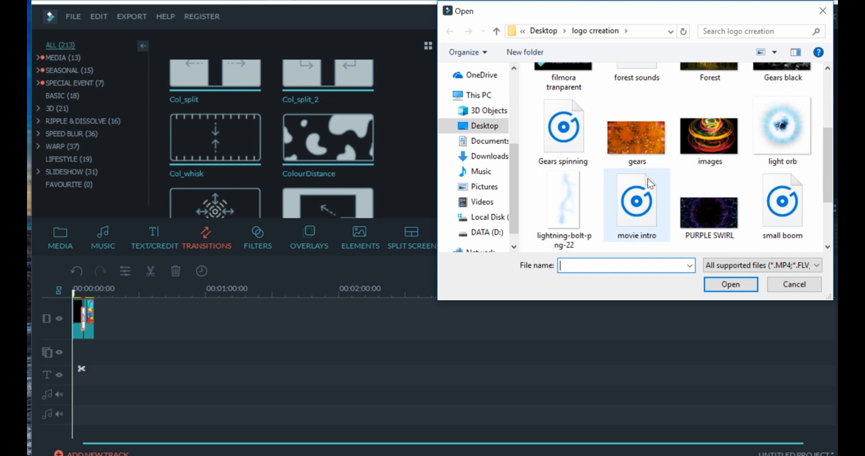
{"action": "scroll", "coordinate": [642, 189], "scroll_direction": "down", "scroll_amount": 2}
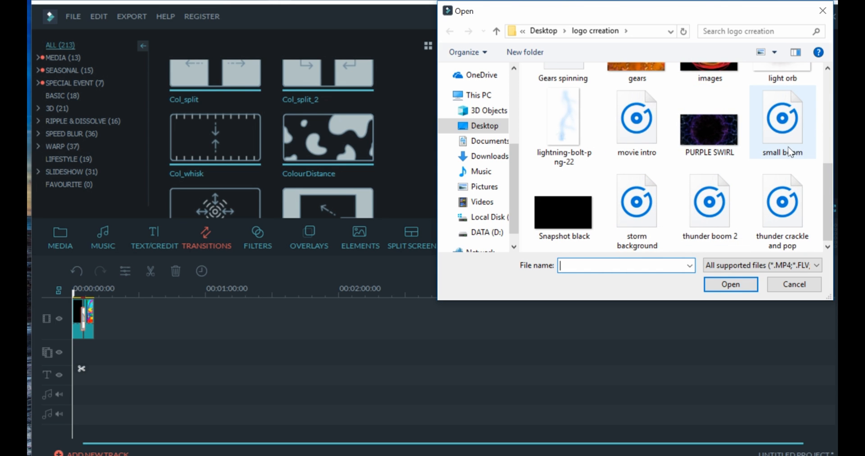
{"action": "left_click_drag", "start_coordinate": [631, 123], "coordinate": [635, 144]}
{"action": "key", "text": "Return"}
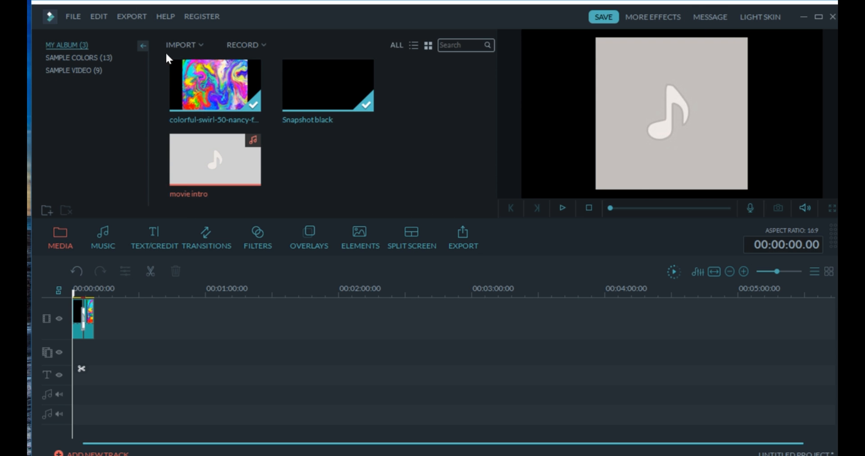
Step: Place the movie intro sound on the first audio track near the middle of the transition and play the timeline from the start
{"action": "mouse_move", "coordinate": [256, 190]}
{"action": "left_click_drag", "start_coordinate": [225, 180], "coordinate": [80, 379]}
{"action": "left_click_drag", "start_coordinate": [81, 292], "coordinate": [72, 292]}
{"action": "left_click", "coordinate": [564, 207]}
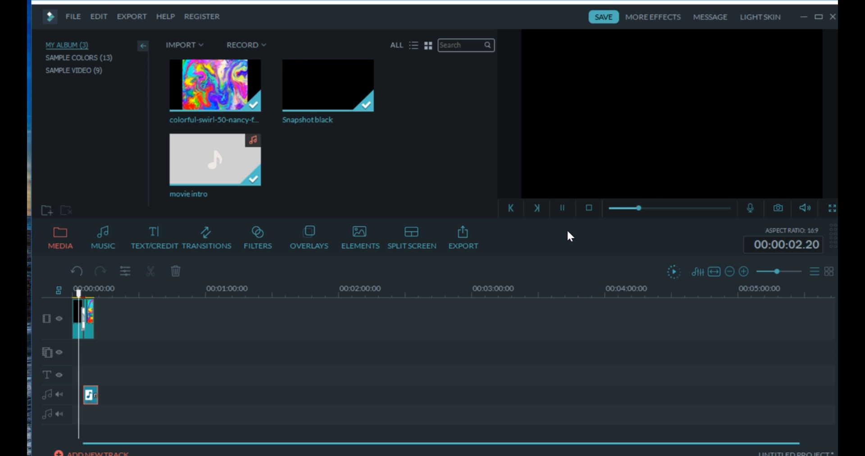
{"action": "left_click", "coordinate": [562, 207]}
Step: Magnify the timeline to show the clips in detail and play the sequence with its sound from the start
{"action": "left_click", "coordinate": [92, 394]}
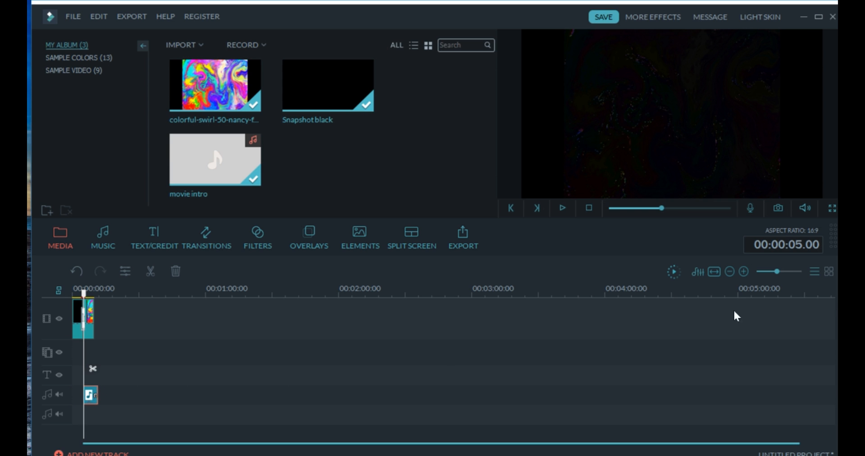
{"action": "left_click", "coordinate": [178, 328]}
{"action": "left_click_drag", "start_coordinate": [776, 272], "coordinate": [780, 272]}
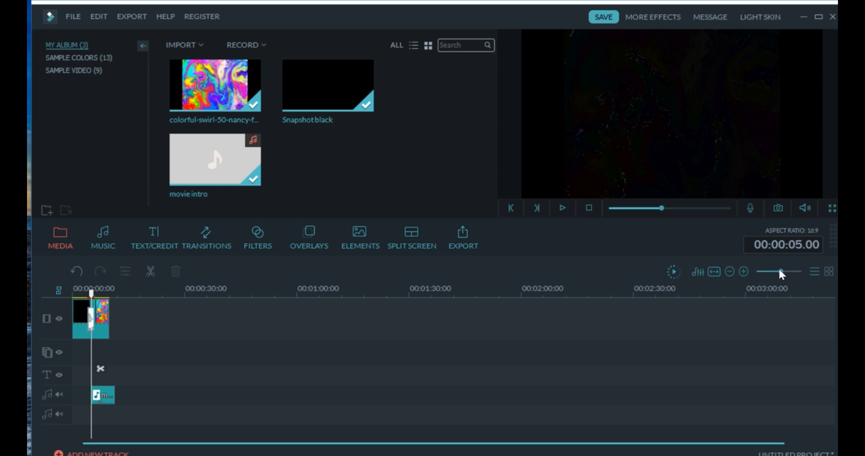
{"action": "left_click_drag", "start_coordinate": [781, 272], "coordinate": [786, 272]}
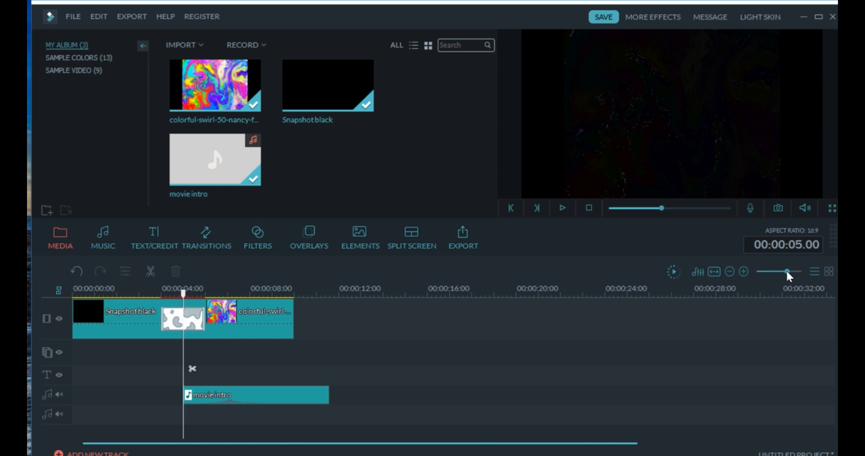
{"action": "left_click_drag", "start_coordinate": [183, 295], "coordinate": [72, 295]}
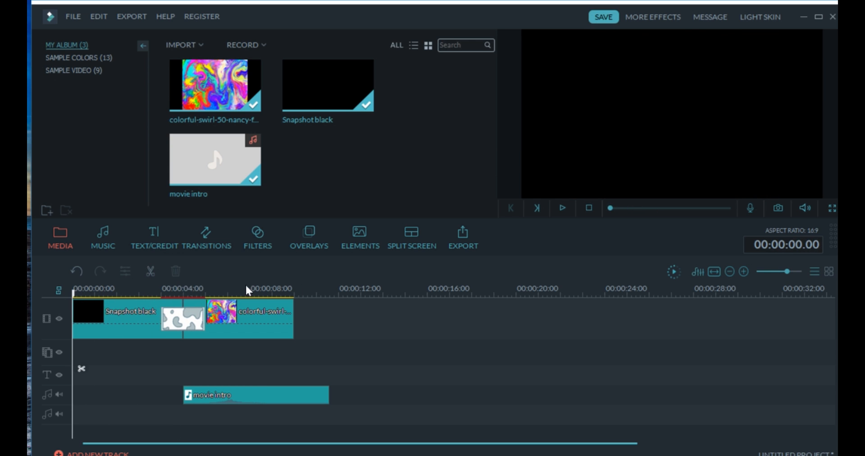
{"action": "left_click", "coordinate": [566, 207]}
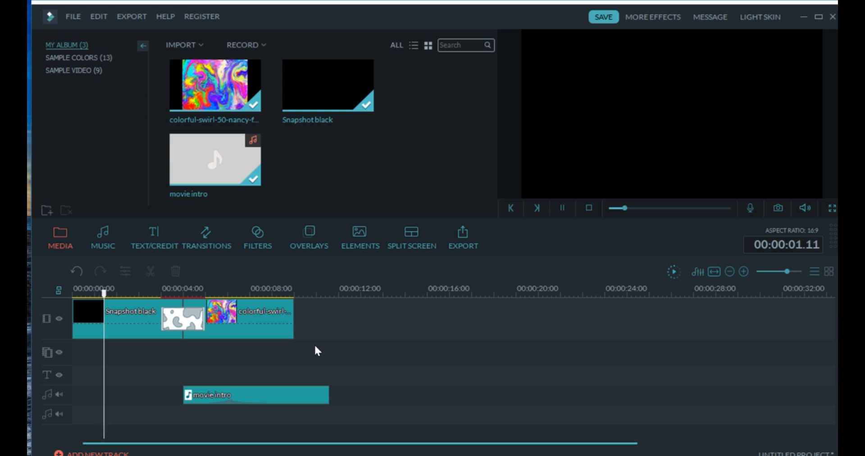
{"action": "left_click", "coordinate": [561, 209]}
Step: Shift the movie intro sound earlier so it starts with the ColourDistance transition, and play the sequence
{"action": "left_click_drag", "start_coordinate": [241, 398], "coordinate": [221, 396]}
{"action": "left_click", "coordinate": [562, 207]}
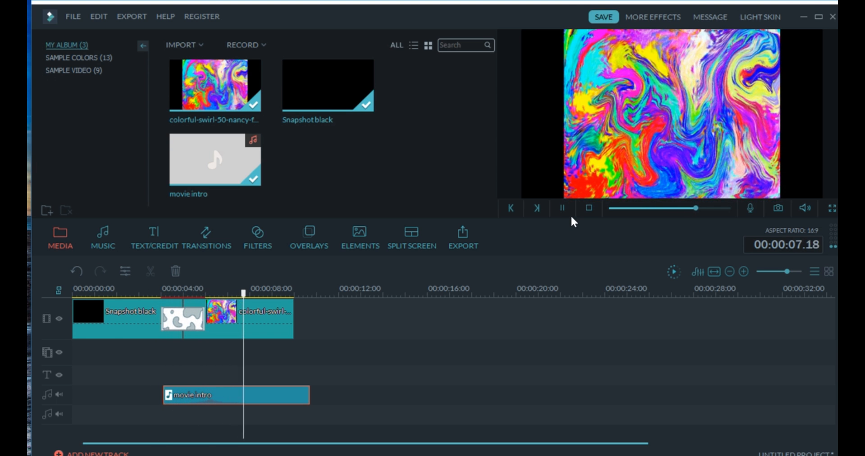
{"action": "left_click", "coordinate": [564, 207]}
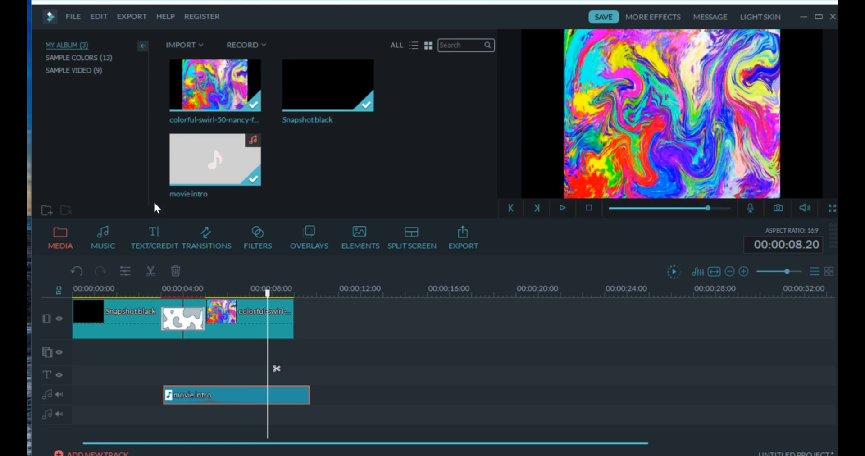
Step: Add the Romantic Pack LowerThird 3 title to the text track at the start of the movie intro sound and preview it
{"action": "left_click", "coordinate": [156, 234]}
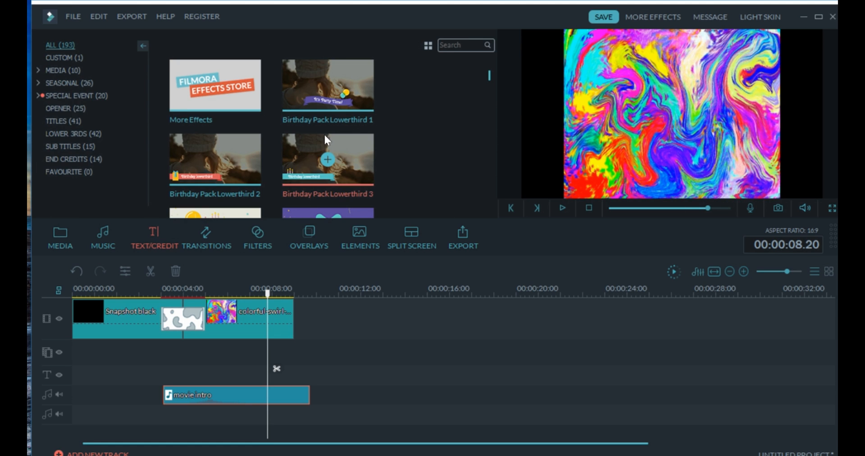
{"action": "scroll", "coordinate": [486, 79], "scroll_direction": "down", "scroll_amount": 5}
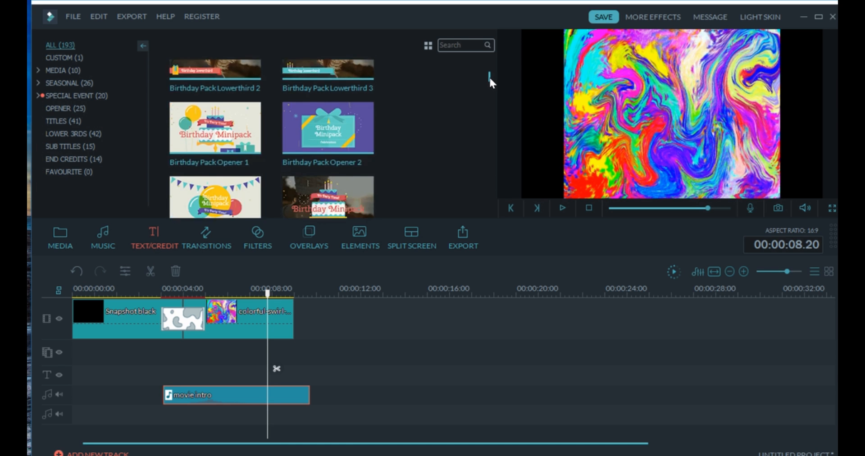
{"action": "scroll", "coordinate": [488, 79], "scroll_direction": "down", "scroll_amount": 5}
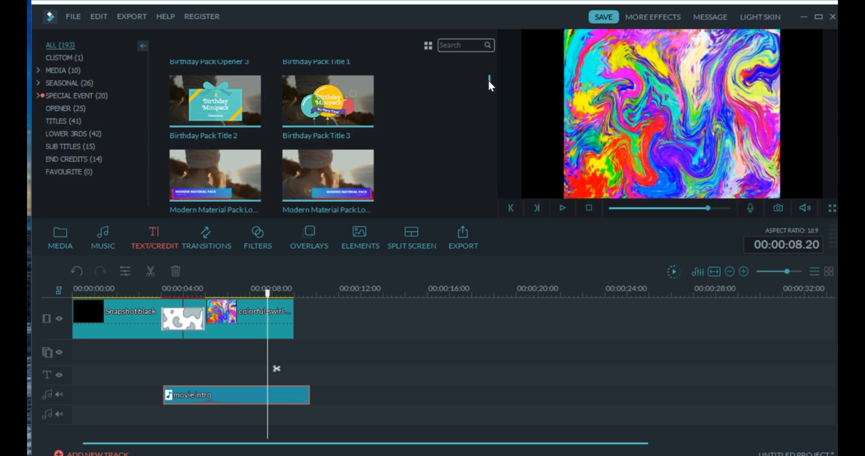
{"action": "scroll", "coordinate": [487, 90], "scroll_direction": "down", "scroll_amount": 3}
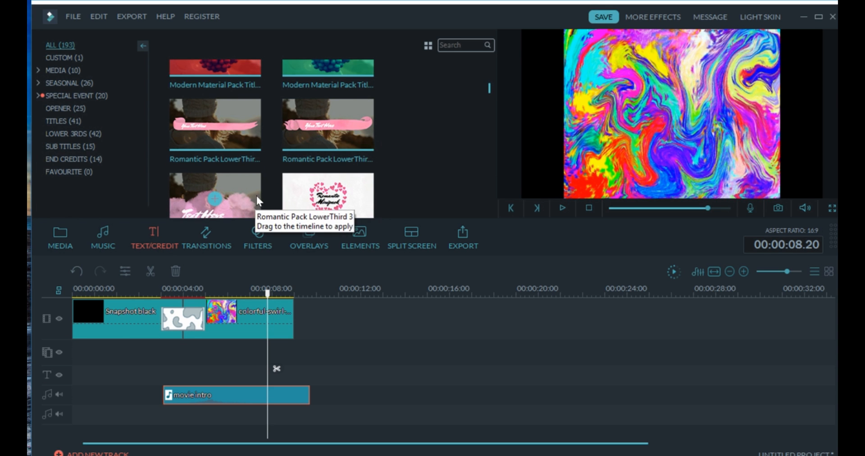
{"action": "scroll", "coordinate": [491, 87], "scroll_direction": "down", "scroll_amount": 5}
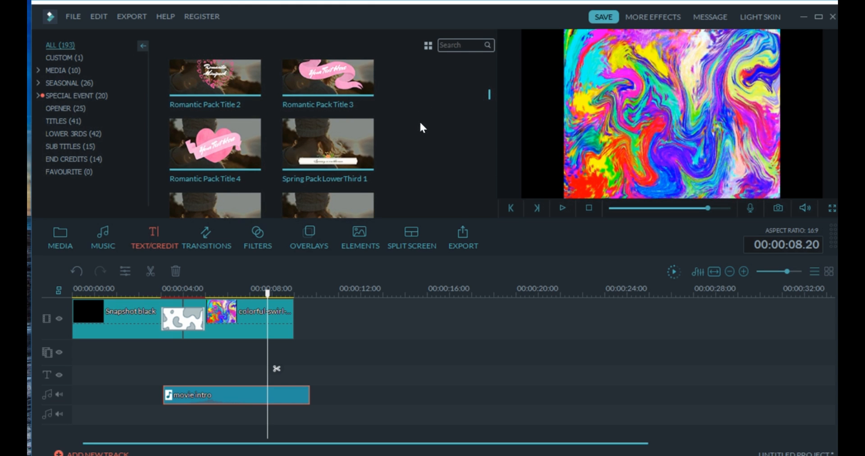
{"action": "scroll", "coordinate": [437, 108], "scroll_direction": "up", "scroll_amount": 5}
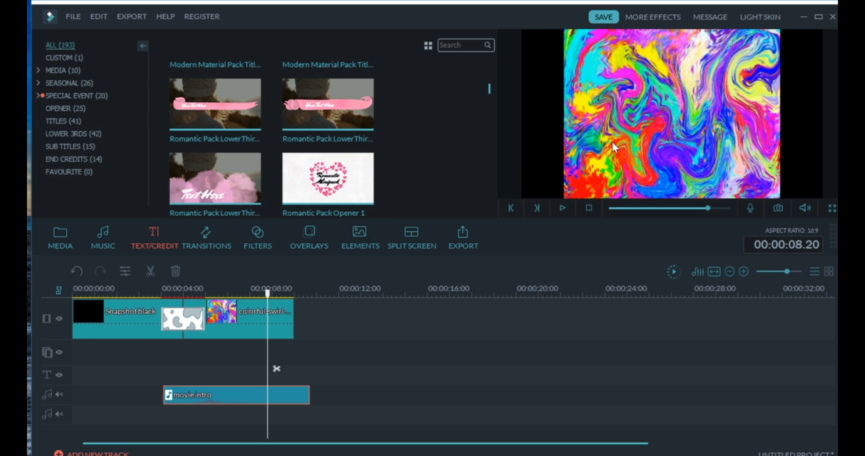
{"action": "left_click_drag", "start_coordinate": [231, 183], "coordinate": [169, 350]}
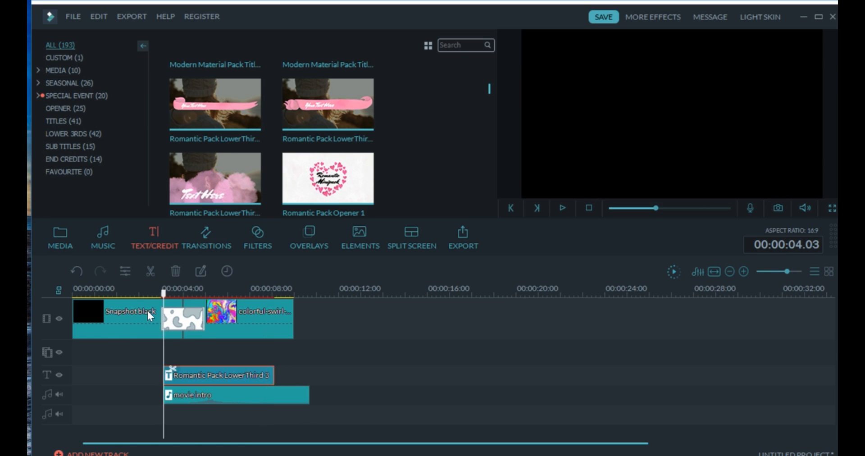
{"action": "left_click", "coordinate": [562, 208]}
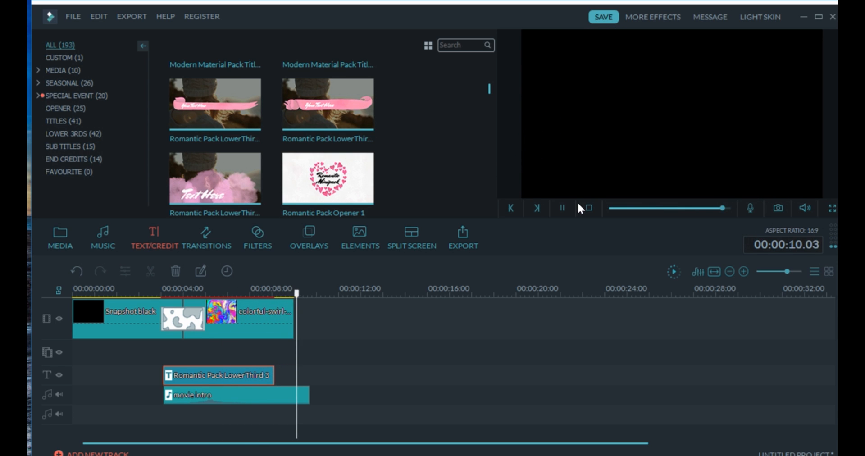
Step: Open the Romantic Pack LowerThird 3 title for advanced editing and move its text up near the center of the frame
{"action": "double_click", "coordinate": [234, 377]}
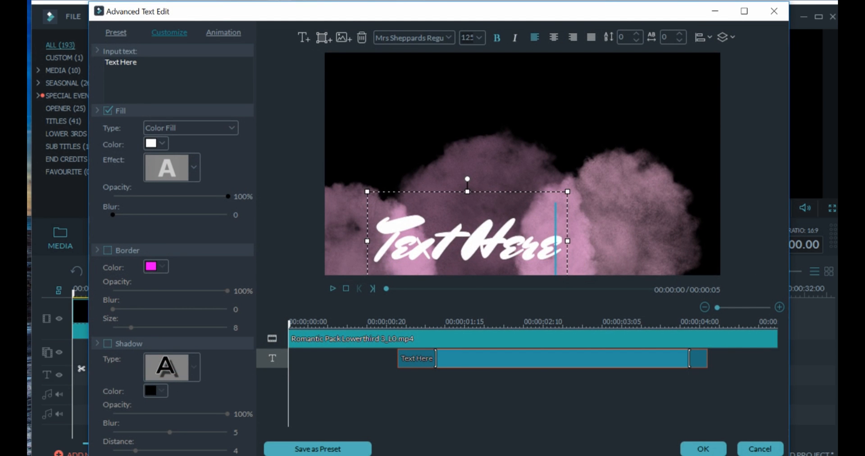
{"action": "left_click_drag", "start_coordinate": [530, 192], "coordinate": [581, 101]}
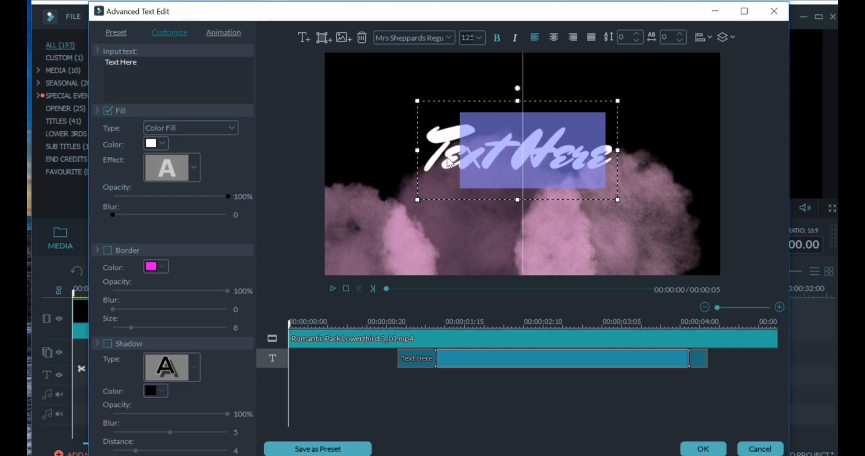
Step: Try replacing the title's placeholder text with INTRO and intro, clearing each attempt
{"action": "key", "text": "BackSpace"}
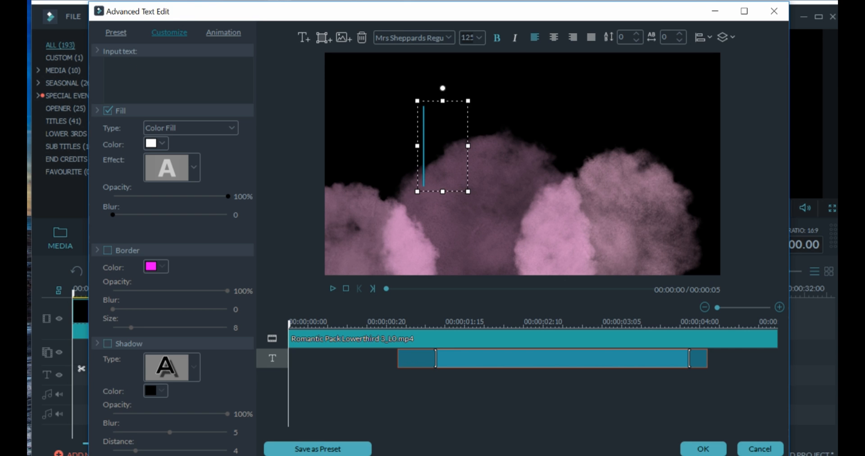
{"action": "type", "text": "INTRO"}
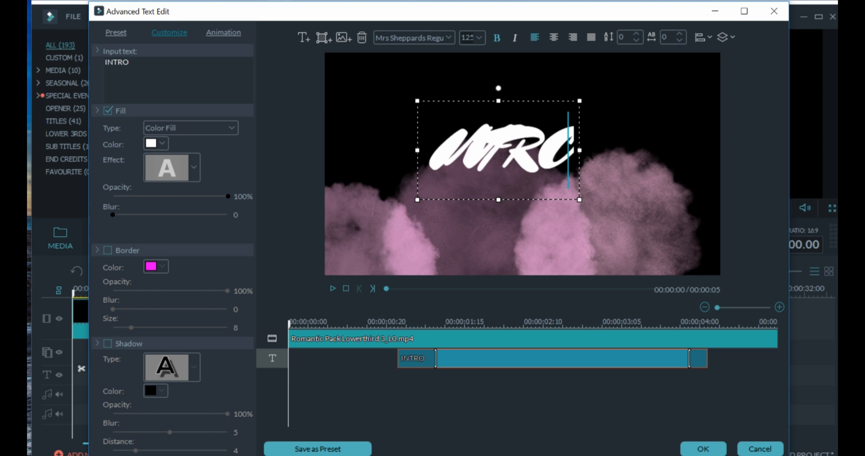
{"action": "key", "text": "BackSpace"}
{"action": "key", "text": "BackSpace"}
{"action": "key", "text": "BackSpace"}
{"action": "key", "text": "BackSpace"}
{"action": "key", "text": "BackSpace"}
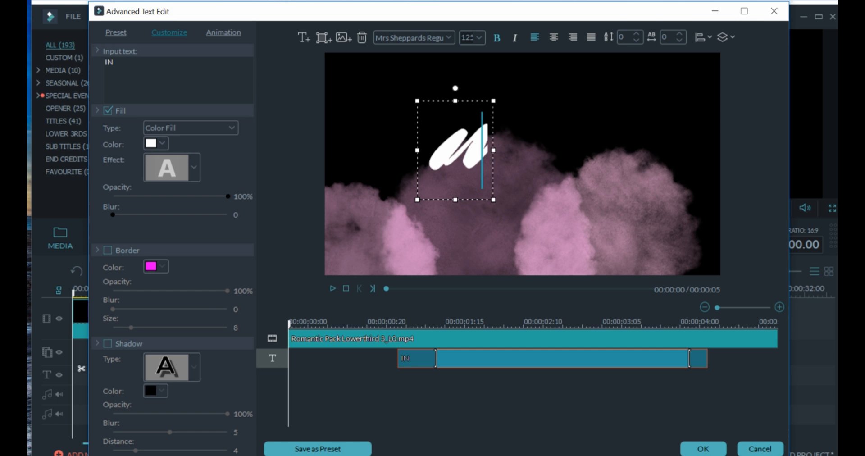
{"action": "type", "text": "intro"}
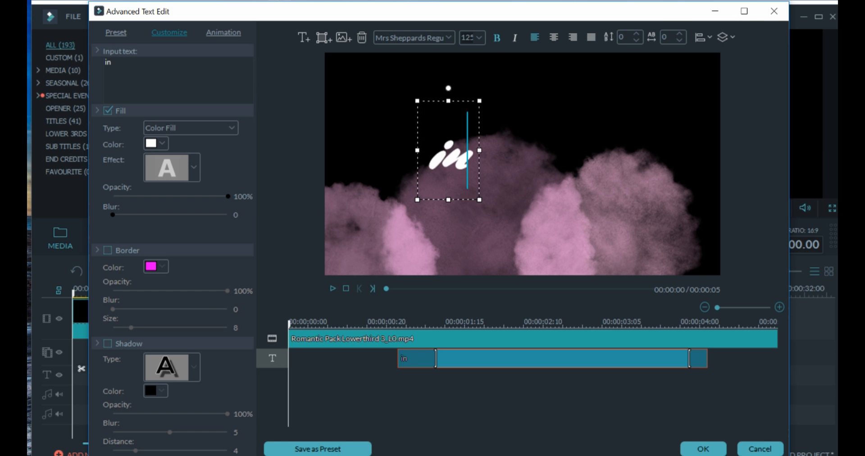
{"action": "key", "text": "BackSpace"}
{"action": "key", "text": "BackSpace"}
{"action": "key", "text": "BackSpace"}
{"action": "key", "text": "BackSpace"}
{"action": "key", "text": "BackSpace"}
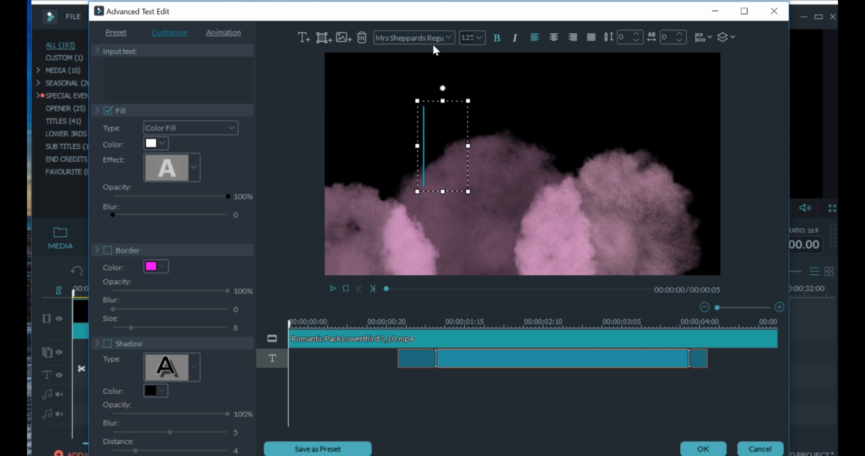
Step: Try the Open Sans font on the emptied title text and browse the font list for alternatives
{"action": "left_click", "coordinate": [439, 38]}
{"action": "left_click", "coordinate": [415, 71]}
{"action": "key", "text": "h"}
{"action": "key", "text": "t"}
{"action": "key", "text": "o"}
{"action": "left_click", "coordinate": [432, 38]}
{"action": "scroll", "coordinate": [422, 74], "scroll_direction": "down", "scroll_amount": 5}
{"action": "scroll", "coordinate": [423, 75], "scroll_direction": "down", "scroll_amount": 10}
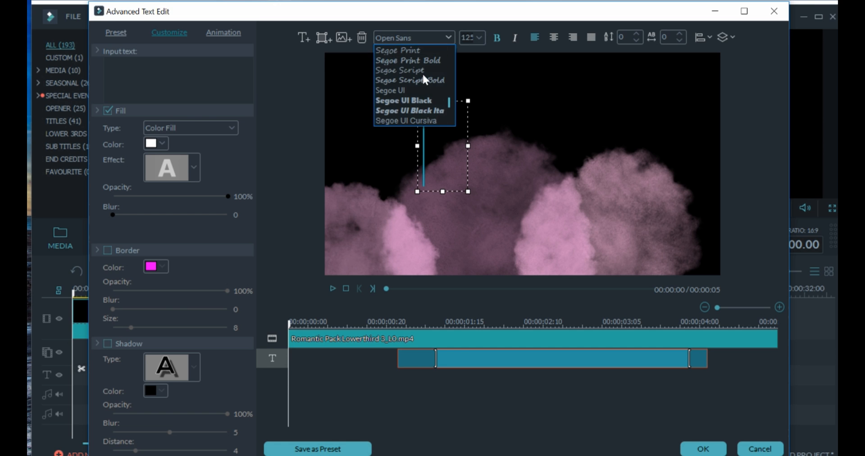
{"action": "scroll", "coordinate": [424, 77], "scroll_direction": "down", "scroll_amount": 8}
{"action": "scroll", "coordinate": [424, 77], "scroll_direction": "down", "scroll_amount": 6}
{"action": "scroll", "coordinate": [423, 76], "scroll_direction": "up", "scroll_amount": 3}
{"action": "scroll", "coordinate": [421, 71], "scroll_direction": "up", "scroll_amount": 8}
{"action": "scroll", "coordinate": [421, 78], "scroll_direction": "up", "scroll_amount": 10}
{"action": "scroll", "coordinate": [418, 71], "scroll_direction": "up", "scroll_amount": 10}
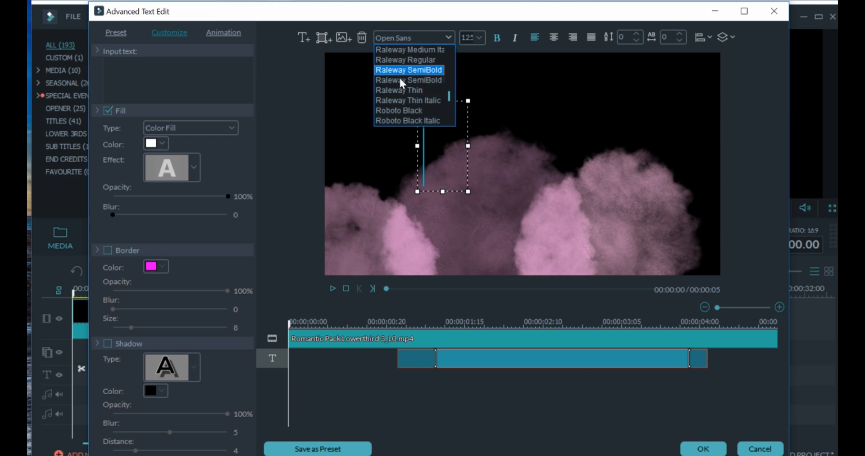
{"action": "left_click", "coordinate": [309, 91]}
{"action": "scroll", "coordinate": [309, 91], "scroll_direction": "up", "scroll_amount": 3}
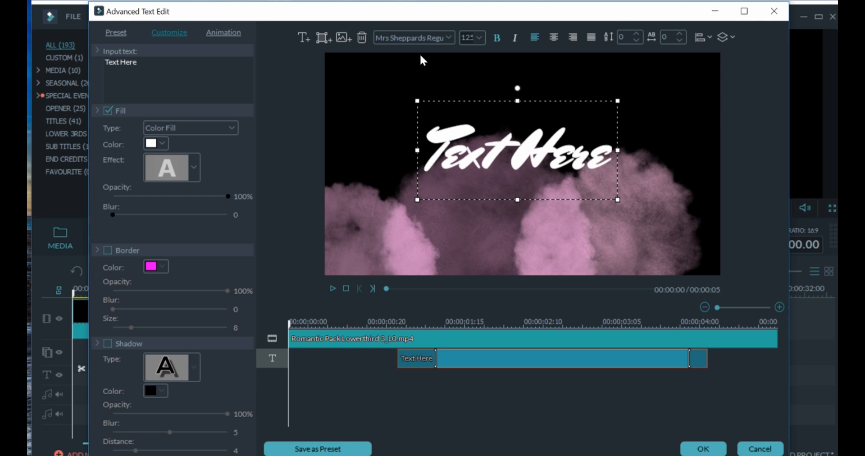
Step: Set the title's font to MV Boli and empty its placeholder text
{"action": "left_click", "coordinate": [449, 38]}
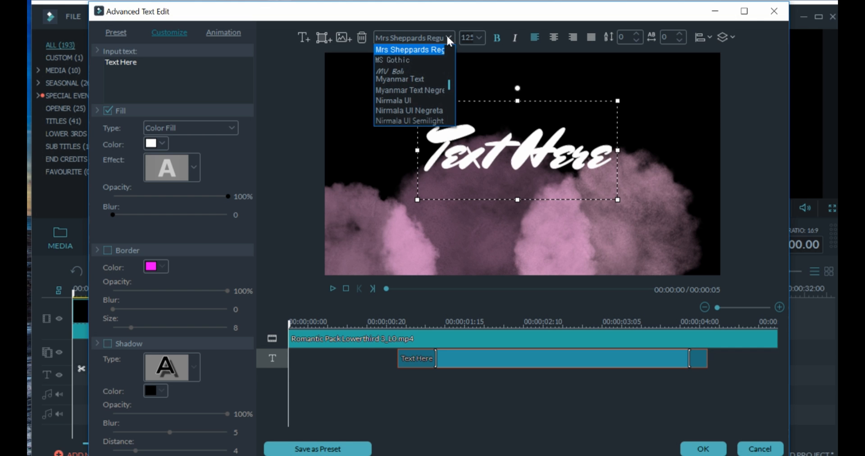
{"action": "left_click", "coordinate": [412, 70]}
{"action": "left_click_drag", "start_coordinate": [708, 148], "coordinate": [347, 122]}
{"action": "type", "text": "iont"}
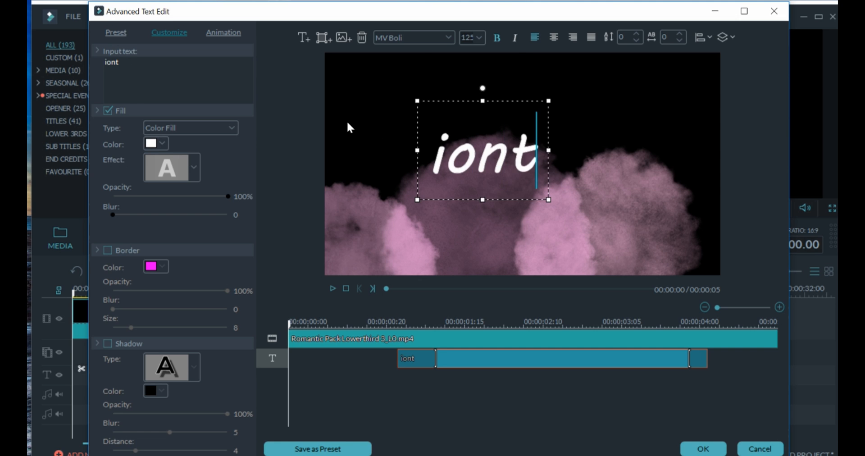
{"action": "key", "text": "BackSpace"}
{"action": "key", "text": "BackSpace"}
{"action": "key", "text": "BackSpace"}
{"action": "key", "text": "BackSpace"}
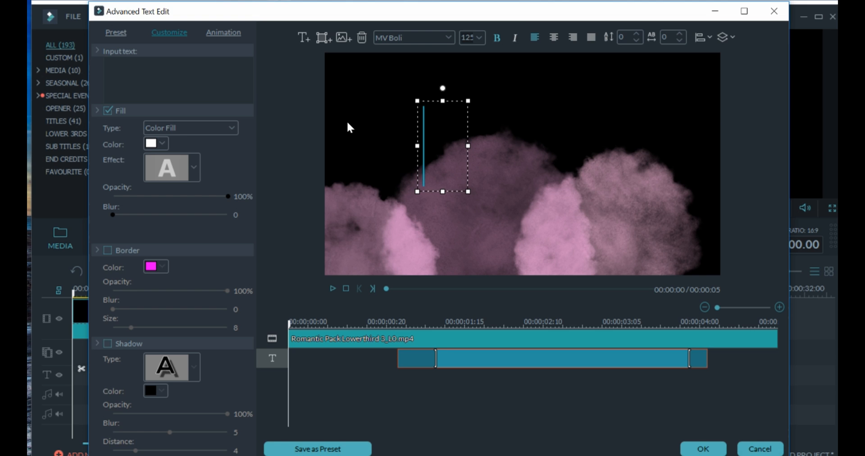
Step: Enter INTRO in capital letters as the title text and nudge it slightly up and to the left
{"action": "type", "text": "i"}
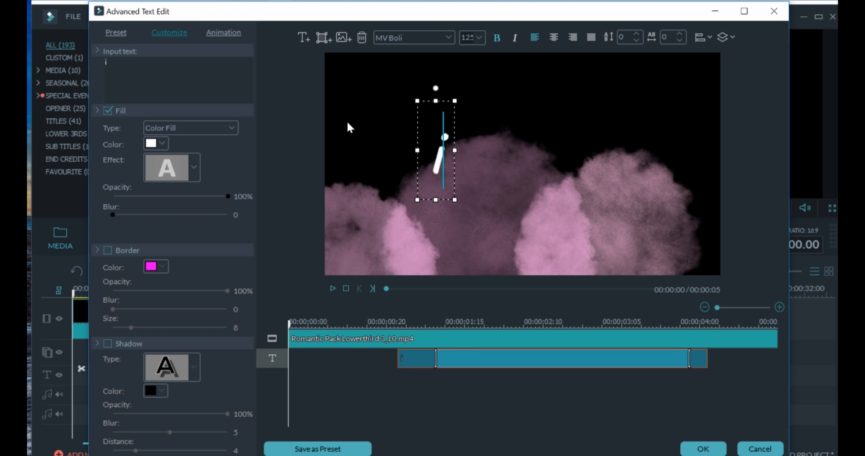
{"action": "type", "text": "ntro"}
{"action": "key", "text": "BackSpace"}
{"action": "key", "text": "BackSpace"}
{"action": "key", "text": "BackSpace"}
{"action": "key", "text": "BackSpace"}
{"action": "key", "text": "BackSpace"}
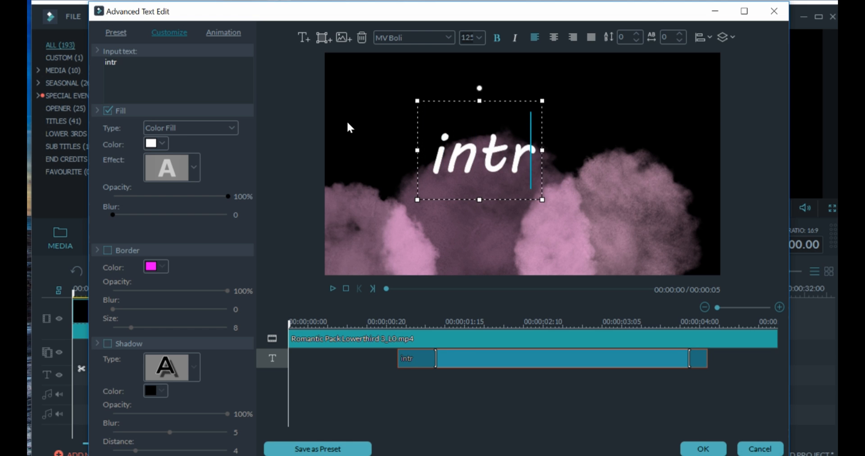
{"action": "type", "text": "INTRO"}
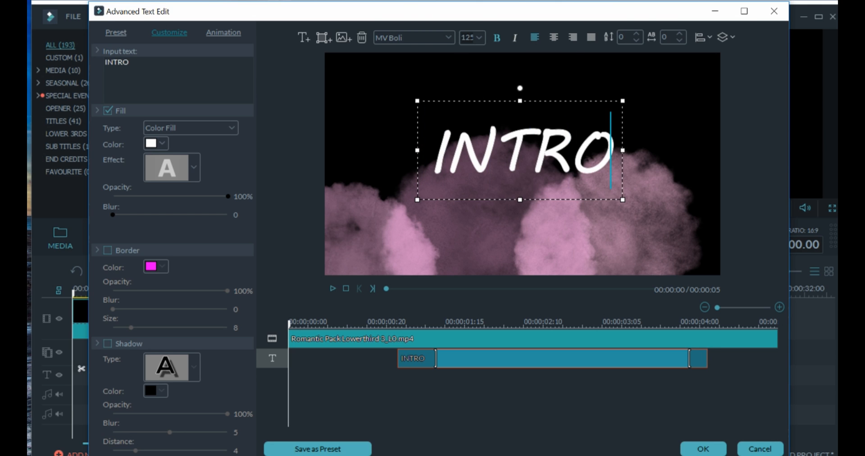
{"action": "left_click_drag", "start_coordinate": [604, 99], "coordinate": [596, 93]}
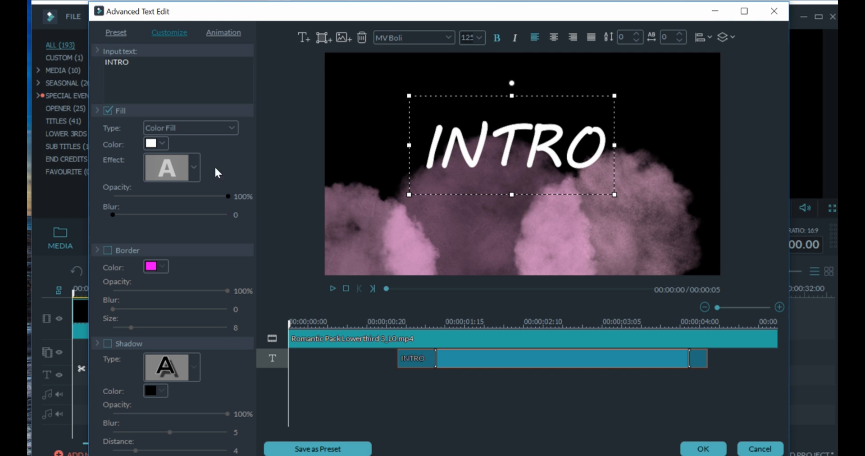
Step: Give the INTRO text an orange fill with border and shadow enabled, preview it, and accept the title edits
{"action": "left_click", "coordinate": [164, 145]}
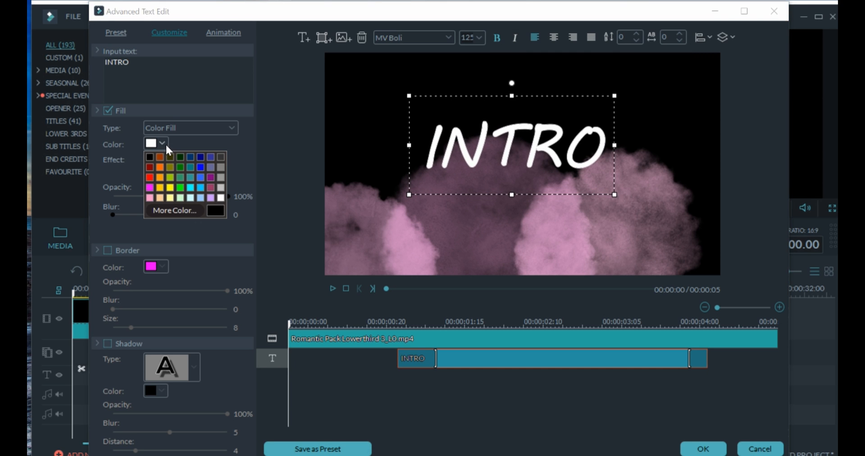
{"action": "left_click", "coordinate": [158, 168]}
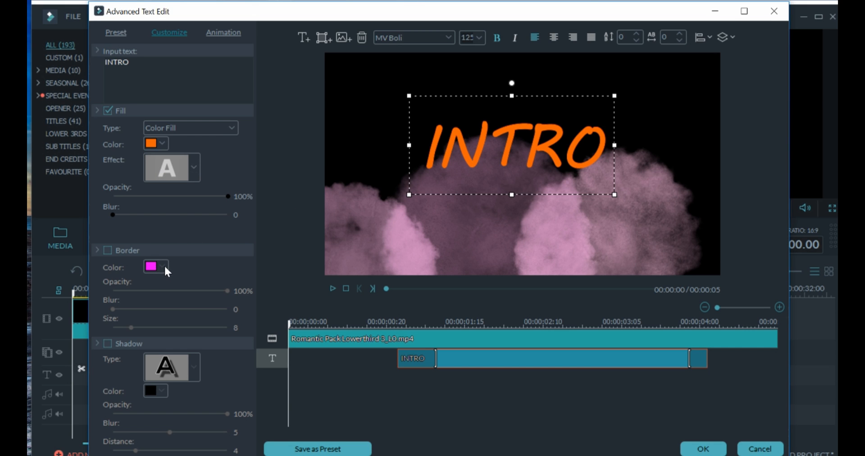
{"action": "left_click", "coordinate": [107, 250]}
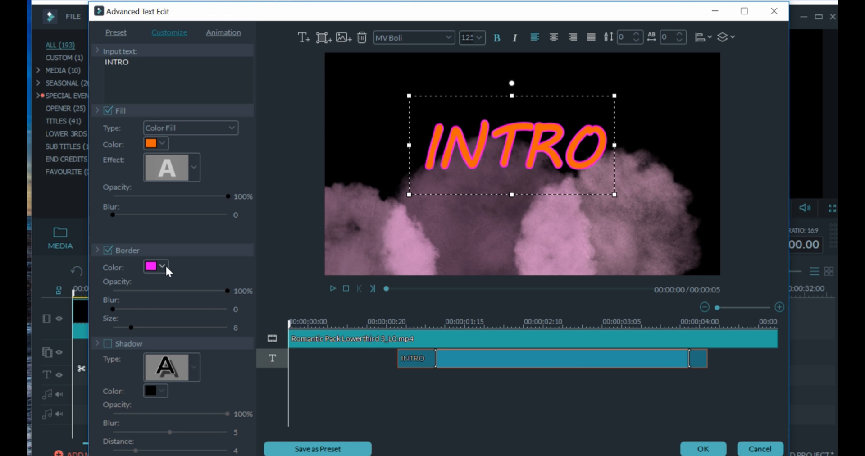
{"action": "left_click", "coordinate": [106, 343]}
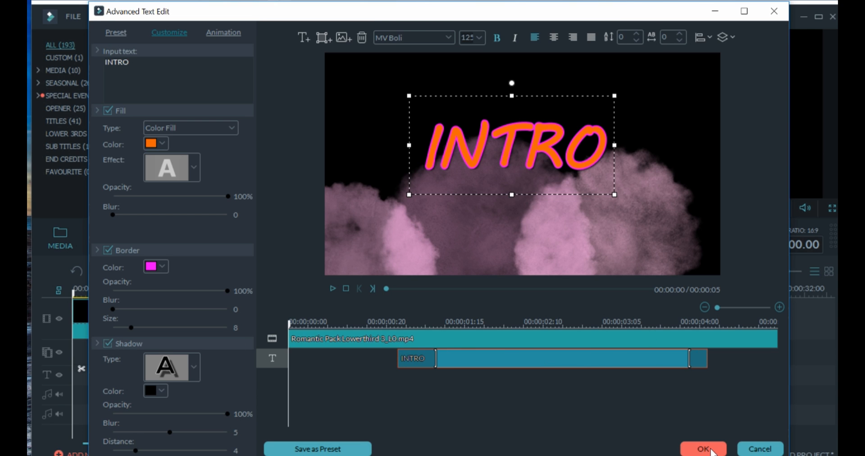
{"action": "left_click", "coordinate": [333, 288]}
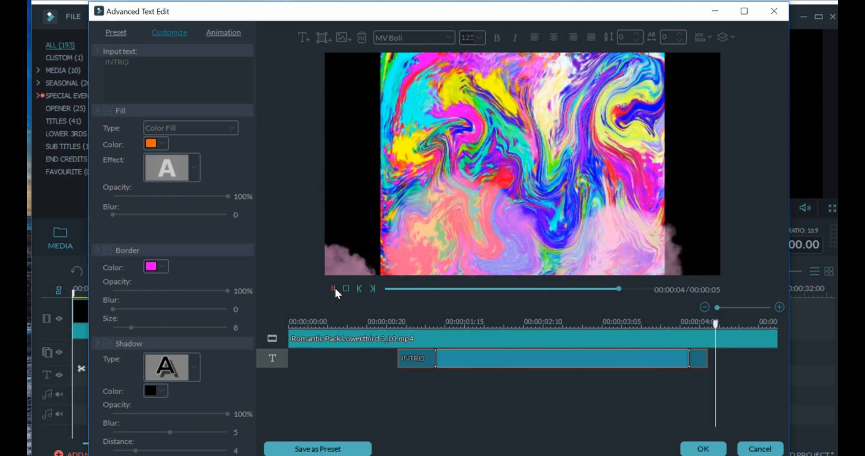
{"action": "left_click", "coordinate": [703, 449]}
Step: Play the whole intro in full screen and return to the editor
{"action": "left_click", "coordinate": [563, 206]}
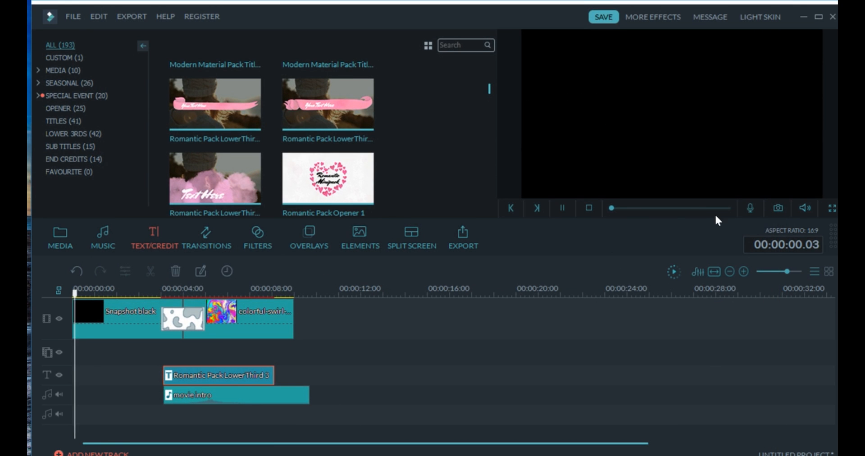
{"action": "left_click", "coordinate": [832, 208]}
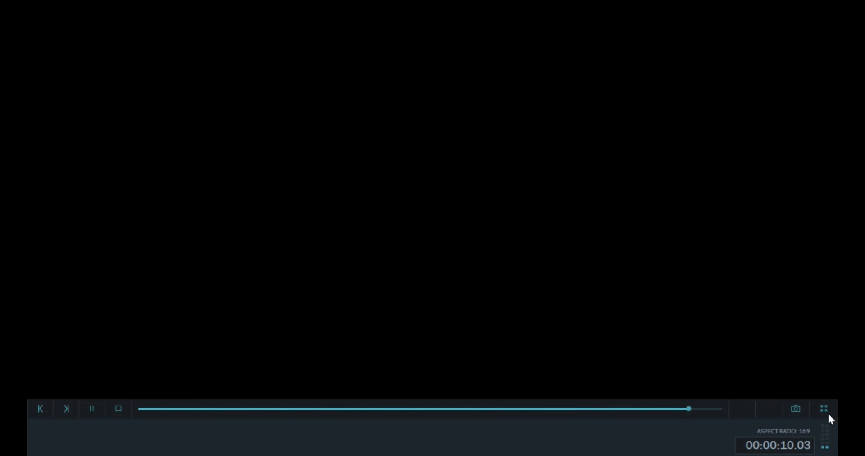
{"action": "left_click", "coordinate": [824, 408]}
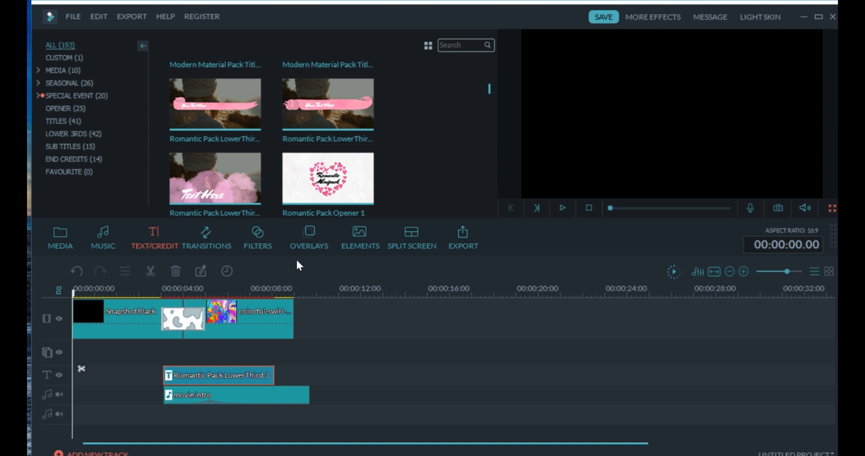
Step: Reopen the Romantic Pack LowerThird 3 title for advanced editing and replace INTRO with the creator's name in capital letters
{"action": "double_click", "coordinate": [224, 375]}
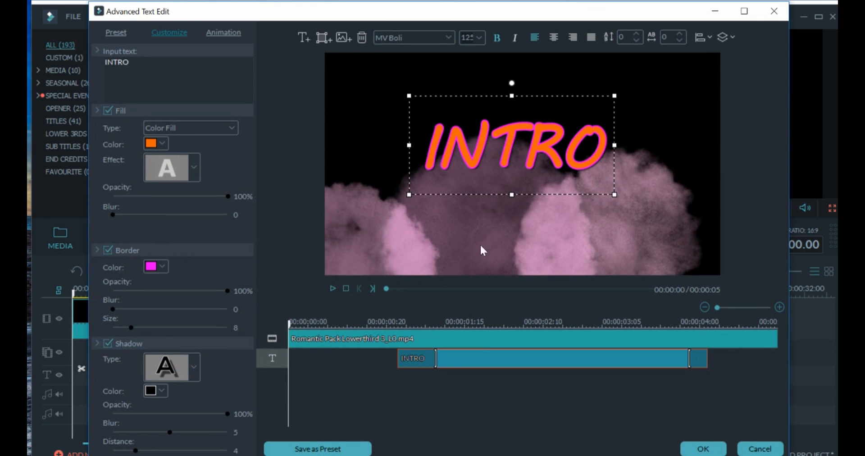
{"action": "left_click_drag", "start_coordinate": [604, 148], "coordinate": [406, 152]}
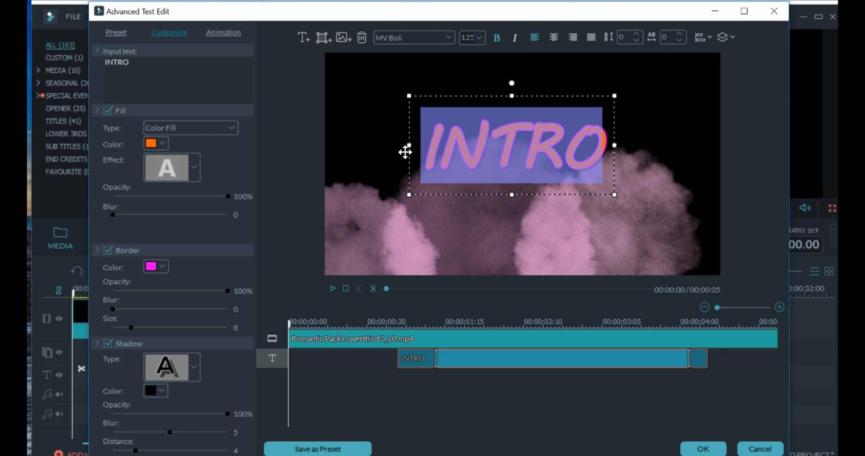
{"action": "type", "text": "airi"}
{"action": "key", "text": "BackSpace"}
{"action": "key", "text": "BackSpace"}
{"action": "key", "text": "BackSpace"}
{"action": "key", "text": "BackSpace"}
{"action": "type", "text": "a"}
{"action": "key", "text": "BackSpace"}
{"action": "type", "text": "AIR"}
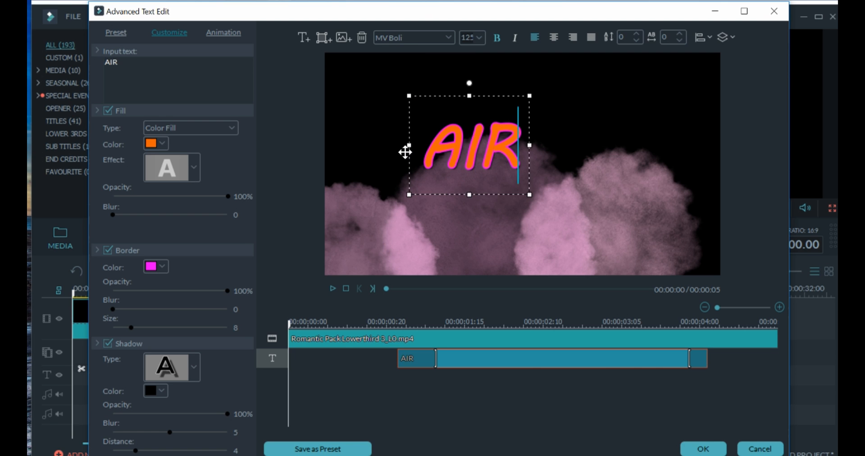
{"action": "type", "text": "IN"}
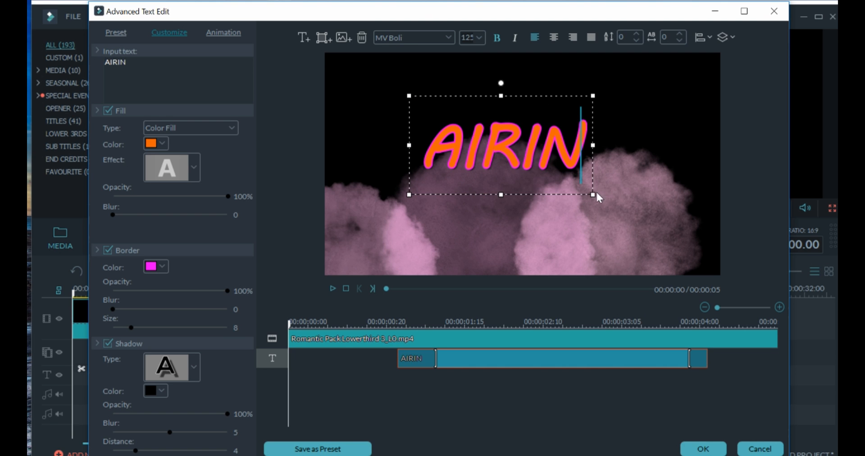
Step: Enlarge the name text slightly and preview it over the colorful swirl
{"action": "left_click_drag", "start_coordinate": [593, 195], "coordinate": [621, 207]}
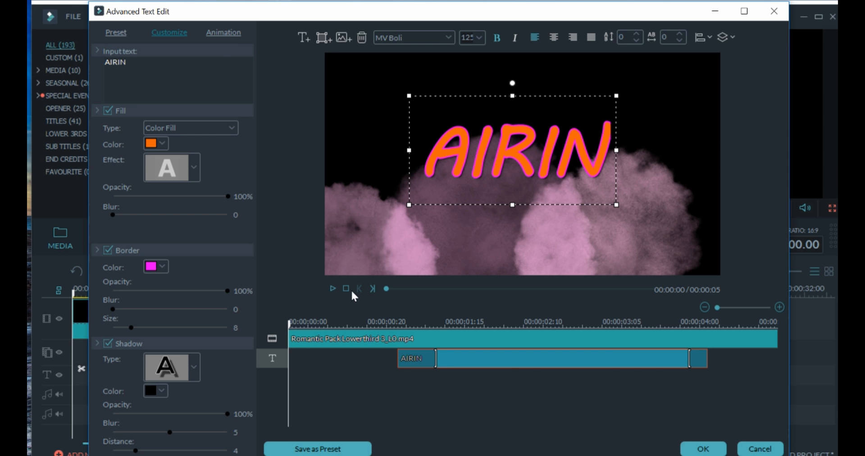
{"action": "left_click", "coordinate": [333, 289]}
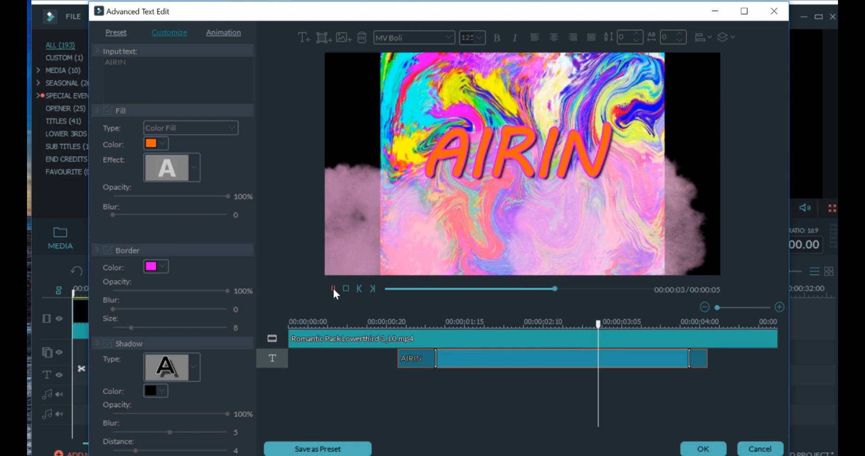
{"action": "left_click", "coordinate": [333, 289]}
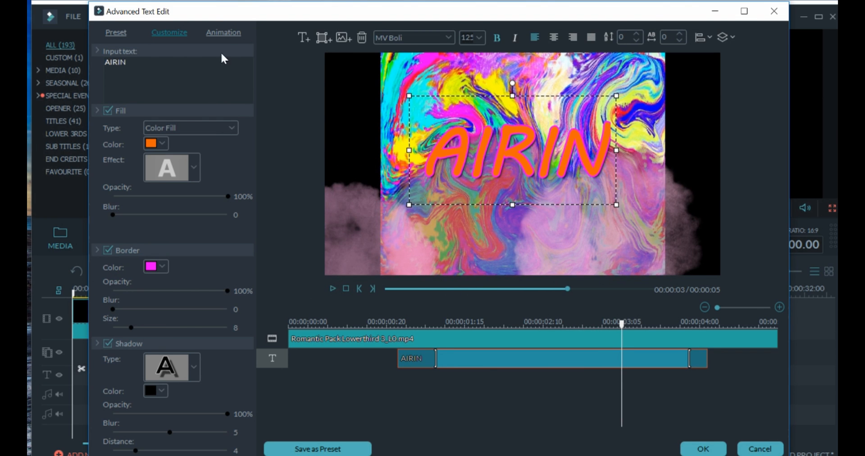
Step: Browse the text animations, try the first Drop animation on the name text, and preview it
{"action": "left_click", "coordinate": [222, 33]}
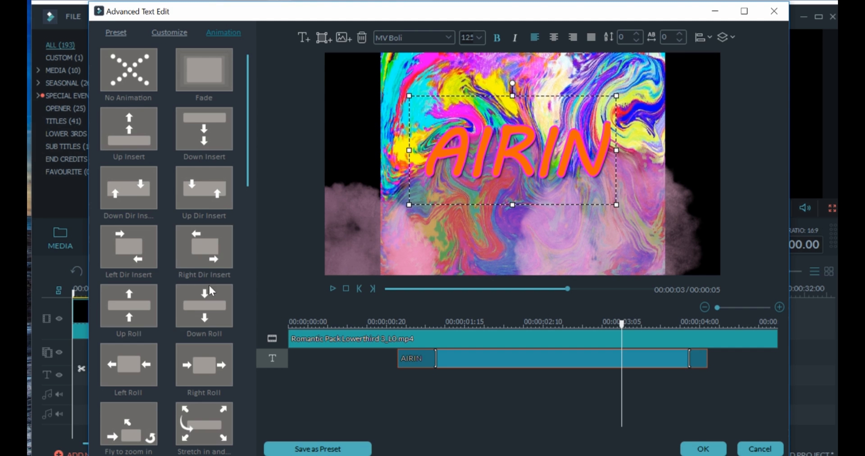
{"action": "left_click_drag", "start_coordinate": [247, 155], "coordinate": [248, 172]}
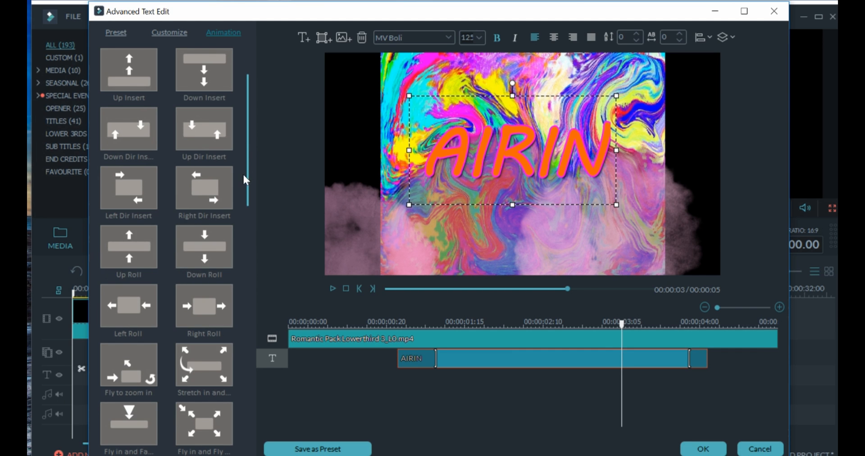
{"action": "scroll", "coordinate": [240, 179], "scroll_direction": "down", "scroll_amount": 1}
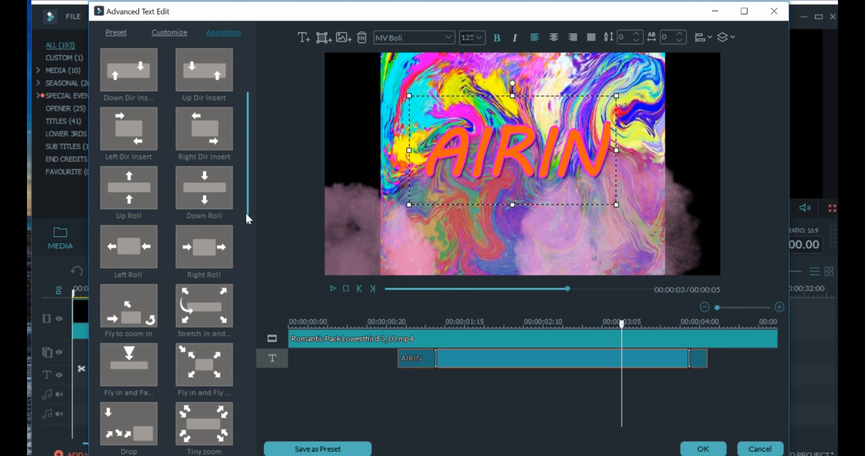
{"action": "left_click_drag", "start_coordinate": [248, 217], "coordinate": [248, 423]}
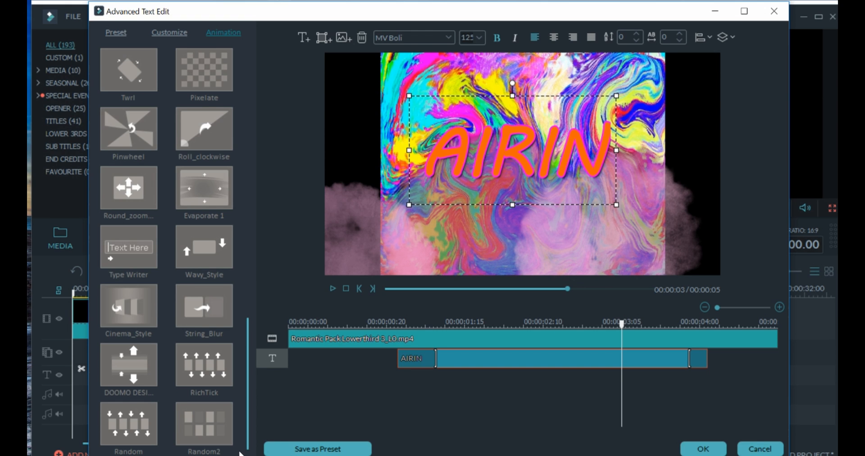
{"action": "left_click_drag", "start_coordinate": [247, 436], "coordinate": [259, 294]}
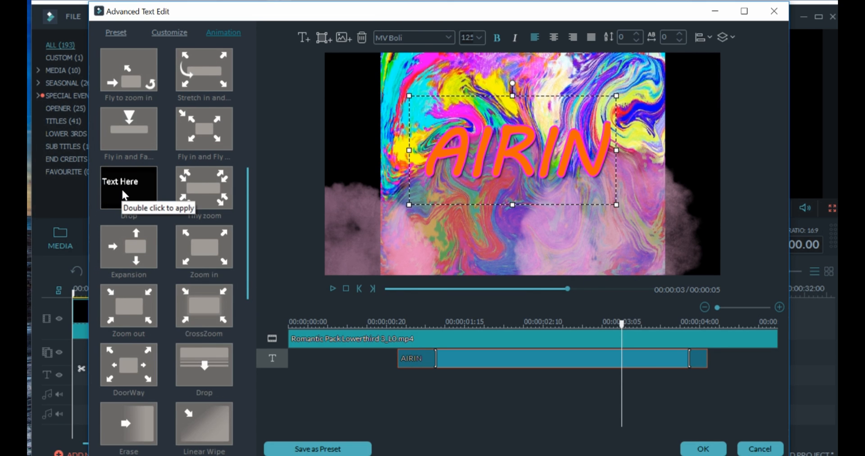
{"action": "double_click", "coordinate": [122, 189]}
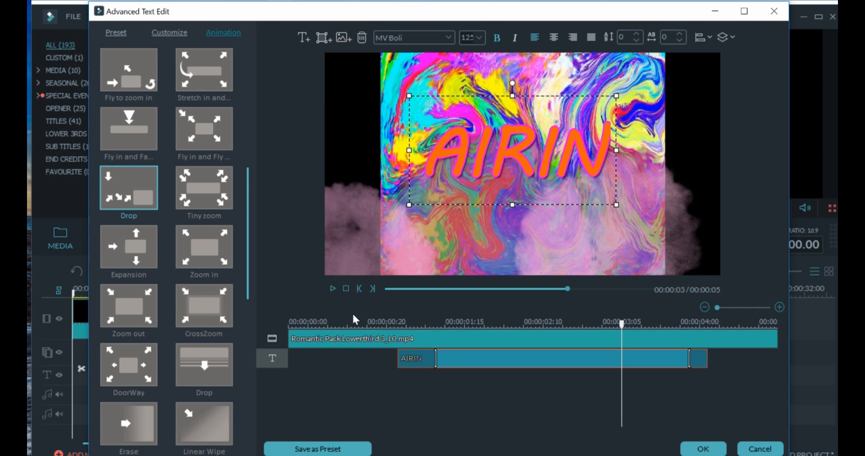
{"action": "left_click", "coordinate": [334, 288]}
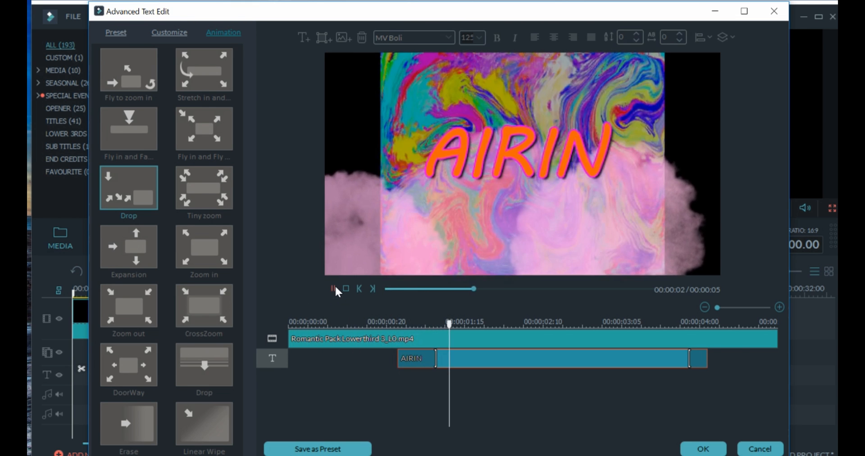
{"action": "left_click", "coordinate": [334, 288]}
{"action": "left_click", "coordinate": [137, 191]}
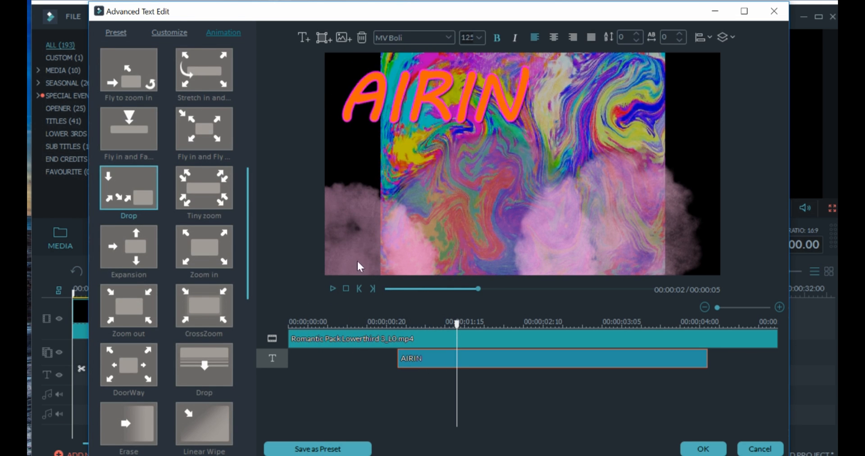
{"action": "left_click", "coordinate": [334, 289]}
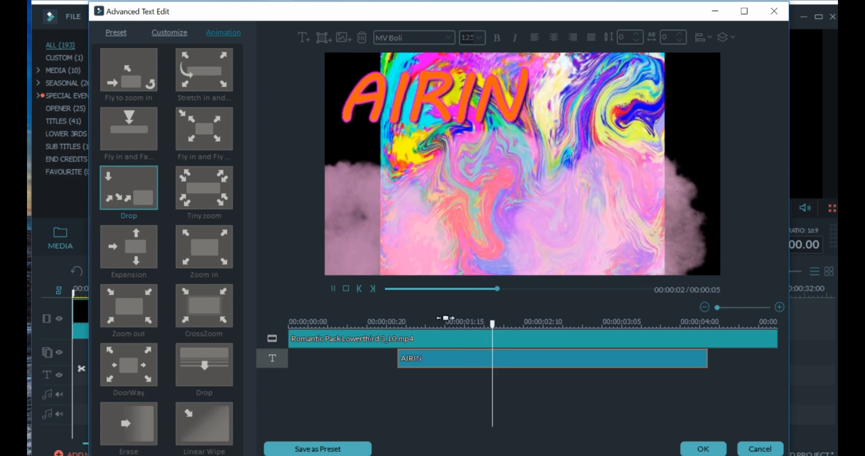
{"action": "left_click", "coordinate": [333, 288]}
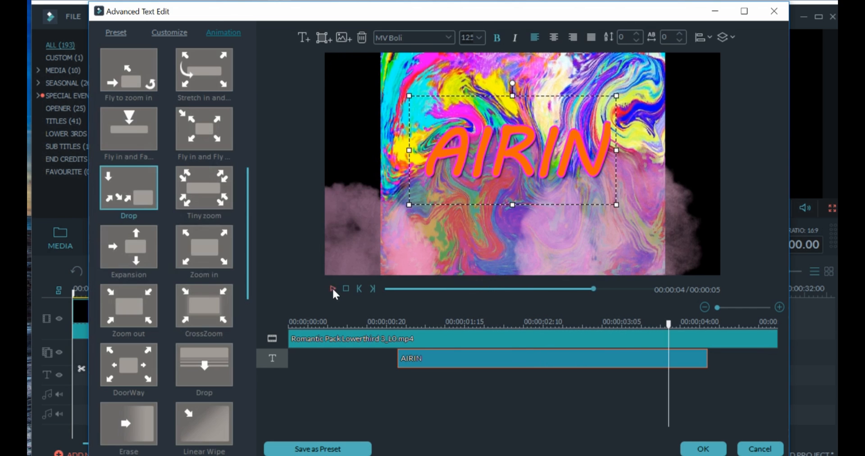
Step: Replay the title from its start and replace the text's animation with Fly to zoom in
{"action": "left_click_drag", "start_coordinate": [289, 321], "coordinate": [294, 321]}
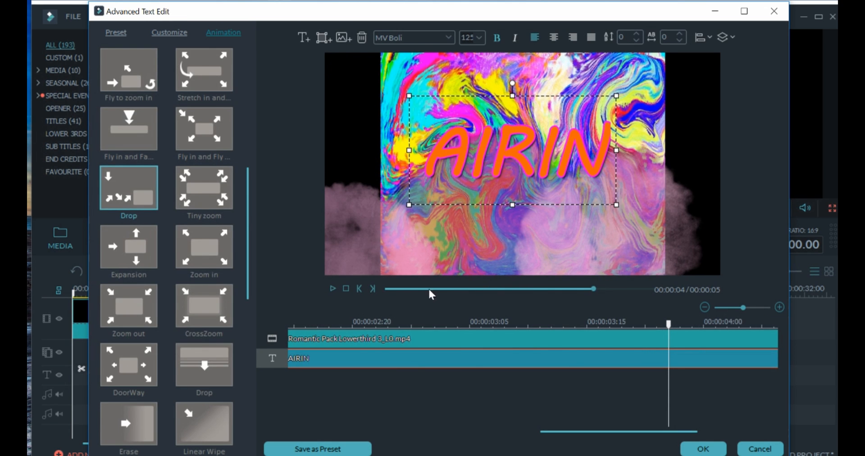
{"action": "left_click", "coordinate": [345, 288]}
{"action": "left_click", "coordinate": [332, 288]}
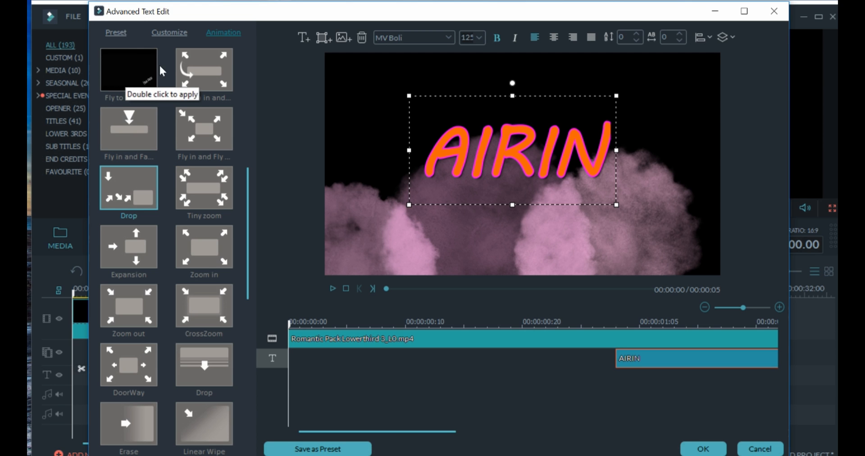
{"action": "double_click", "coordinate": [140, 77]}
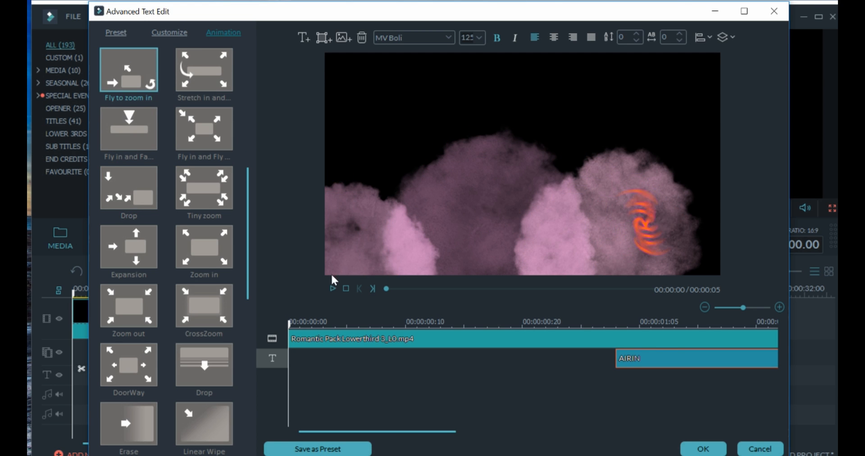
Step: Preview the Fly to zoom in animation on the name text and accept the title edits
{"action": "left_click", "coordinate": [334, 288]}
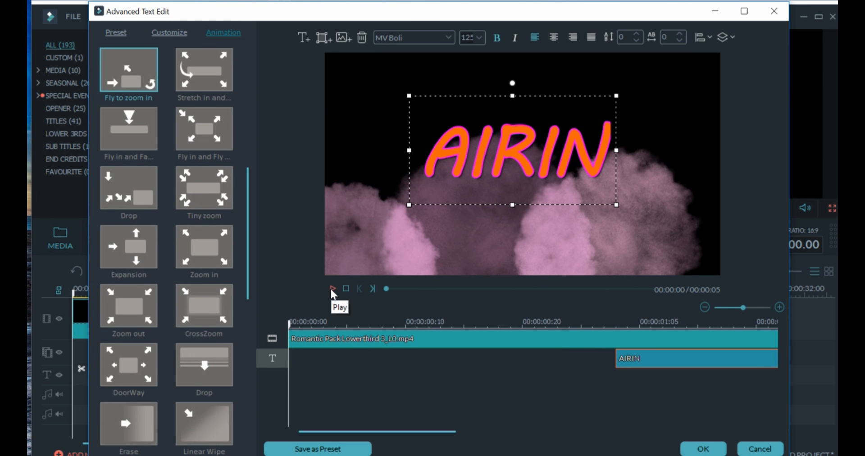
{"action": "left_click", "coordinate": [332, 288]}
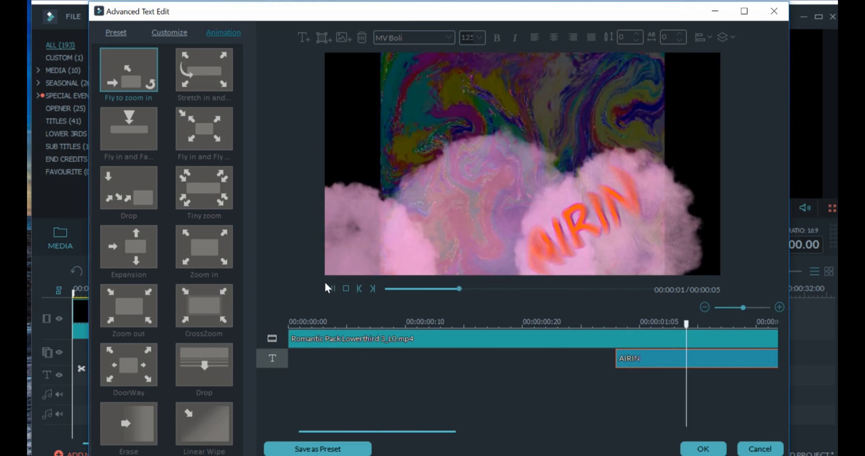
{"action": "left_click", "coordinate": [336, 287]}
{"action": "left_click", "coordinate": [335, 288]}
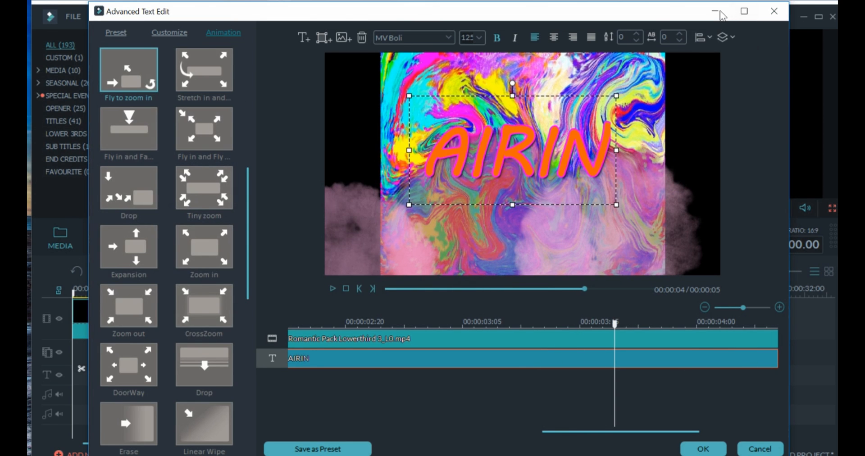
{"action": "left_click", "coordinate": [704, 448]}
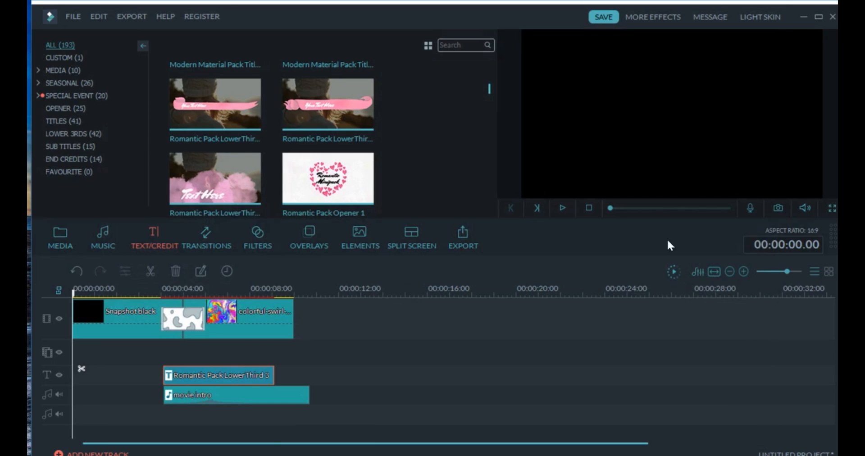
Step: Play the intro on the main timeline and view it in full screen
{"action": "left_click", "coordinate": [563, 207]}
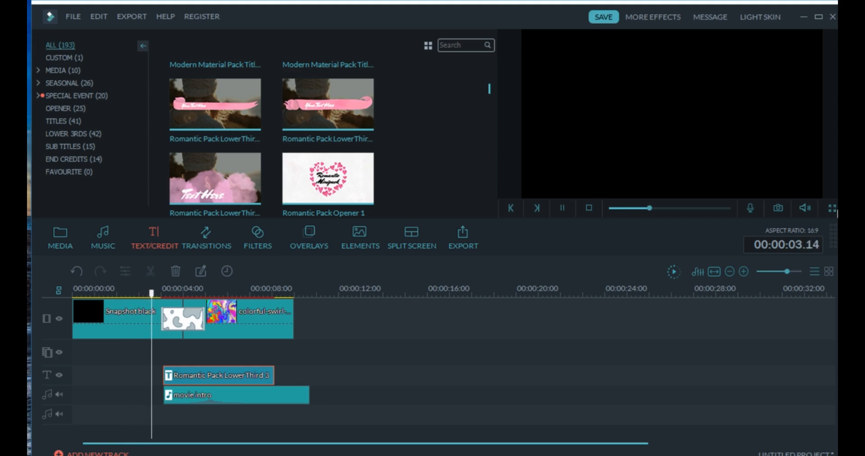
{"action": "left_click", "coordinate": [833, 208]}
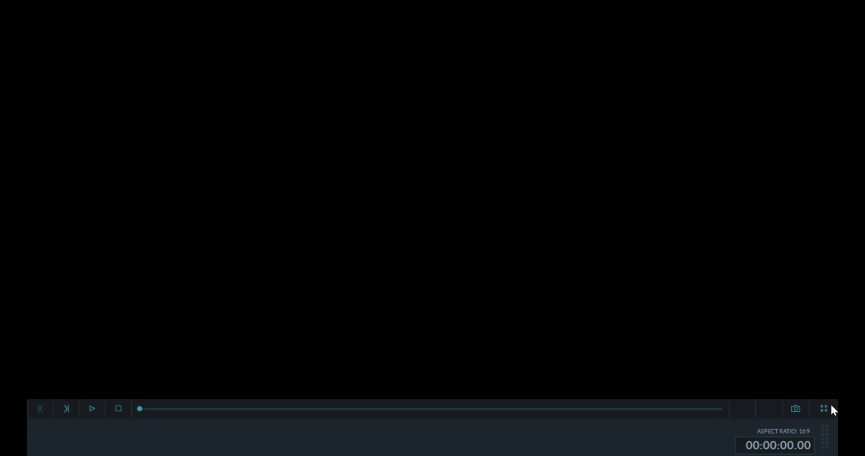
{"action": "left_click", "coordinate": [824, 409]}
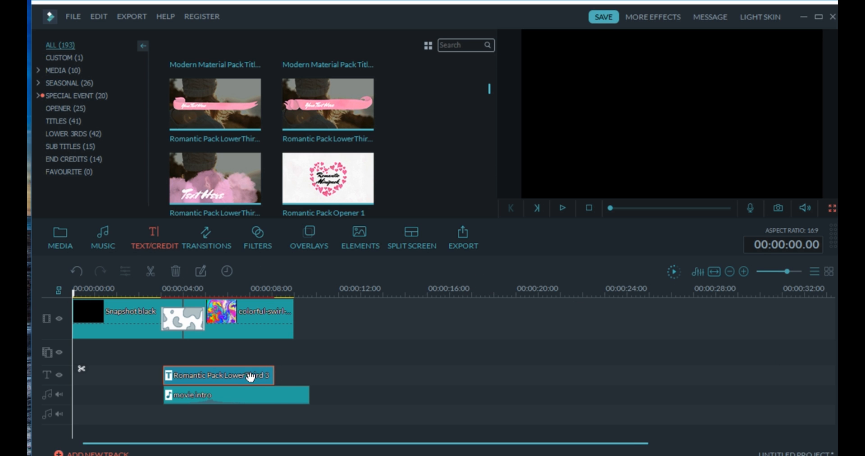
Step: Try extending the Romantic Pack LowerThird 3 title to the end of the colorful swirl clip and play the intro from the start
{"action": "left_click_drag", "start_coordinate": [273, 373], "coordinate": [293, 373]}
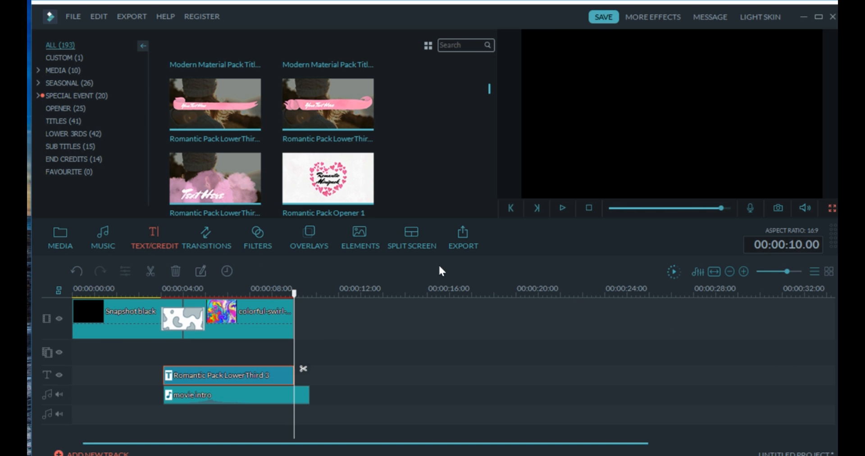
{"action": "left_click_drag", "start_coordinate": [292, 295], "coordinate": [34, 300]}
{"action": "left_click", "coordinate": [563, 208]}
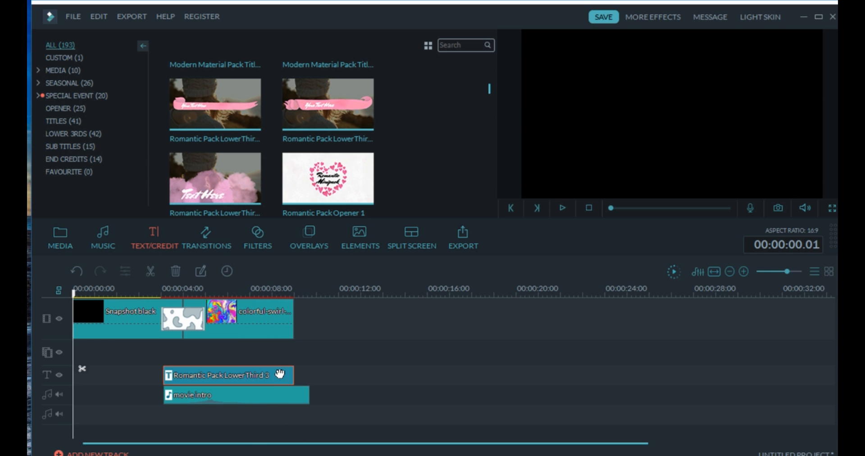
Step: Try extending the title slightly past the end of the movie intro sound and replay the intro from the start
{"action": "left_click_drag", "start_coordinate": [292, 371], "coordinate": [323, 372]}
{"action": "left_click_drag", "start_coordinate": [325, 297], "coordinate": [71, 298]}
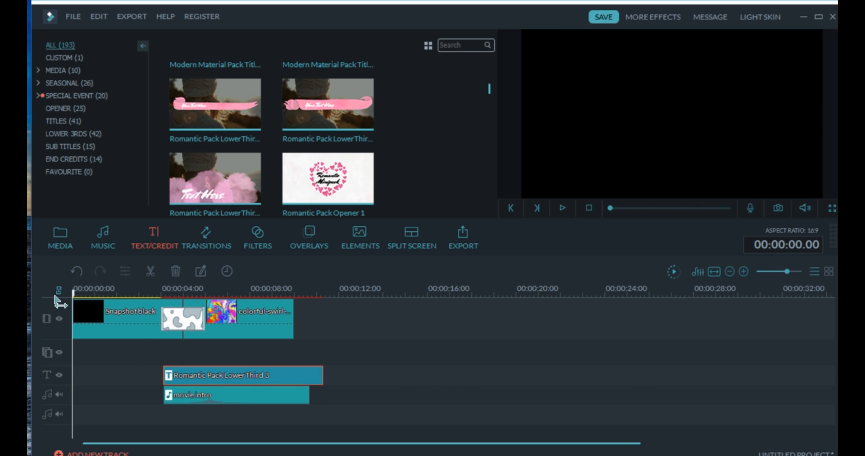
{"action": "left_click", "coordinate": [563, 207]}
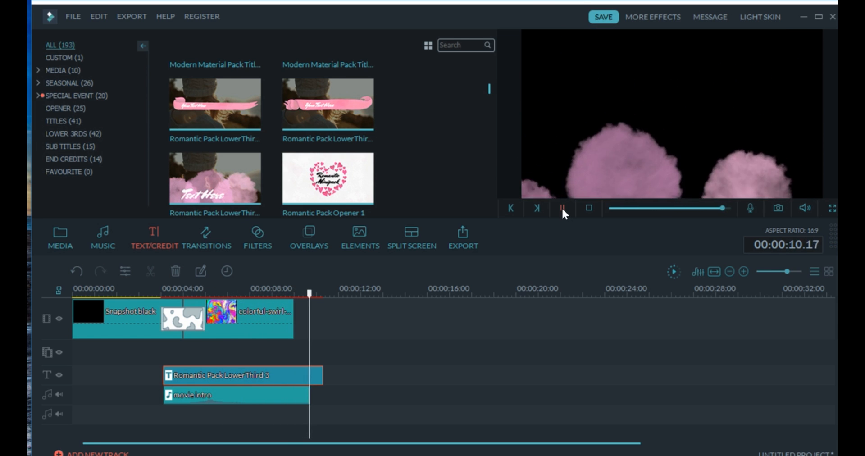
{"action": "left_click", "coordinate": [562, 208]}
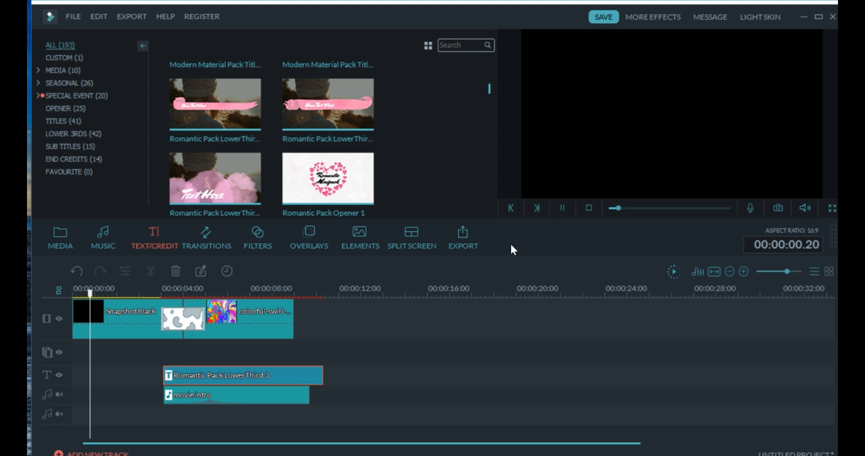
{"action": "left_click", "coordinate": [562, 209]}
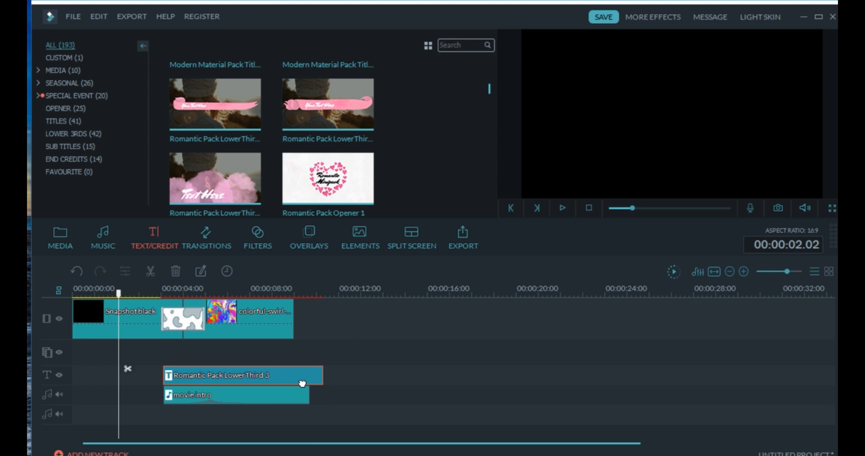
Step: Try lengthening the title further to 00:00:12.23 and preview it from just before the title begins
{"action": "left_click_drag", "start_coordinate": [320, 373], "coordinate": [360, 374]}
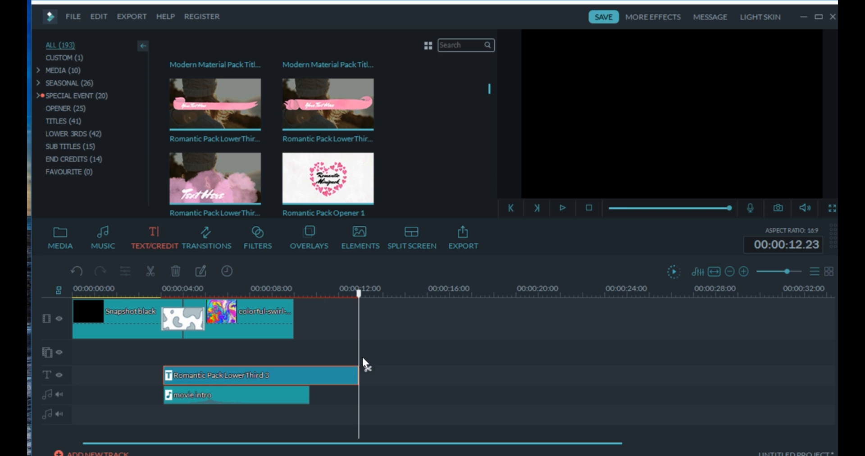
{"action": "left_click_drag", "start_coordinate": [364, 305], "coordinate": [150, 308]}
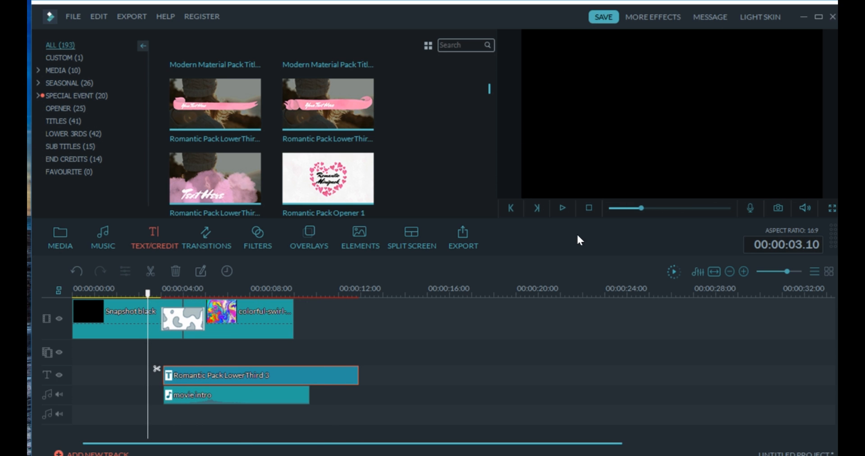
{"action": "left_click", "coordinate": [564, 208]}
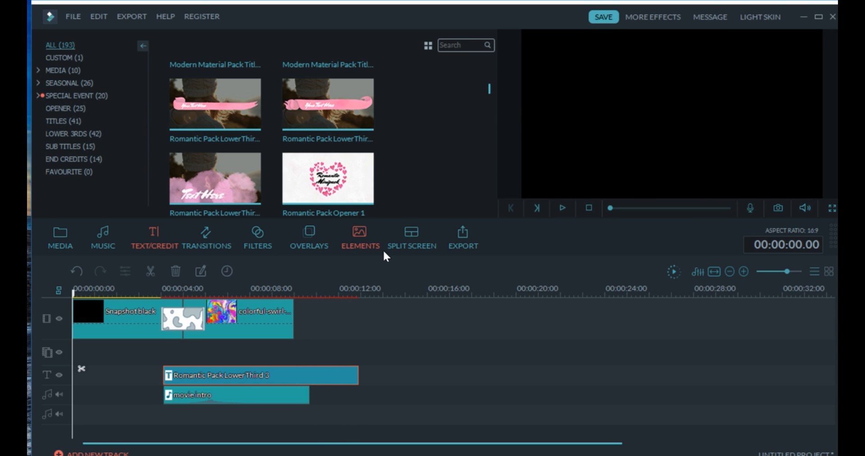
Step: Undo all three extensions of the title clip and replay the whole intro
{"action": "key", "text": "ctrl+z"}
{"action": "key", "text": "ctrl+z"}
{"action": "key", "text": "ctrl+z"}
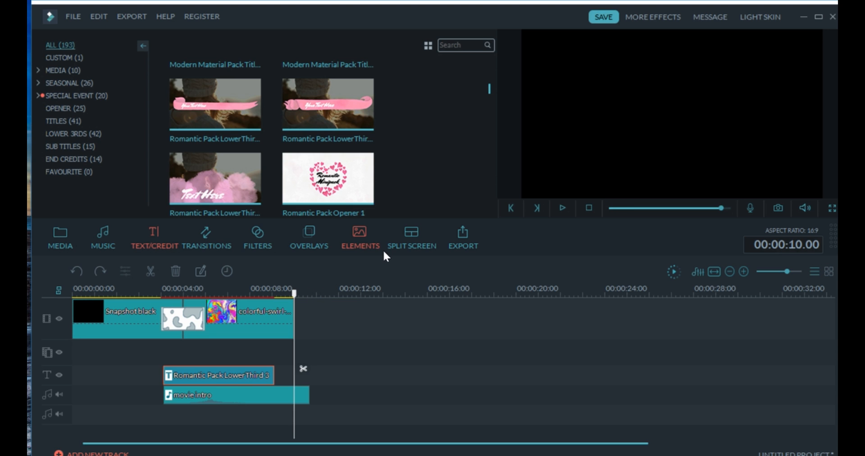
{"action": "left_click", "coordinate": [566, 209]}
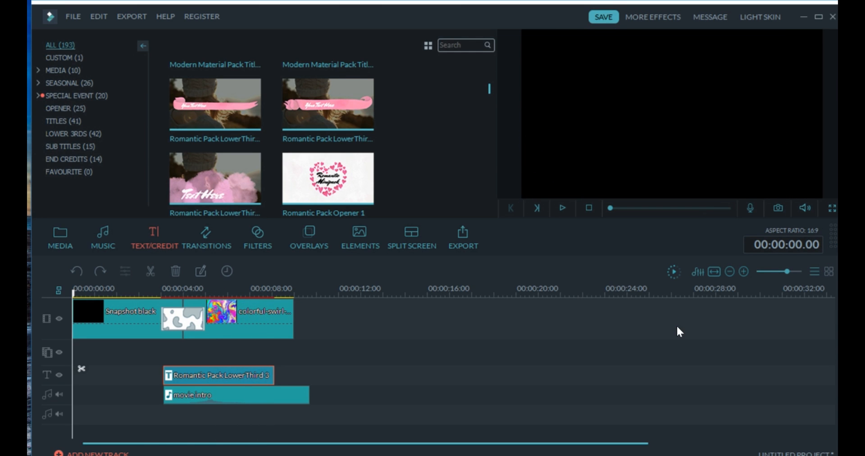
{"action": "left_click", "coordinate": [562, 208]}
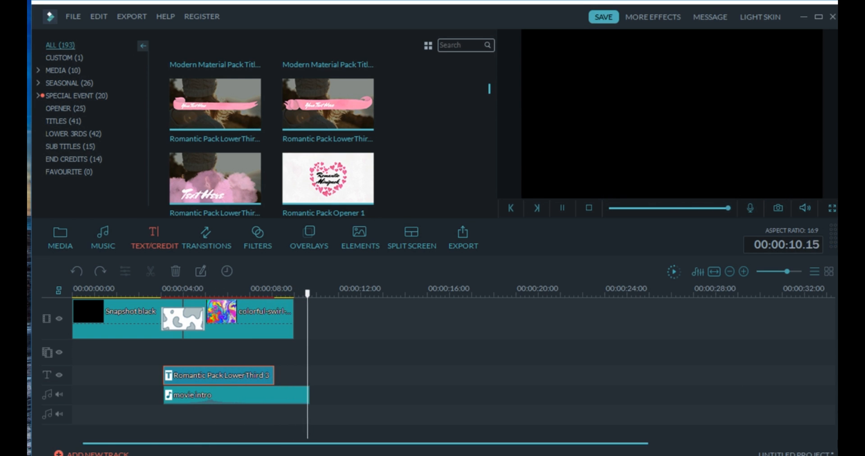
Step: Save the project under a new name as COLORFUL INTRO in the Projects folder
{"action": "left_click", "coordinate": [73, 16]}
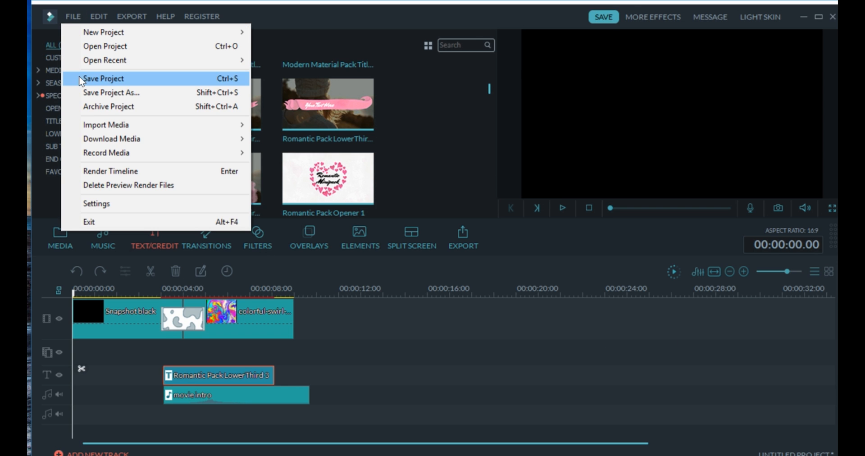
{"action": "left_click", "coordinate": [96, 93]}
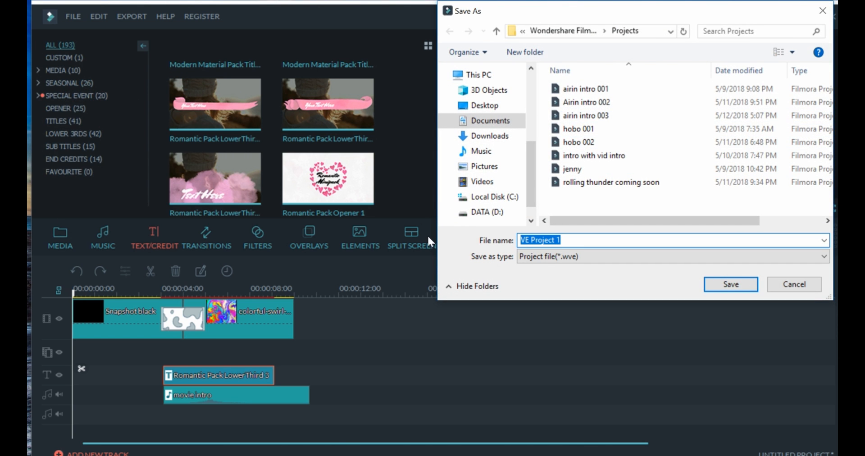
{"action": "type", "text": "COLORFUL INTRO"}
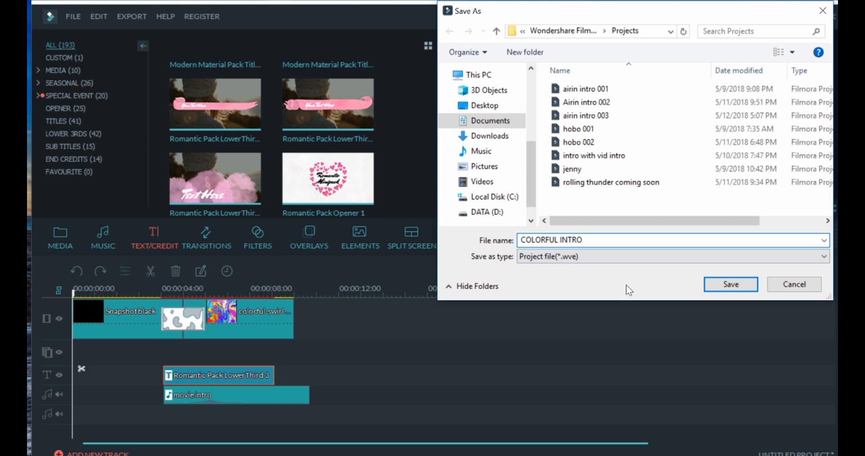
{"action": "left_click", "coordinate": [731, 285]}
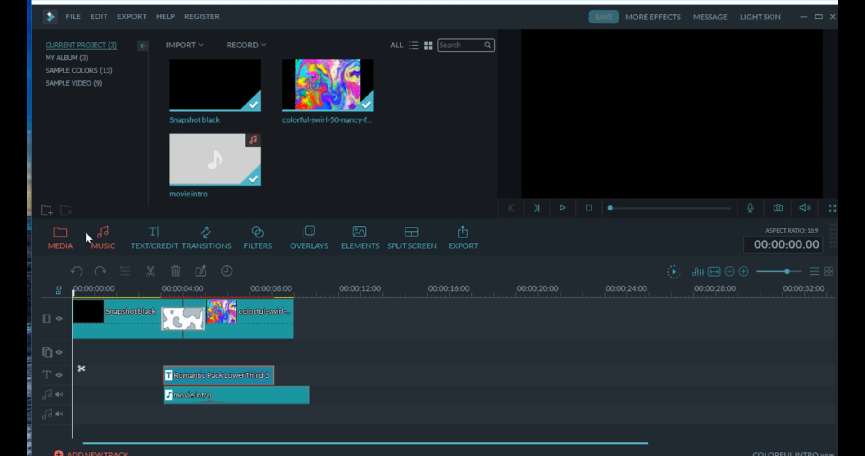
Step: Create a new project with the 16:9 aspect ratio
{"action": "left_click", "coordinate": [73, 16]}
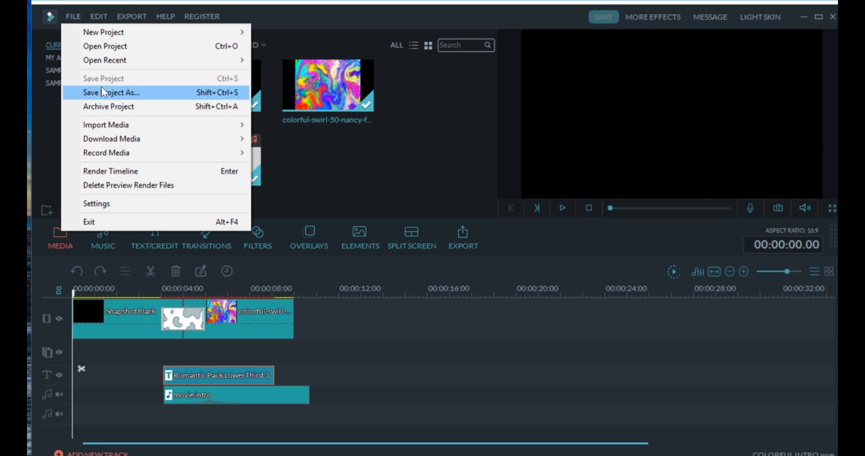
{"action": "mouse_move", "coordinate": [100, 35]}
{"action": "left_click", "coordinate": [272, 32]}
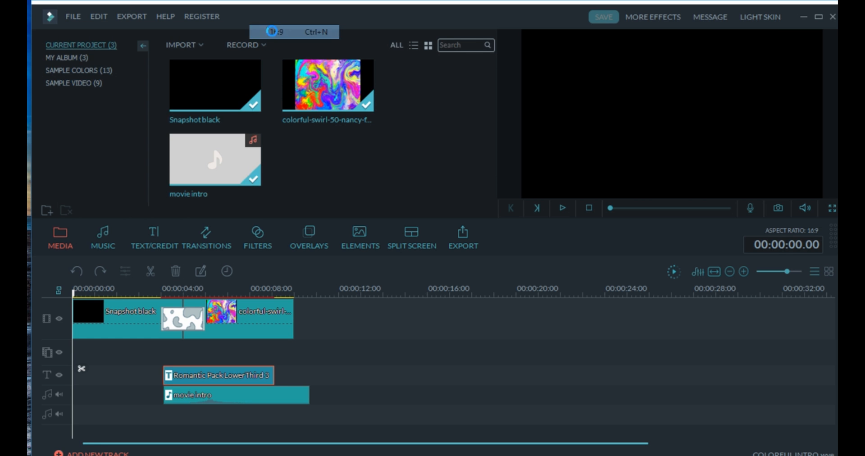
Step: Delete the colorful swirl image and the movie intro sound from My Album, keeping Snapshot black
{"action": "left_click_drag", "start_coordinate": [392, 165], "coordinate": [172, 59]}
{"action": "left_click", "coordinate": [294, 170]}
{"action": "left_click_drag", "start_coordinate": [234, 205], "coordinate": [210, 79]}
{"action": "right_click", "coordinate": [210, 79]}
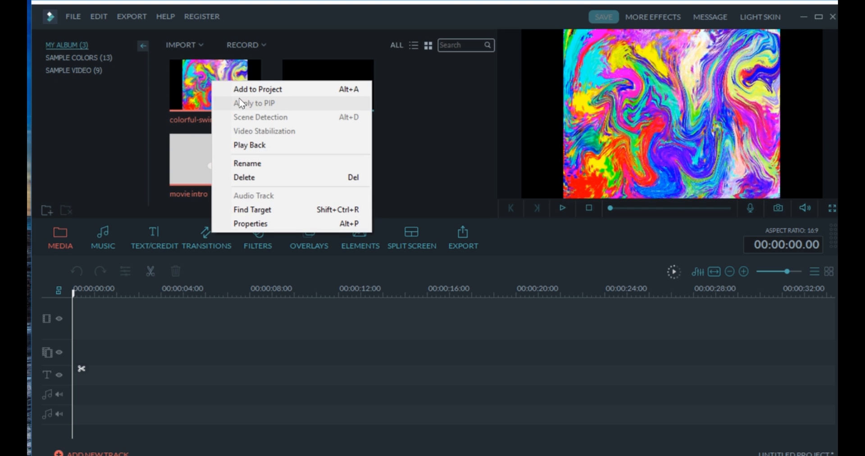
{"action": "left_click", "coordinate": [252, 178]}
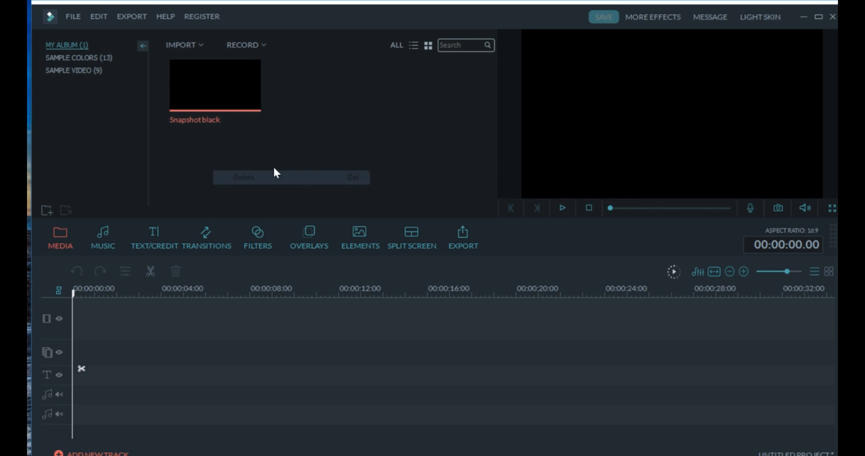
Step: Import the Gears spinning sound and the Gears black image from the logo crreation folder into My Album
{"action": "left_click", "coordinate": [73, 17]}
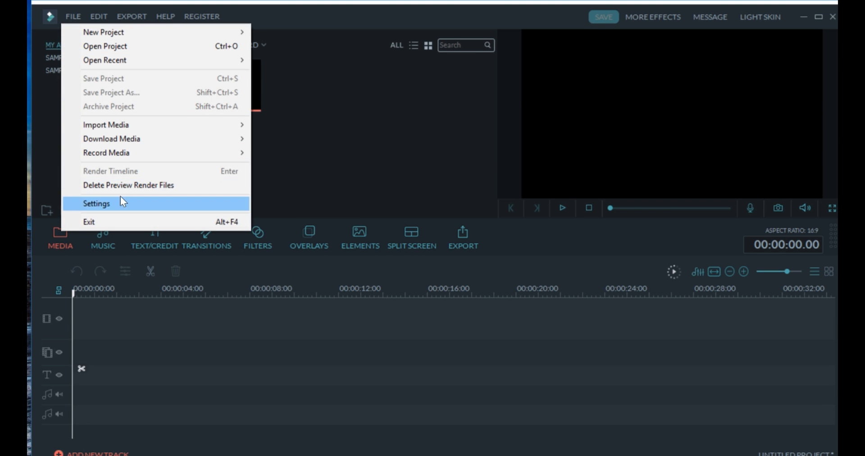
{"action": "mouse_move", "coordinate": [120, 130]}
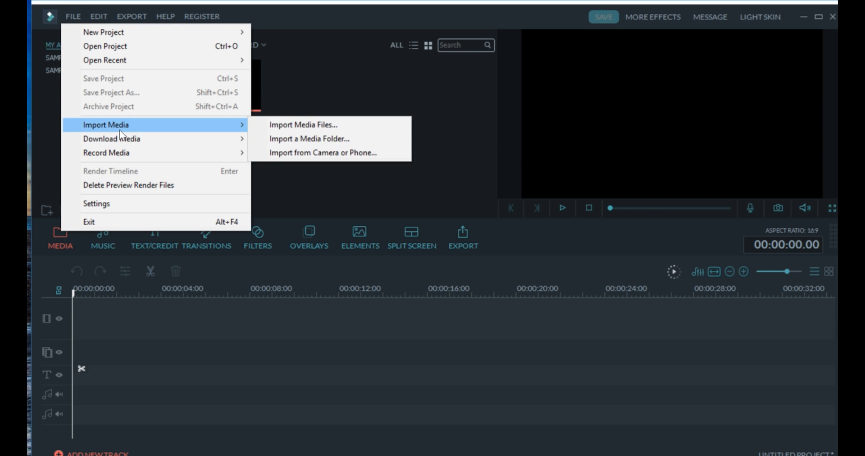
{"action": "left_click", "coordinate": [297, 124]}
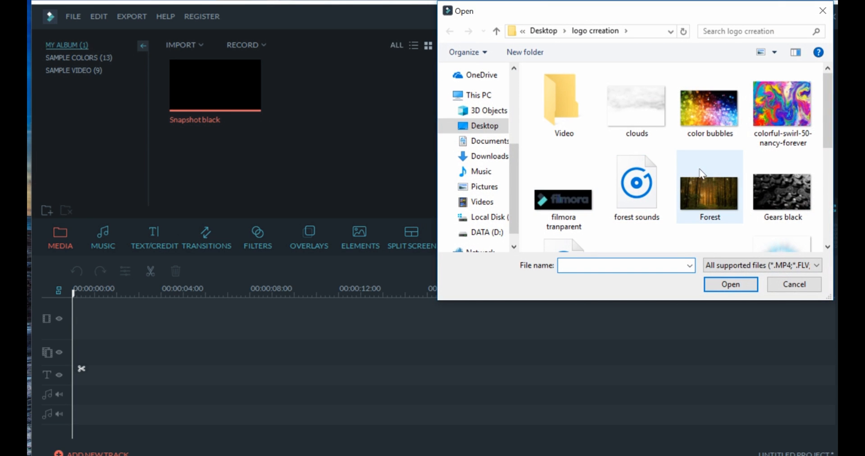
{"action": "left_click", "coordinate": [778, 185]}
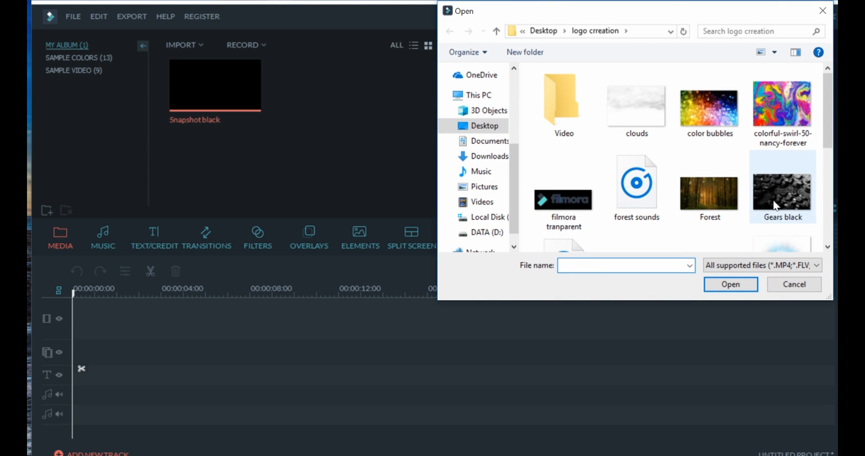
{"action": "scroll", "coordinate": [721, 226], "scroll_direction": "down", "scroll_amount": 3}
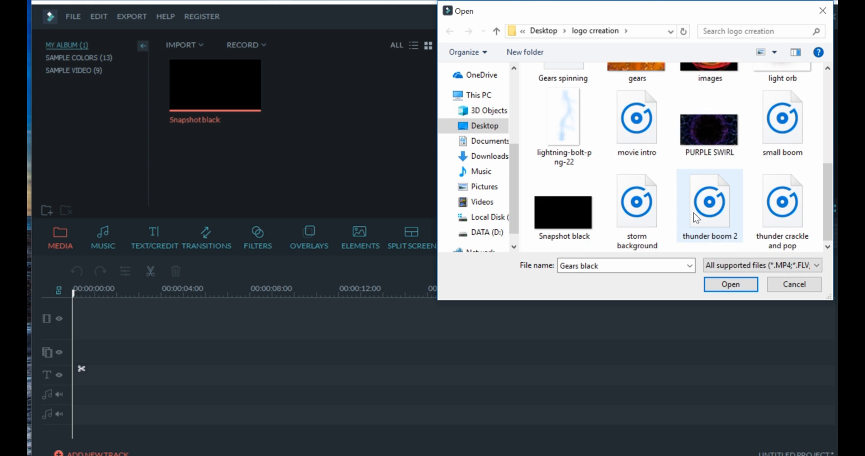
{"action": "scroll", "coordinate": [700, 217], "scroll_direction": "up", "scroll_amount": 1}
{"action": "left_click", "coordinate": [565, 110]}
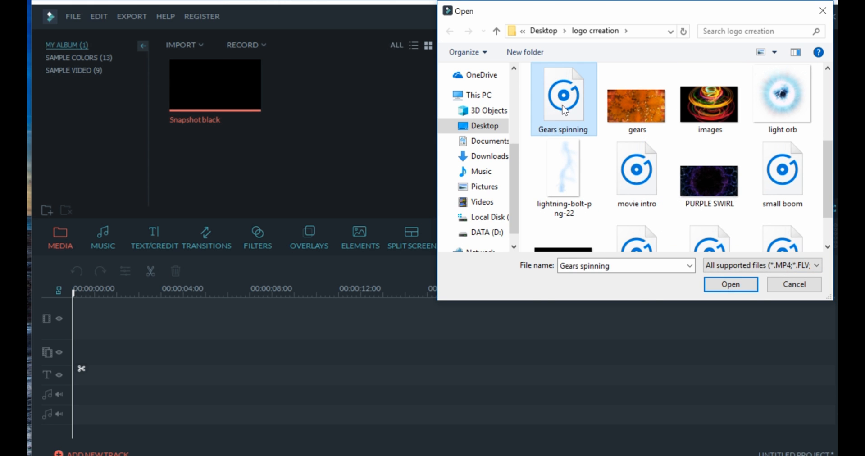
{"action": "scroll", "coordinate": [627, 128], "scroll_direction": "up", "scroll_amount": 1}
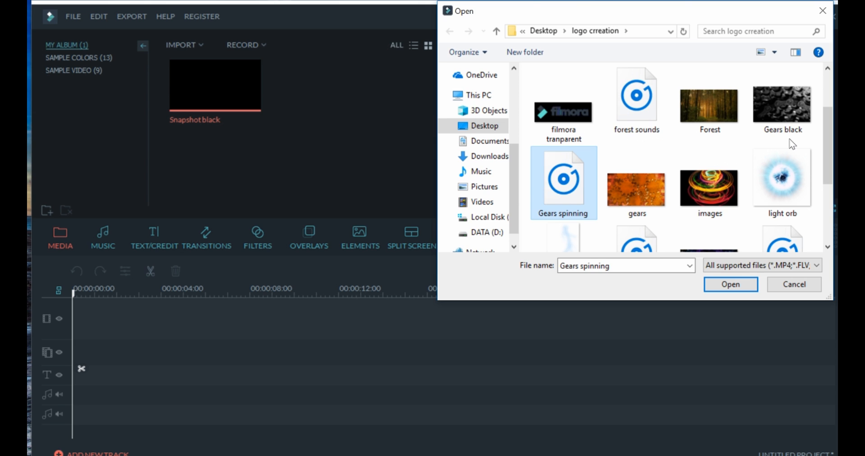
{"action": "left_click", "coordinate": [785, 115], "text": "ctrl"}
{"action": "left_click", "coordinate": [742, 291]}
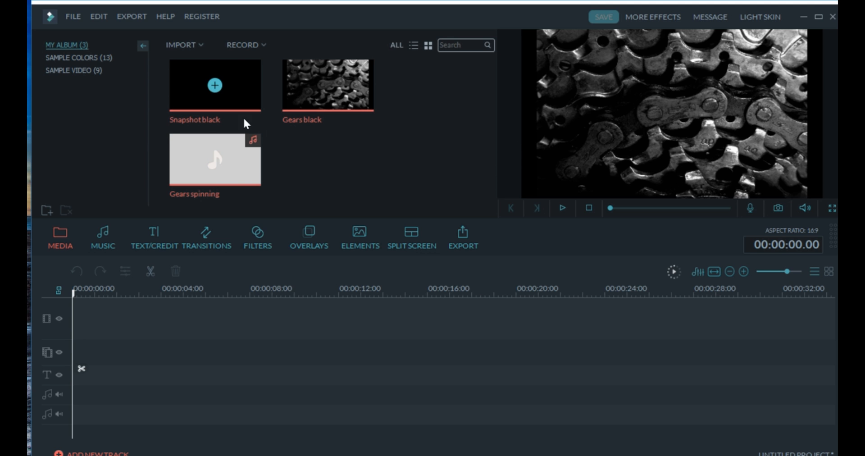
Step: Place Snapshot black and then Gears black on the video track, and add the Gears spinning sound beneath the start of Gears black
{"action": "left_click_drag", "start_coordinate": [178, 80], "coordinate": [111, 323]}
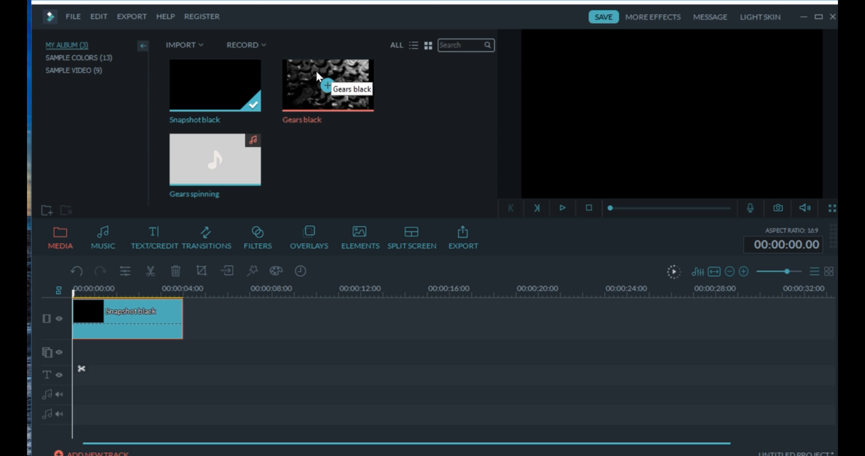
{"action": "left_click_drag", "start_coordinate": [305, 82], "coordinate": [242, 244]}
{"action": "left_click_drag", "start_coordinate": [216, 300], "coordinate": [216, 315]}
{"action": "left_click_drag", "start_coordinate": [183, 160], "coordinate": [185, 335]}
Step: Play the sequence from the start and shift the Gears spinning sound earlier, to begin at 00:00:03.17
{"action": "left_click_drag", "start_coordinate": [184, 294], "coordinate": [74, 292]}
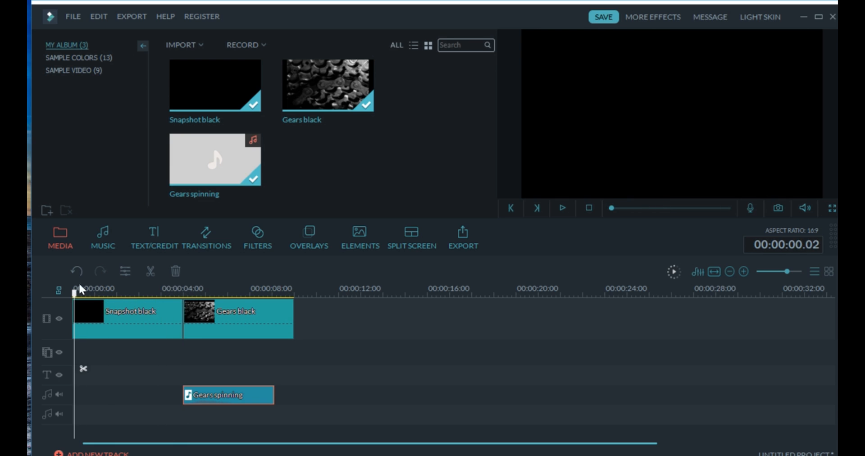
{"action": "left_click", "coordinate": [562, 208]}
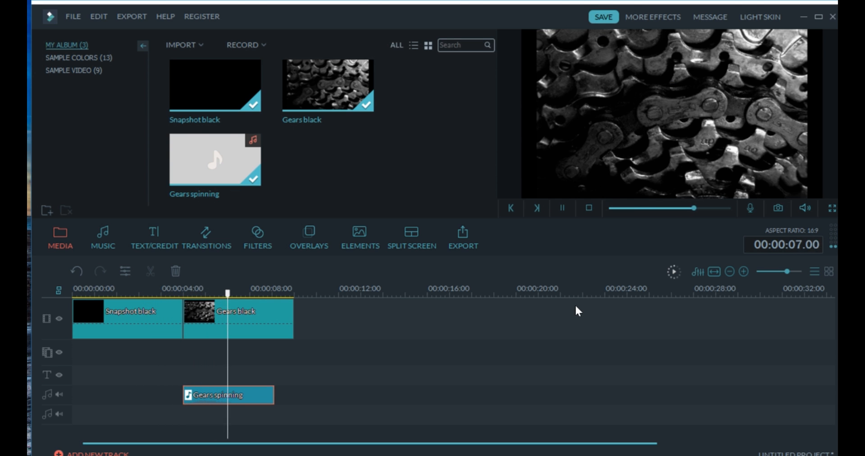
{"action": "left_click", "coordinate": [562, 208]}
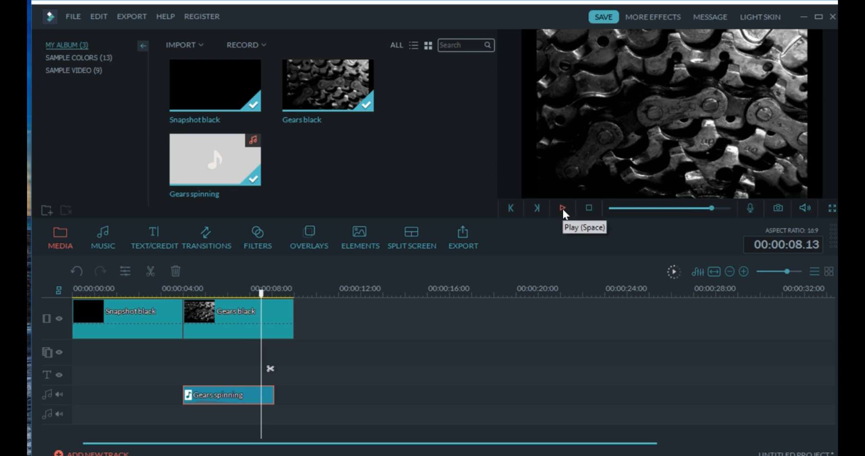
{"action": "left_click_drag", "start_coordinate": [231, 391], "coordinate": [202, 393]}
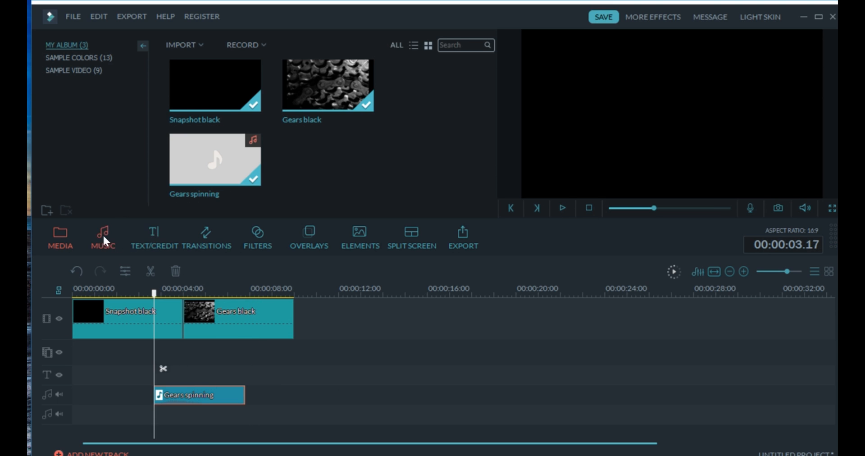
Step: Preview the Up-Down 2 filter and add it to the timeline across the junction of Snapshot black and Gears black
{"action": "left_click", "coordinate": [261, 239]}
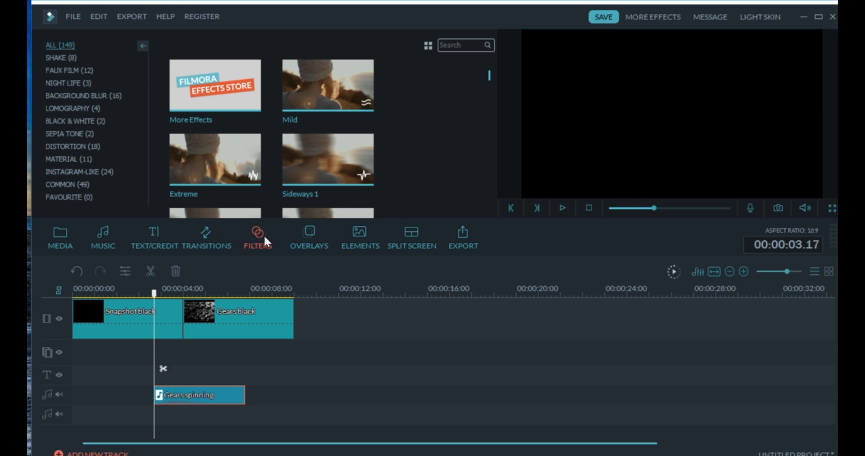
{"action": "left_click_drag", "start_coordinate": [490, 74], "coordinate": [490, 79]}
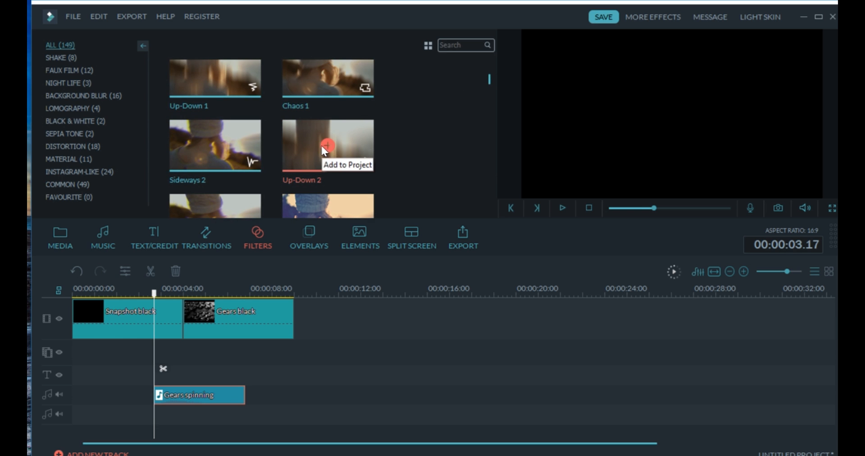
{"action": "left_click", "coordinate": [299, 154]}
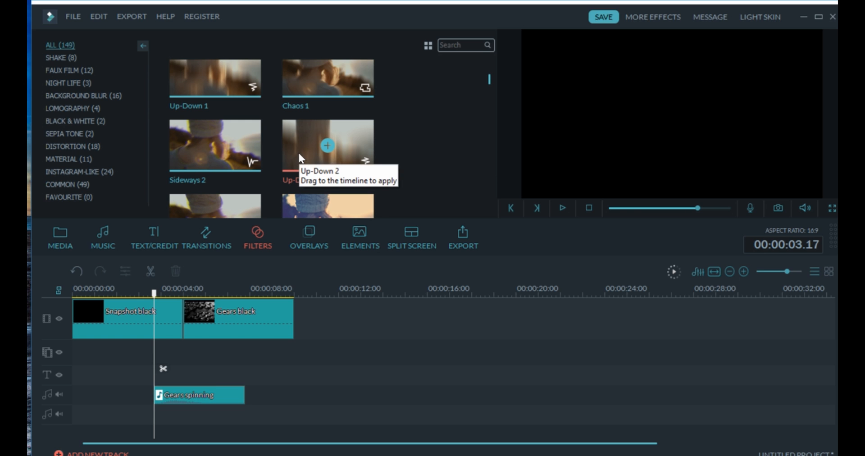
{"action": "double_click", "coordinate": [299, 154]}
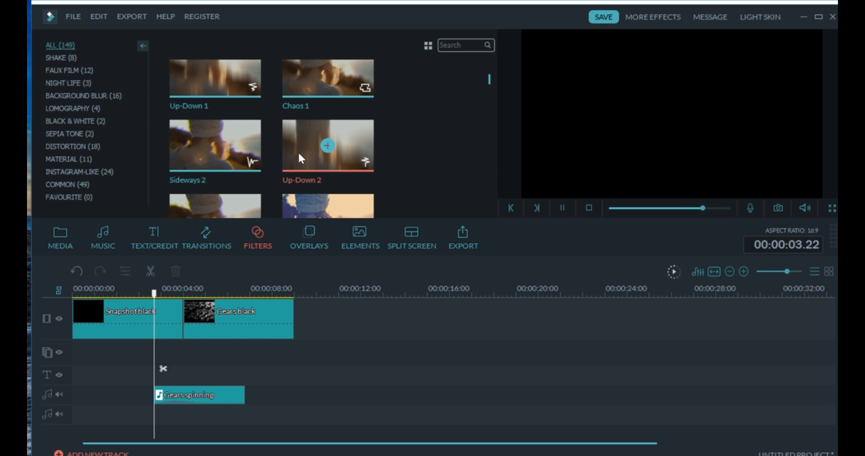
{"action": "left_click_drag", "start_coordinate": [300, 150], "coordinate": [135, 365]}
Step: Play the sequence from the start to check the timing of the Up-Down 2 filter against the gears image and sound
{"action": "left_click_drag", "start_coordinate": [135, 294], "coordinate": [38, 301]}
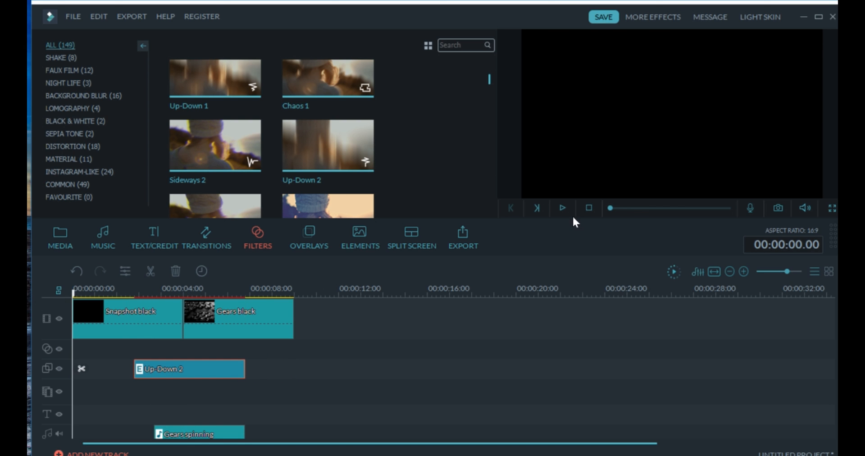
{"action": "left_click", "coordinate": [563, 208]}
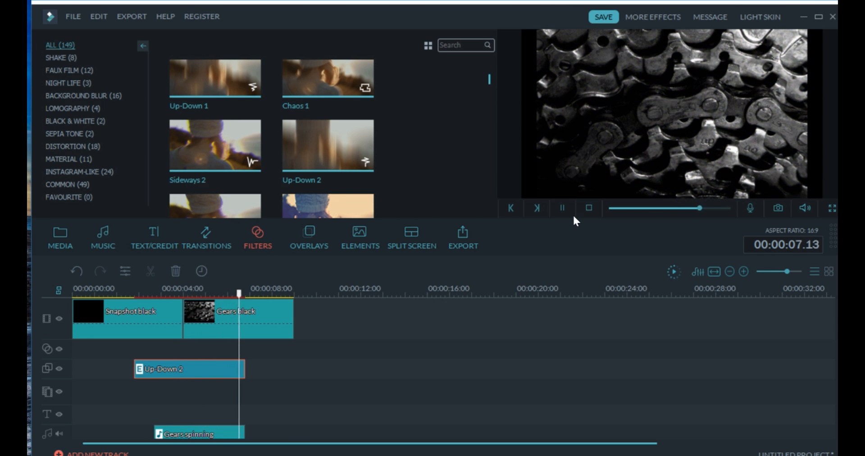
{"action": "left_click", "coordinate": [563, 207]}
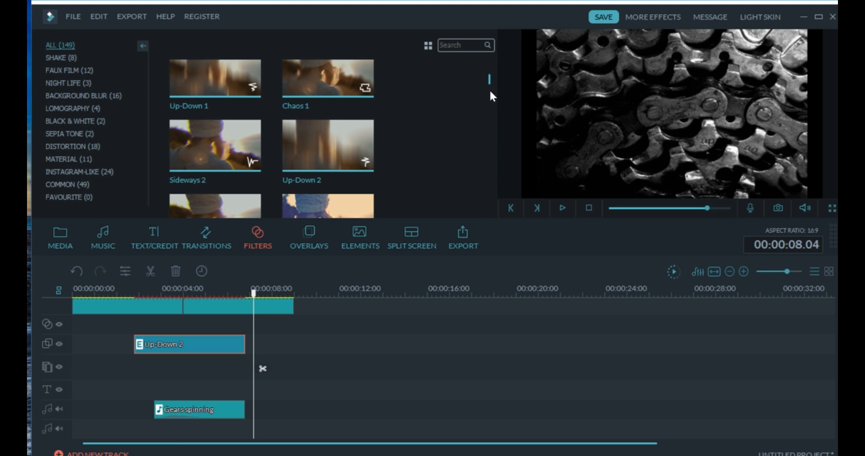
{"action": "mouse_move", "coordinate": [488, 80]}
{"action": "left_mouse_down"}
{"action": "mouse_move", "coordinate": [486, 91]}
{"action": "mouse_move", "coordinate": [490, 83]}
{"action": "left_mouse_up"}
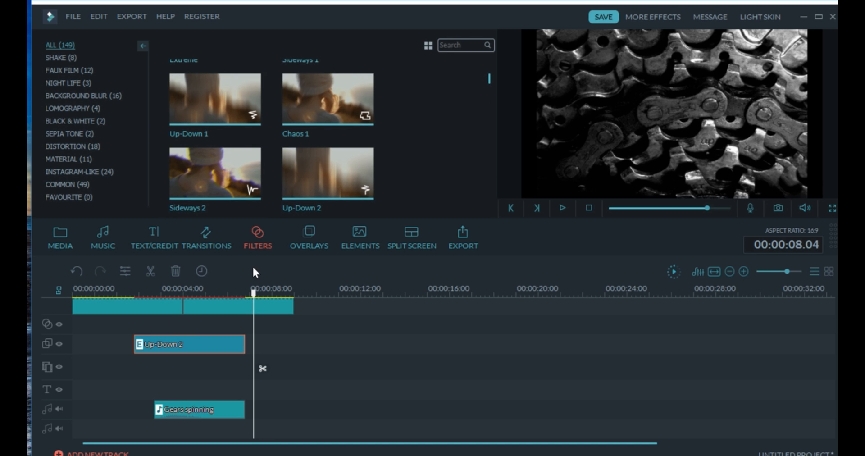
{"action": "left_click_drag", "start_coordinate": [253, 298], "coordinate": [50, 279]}
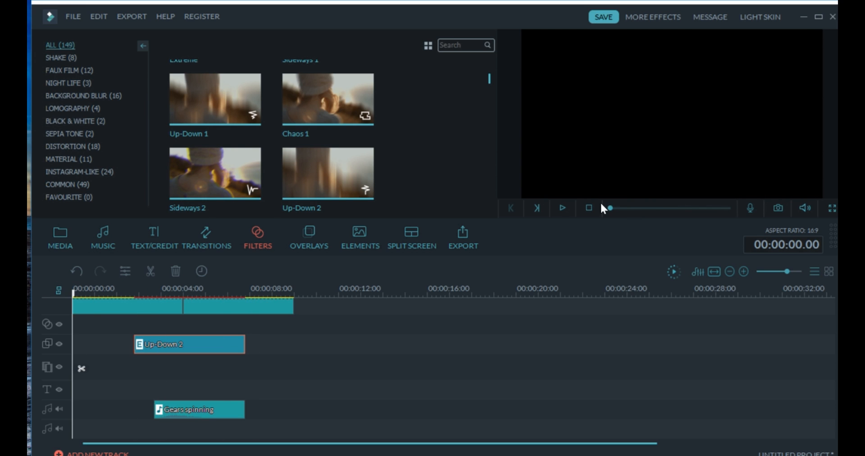
{"action": "left_click", "coordinate": [560, 207]}
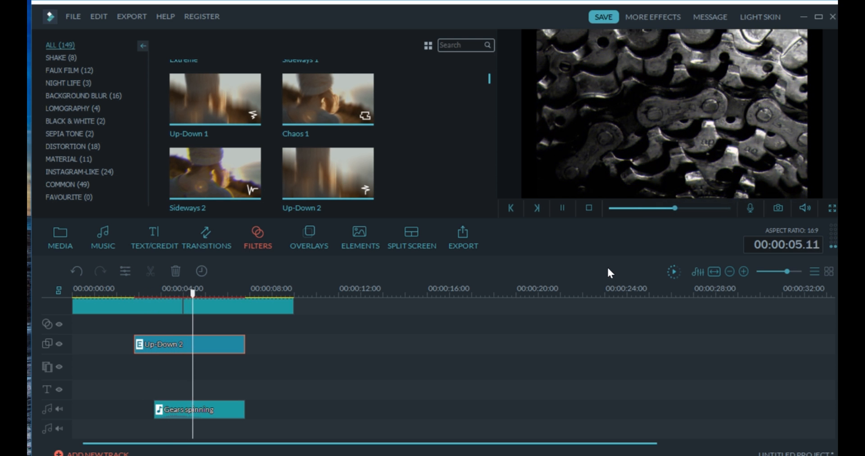
{"action": "left_click", "coordinate": [562, 208]}
Step: Shift the Up-Down 2 filter and the Gears spinning sound so both start at 00:00:04.16, and play the result
{"action": "left_click_drag", "start_coordinate": [193, 347], "coordinate": [207, 350]}
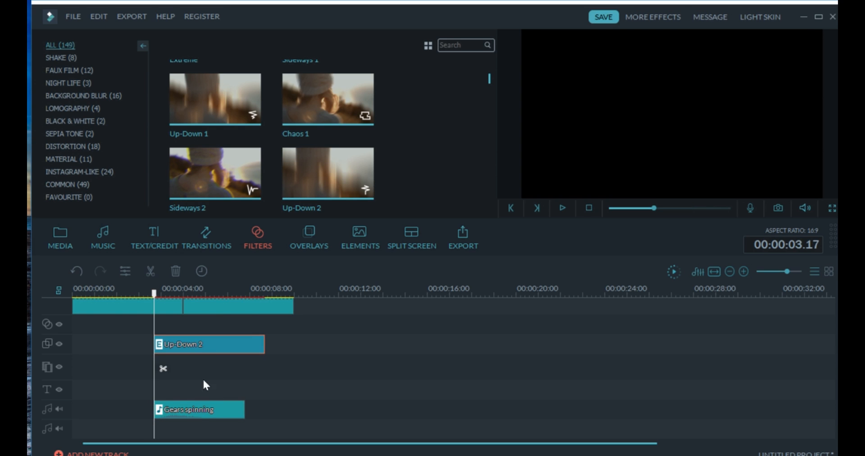
{"action": "left_click_drag", "start_coordinate": [199, 410], "coordinate": [212, 410]}
{"action": "left_click_drag", "start_coordinate": [207, 347], "coordinate": [235, 351]}
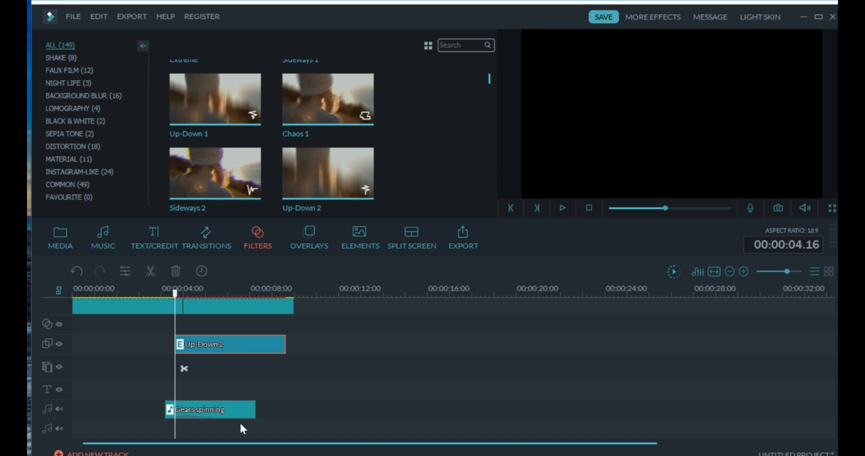
{"action": "left_click_drag", "start_coordinate": [234, 413], "coordinate": [246, 409]}
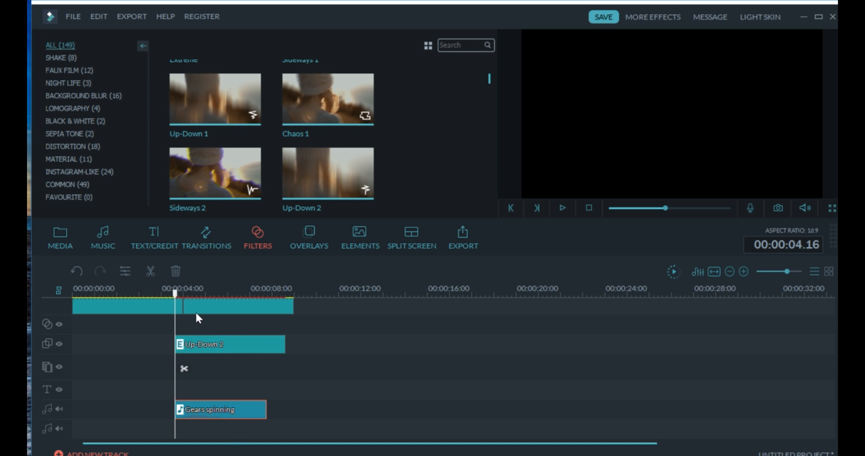
{"action": "left_click", "coordinate": [562, 209]}
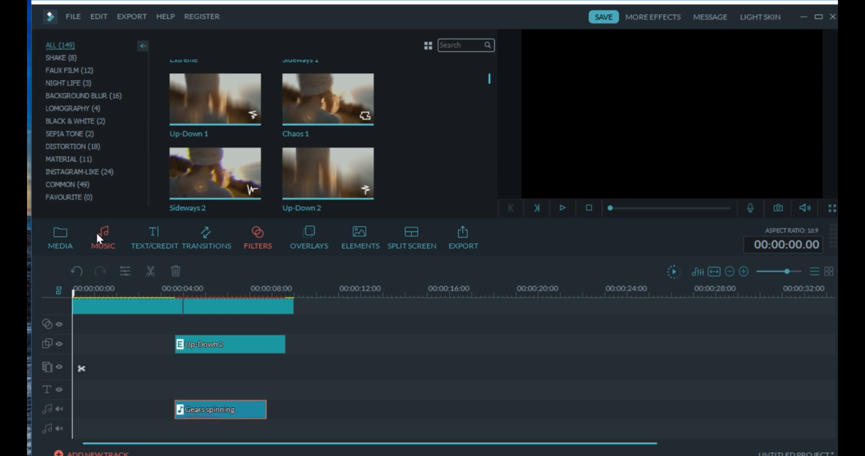
Step: Add the custom title "for air logo" to the text track, aligned with the start of the Up-Down 2 filter
{"action": "left_click", "coordinate": [152, 239]}
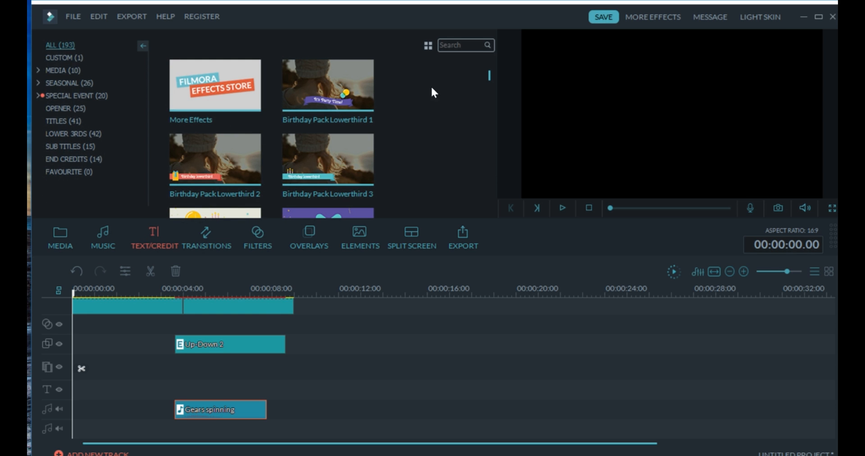
{"action": "scroll", "coordinate": [439, 103], "scroll_direction": "down", "scroll_amount": 10}
{"action": "scroll", "coordinate": [440, 103], "scroll_direction": "down", "scroll_amount": 8}
{"action": "scroll", "coordinate": [441, 104], "scroll_direction": "down", "scroll_amount": 8}
{"action": "scroll", "coordinate": [442, 112], "scroll_direction": "down", "scroll_amount": 8}
{"action": "scroll", "coordinate": [442, 108], "scroll_direction": "down", "scroll_amount": 8}
{"action": "scroll", "coordinate": [442, 110], "scroll_direction": "down", "scroll_amount": 4}
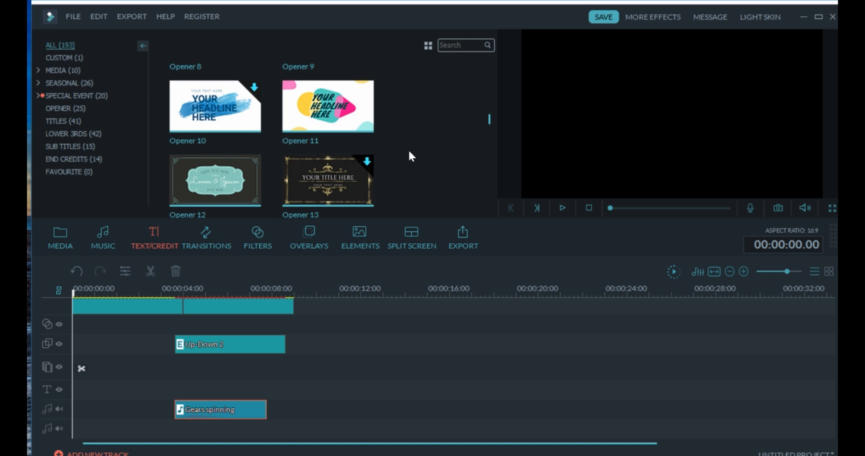
{"action": "scroll", "coordinate": [408, 150], "scroll_direction": "down", "scroll_amount": 2}
{"action": "left_click", "coordinate": [72, 59]}
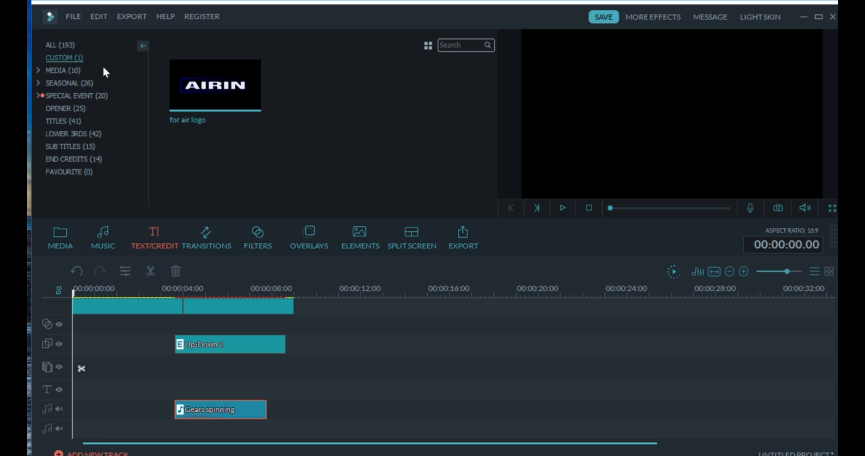
{"action": "left_click_drag", "start_coordinate": [228, 99], "coordinate": [171, 370]}
Step: Play the intro from the start and shift the "for air logo" title slightly later than the start of the Up-Down 2 filter
{"action": "left_click_drag", "start_coordinate": [182, 294], "coordinate": [30, 303]}
{"action": "left_click", "coordinate": [561, 209]}
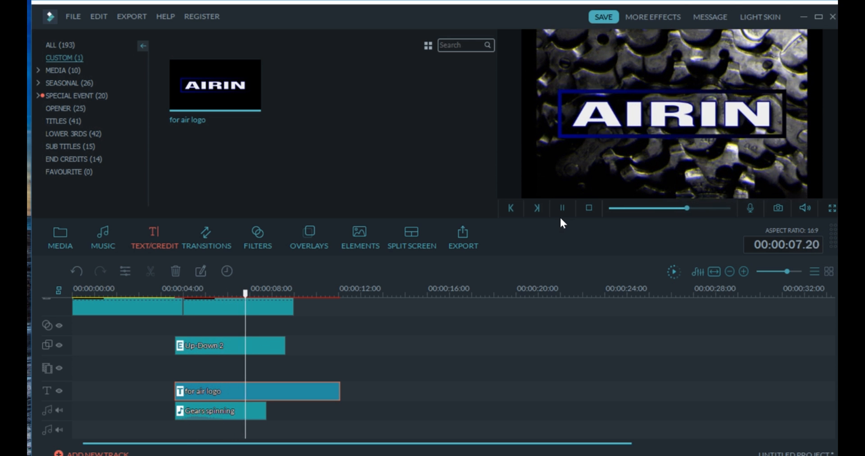
{"action": "left_click", "coordinate": [564, 209]}
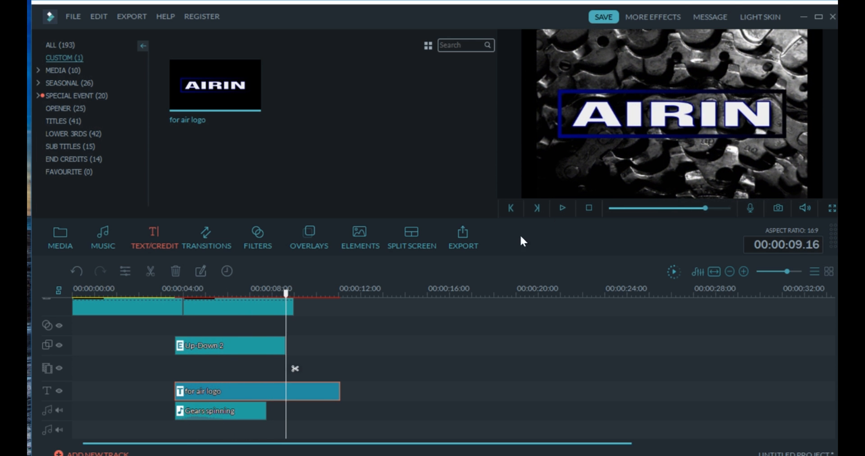
{"action": "left_click_drag", "start_coordinate": [230, 390], "coordinate": [247, 388]}
Step: Replay the intro, split the "for air logo" title at 00:00:10.10, and delete the part after the cut
{"action": "left_click_drag", "start_coordinate": [194, 304], "coordinate": [83, 306]}
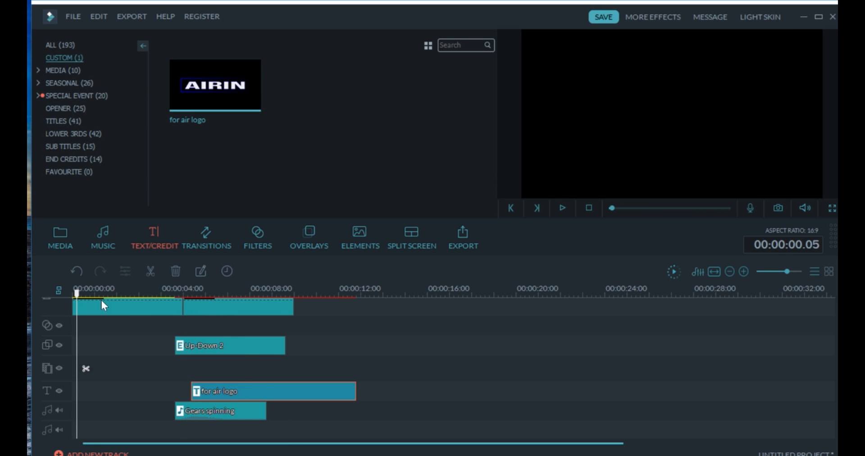
{"action": "left_click", "coordinate": [564, 207]}
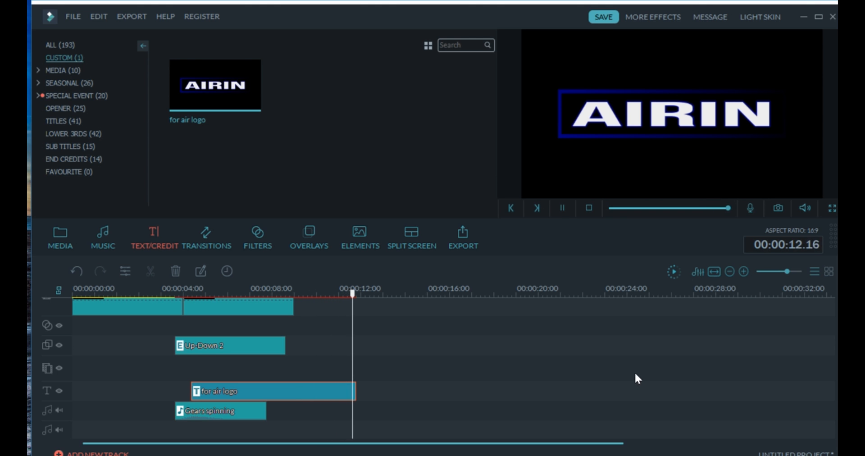
{"action": "left_click", "coordinate": [562, 208]}
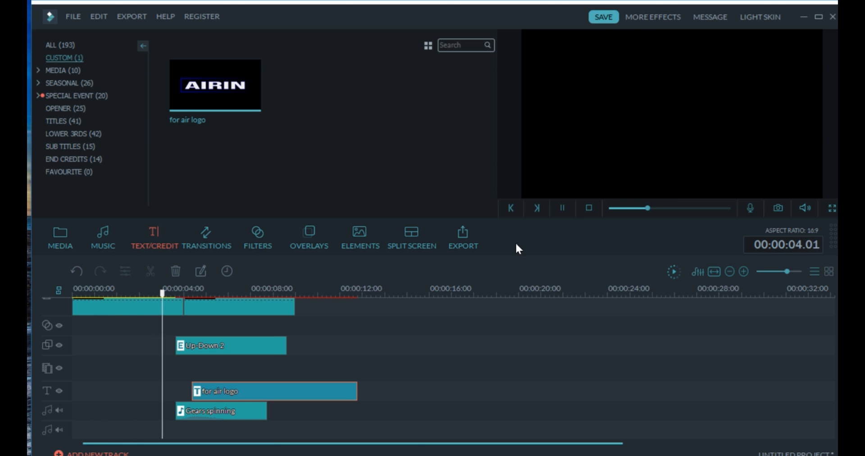
{"action": "left_click", "coordinate": [563, 209]}
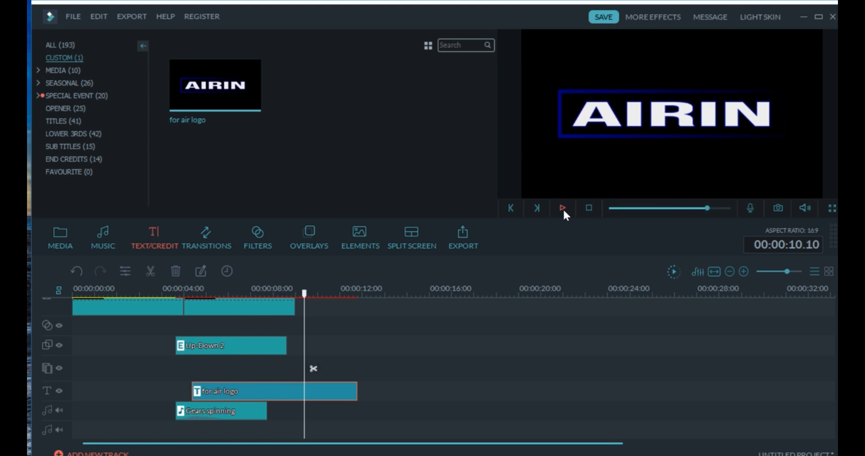
{"action": "left_click", "coordinate": [151, 273]}
{"action": "right_click", "coordinate": [322, 389]}
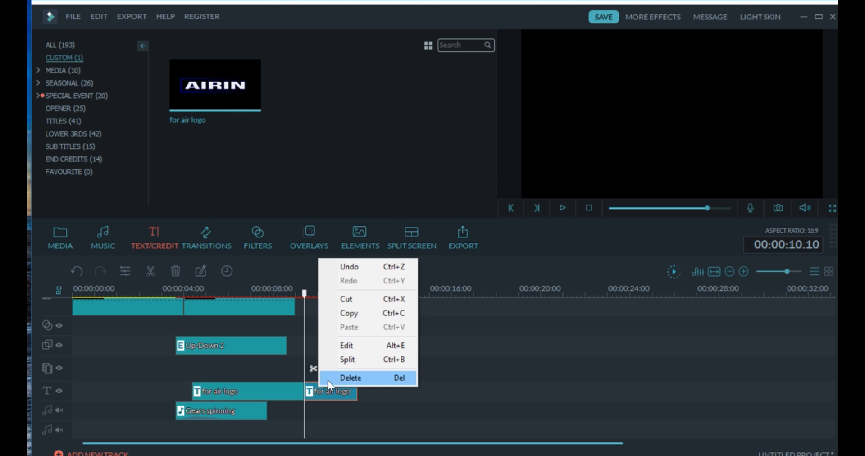
{"action": "left_click", "coordinate": [358, 377]}
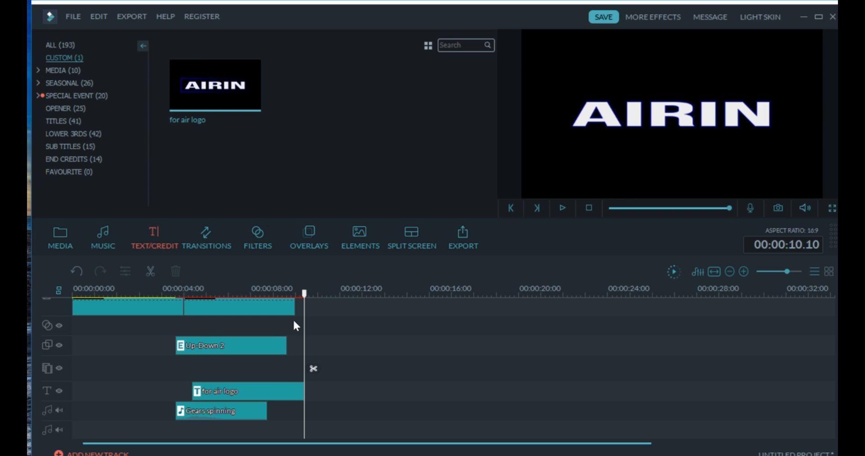
Step: Capture a snapshot of the logo on black at 00:00:10.03 to the media library
{"action": "left_click_drag", "start_coordinate": [305, 296], "coordinate": [301, 298]}
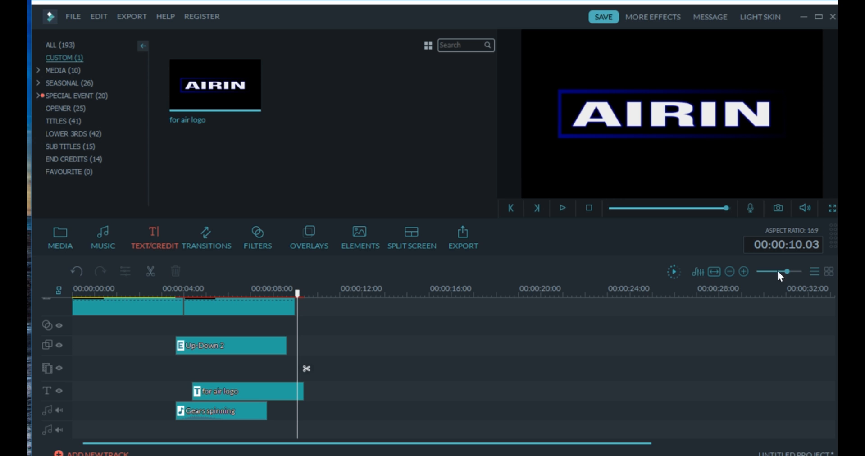
{"action": "left_click", "coordinate": [778, 208]}
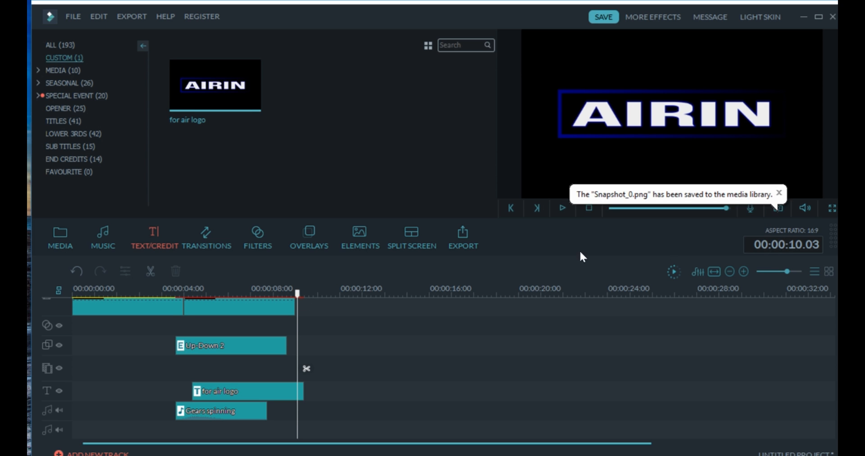
Step: Import the Snapshot_0 image from the Snapshot folder into the media library
{"action": "left_click", "coordinate": [73, 16]}
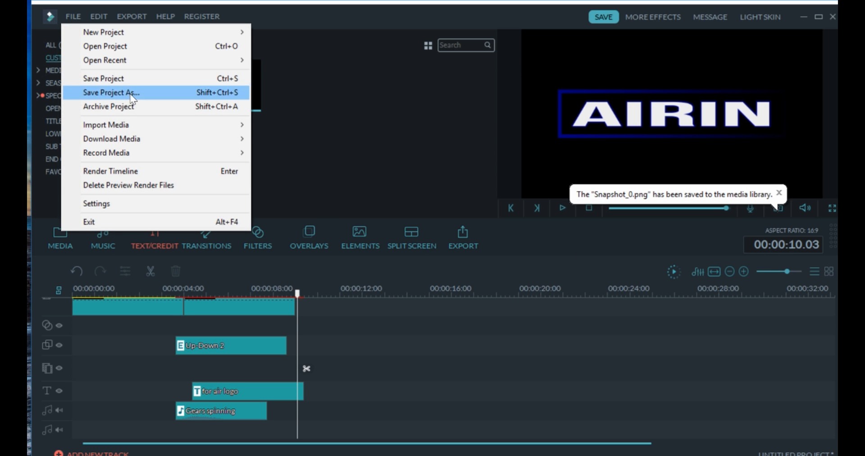
{"action": "mouse_move", "coordinate": [122, 141]}
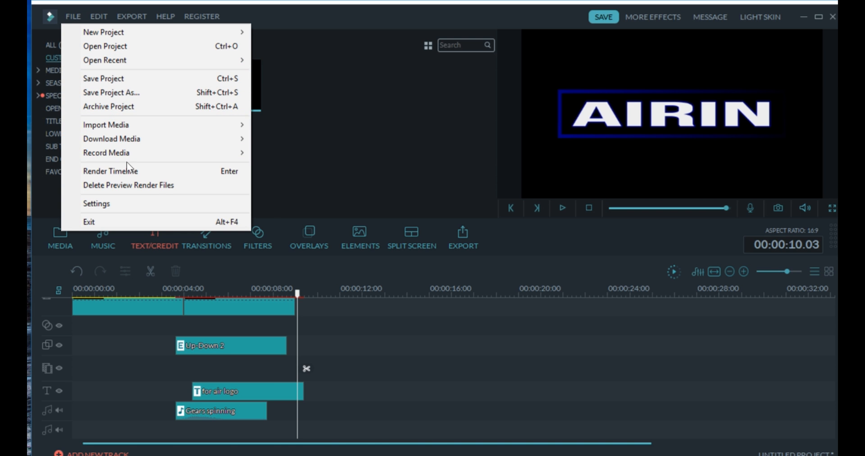
{"action": "mouse_move", "coordinate": [108, 125]}
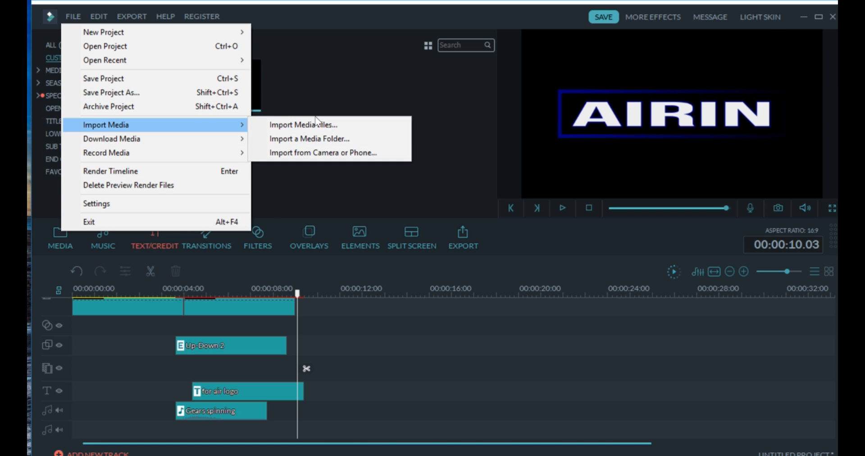
{"action": "left_click", "coordinate": [316, 120]}
{"action": "scroll", "coordinate": [581, 180], "scroll_direction": "down", "scroll_amount": 2}
{"action": "scroll", "coordinate": [586, 140], "scroll_direction": "up", "scroll_amount": 2}
{"action": "double_click", "coordinate": [579, 108]}
{"action": "double_click", "coordinate": [572, 84]}
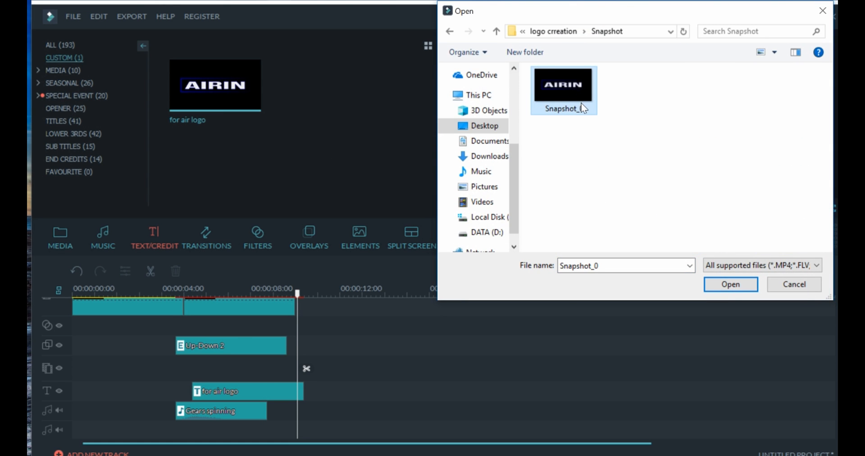
{"action": "left_click", "coordinate": [735, 288]}
Step: Append Snapshot_0 to the video track after the Gears black clip and play the intro from the start
{"action": "left_click_drag", "start_coordinate": [326, 166], "coordinate": [323, 330]}
{"action": "left_click_drag", "start_coordinate": [297, 301], "coordinate": [51, 300]}
{"action": "left_click", "coordinate": [559, 210]}
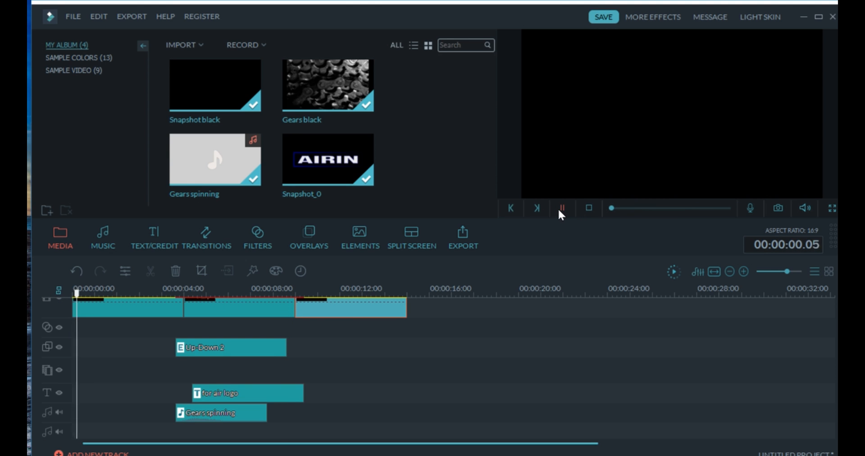
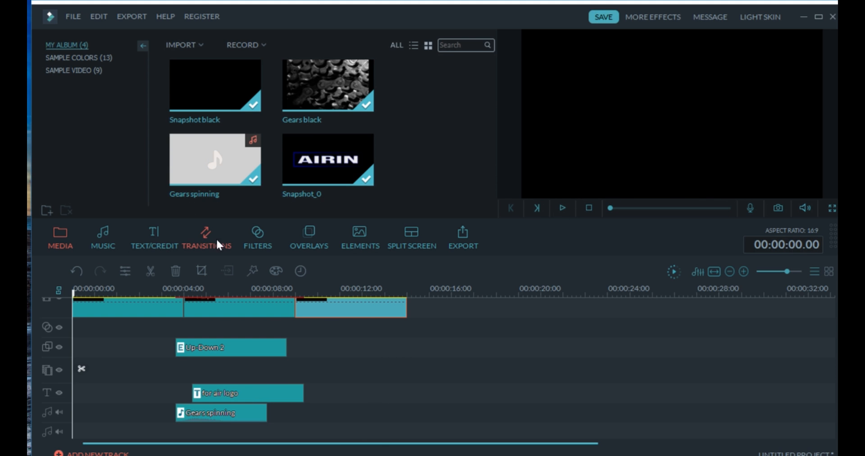
Step: Insert the Snapshot black image into the Snapshot_0 clip at 00:00:11.12 and remove the rest of Snapshot_0 after it
{"action": "scroll", "coordinate": [357, 318], "scroll_direction": "up", "scroll_amount": 1}
{"action": "scroll", "coordinate": [411, 351], "scroll_direction": "down", "scroll_amount": 1}
{"action": "scroll", "coordinate": [358, 315], "scroll_direction": "up", "scroll_amount": 1}
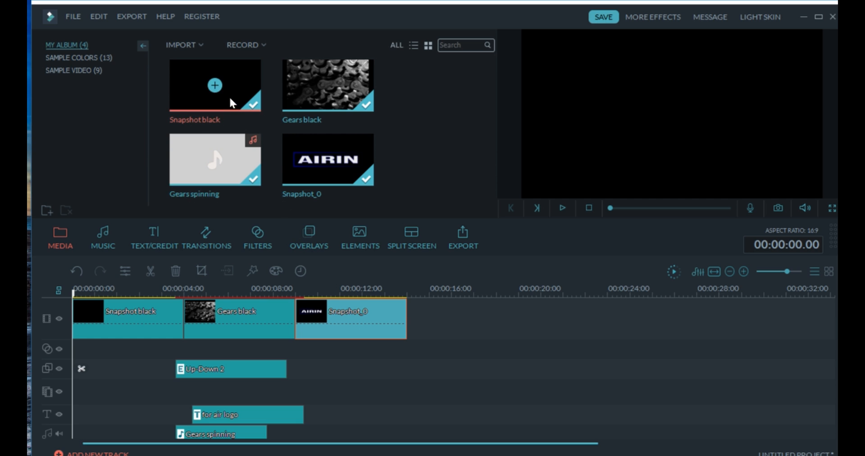
{"action": "left_click_drag", "start_coordinate": [186, 80], "coordinate": [328, 317]}
{"action": "left_click", "coordinate": [386, 323]}
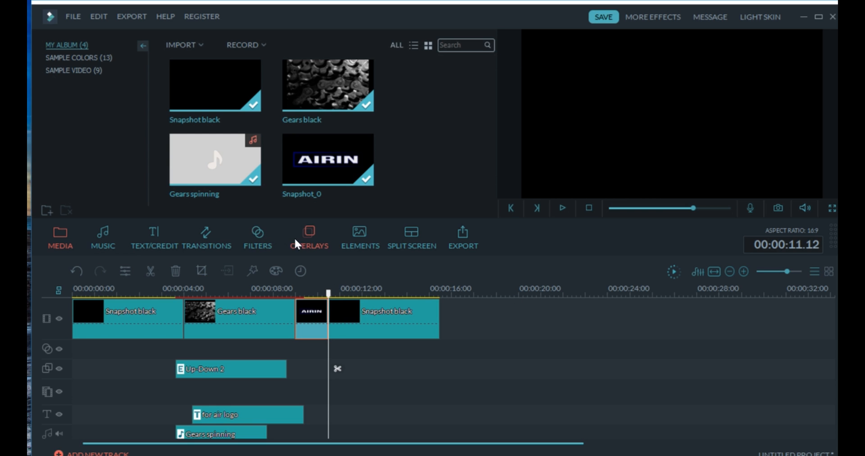
Step: Add the ColourDistance transition between Snapshot_0 and the final Snapshot black clip, and play the intro from the start
{"action": "left_click", "coordinate": [199, 226]}
{"action": "left_click_drag", "start_coordinate": [342, 131], "coordinate": [73, 291]}
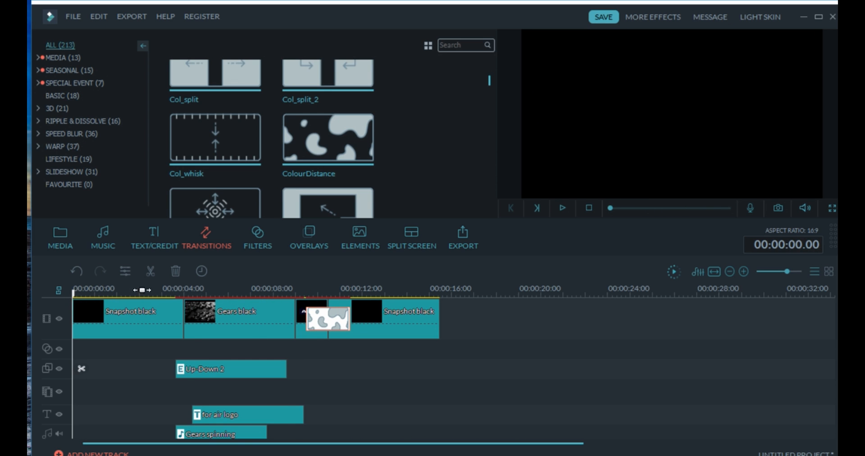
{"action": "left_click", "coordinate": [563, 208]}
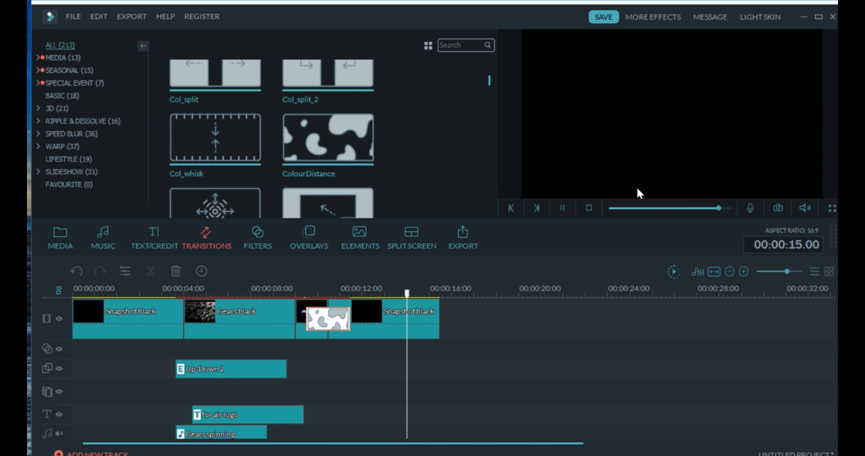
{"action": "left_click", "coordinate": [562, 209]}
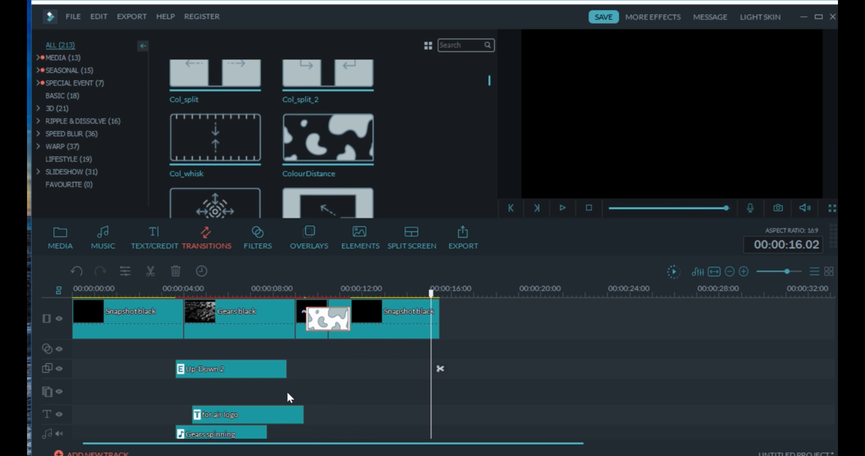
Step: Delete the "for air logo" title from the text track and list all title presets
{"action": "right_click", "coordinate": [260, 415]}
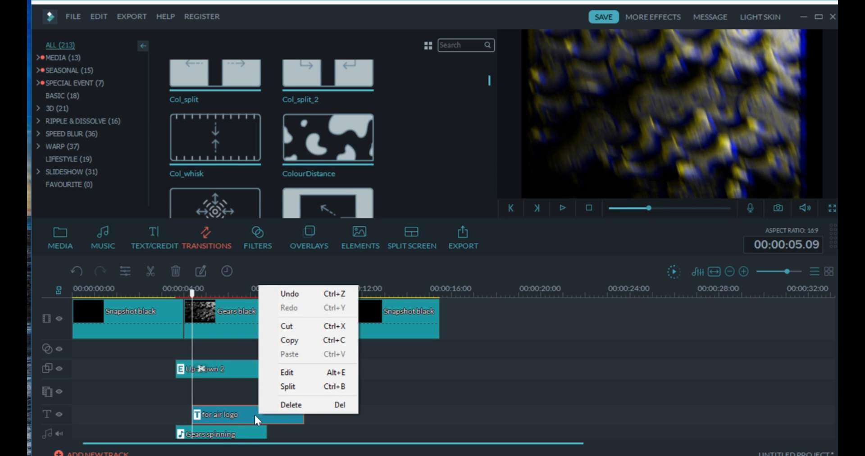
{"action": "left_click", "coordinate": [320, 410]}
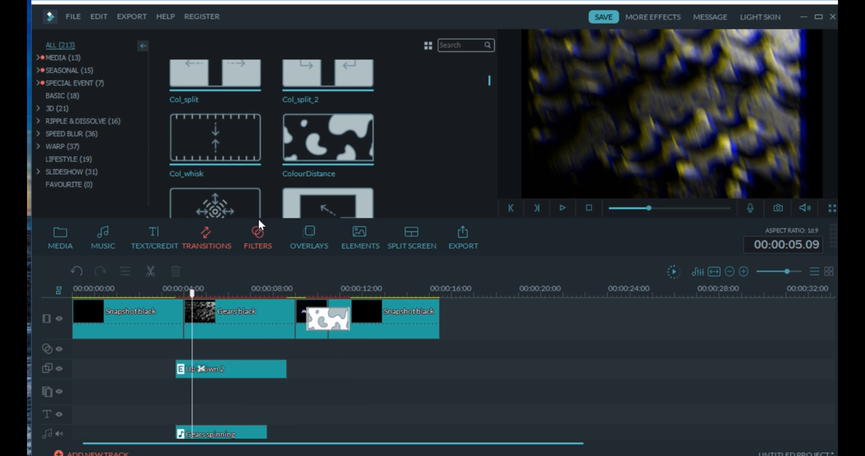
{"action": "left_click", "coordinate": [152, 242]}
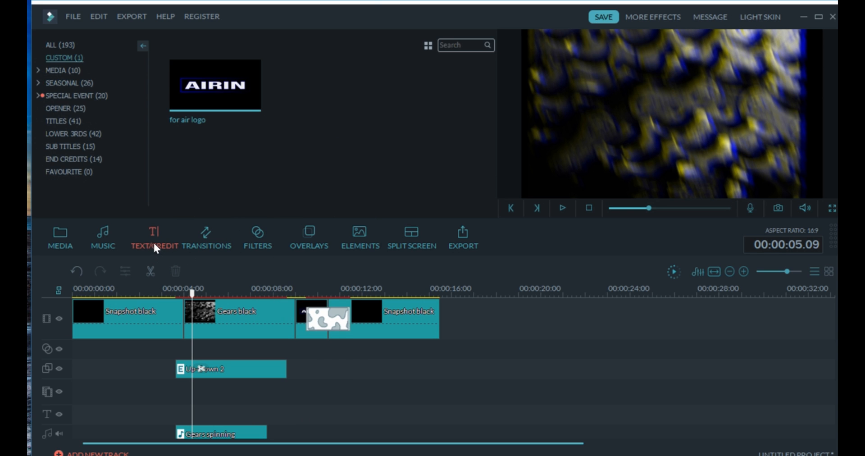
{"action": "left_click", "coordinate": [60, 45]}
Step: Try adding the Opener 2 preset to the text track at the start of the Gears black clip
{"action": "scroll", "coordinate": [256, 103], "scroll_direction": "down", "scroll_amount": 5}
{"action": "scroll", "coordinate": [282, 142], "scroll_direction": "down", "scroll_amount": 2}
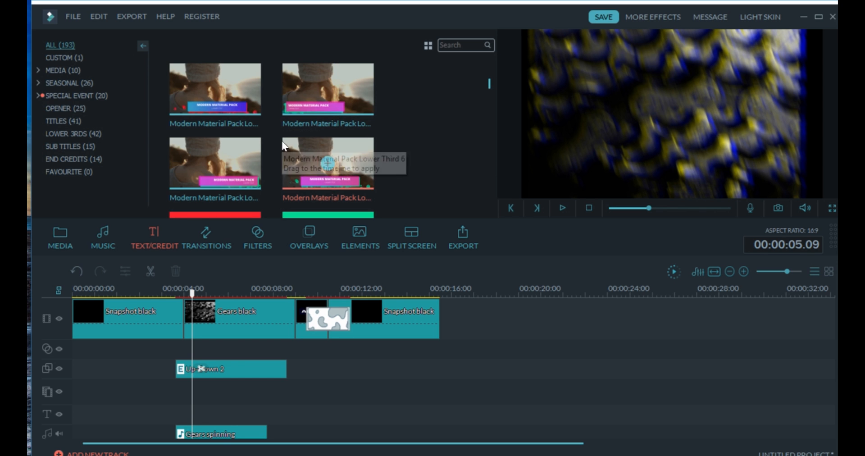
{"action": "scroll", "coordinate": [282, 143], "scroll_direction": "down", "scroll_amount": 2}
{"action": "scroll", "coordinate": [283, 146], "scroll_direction": "down", "scroll_amount": 2}
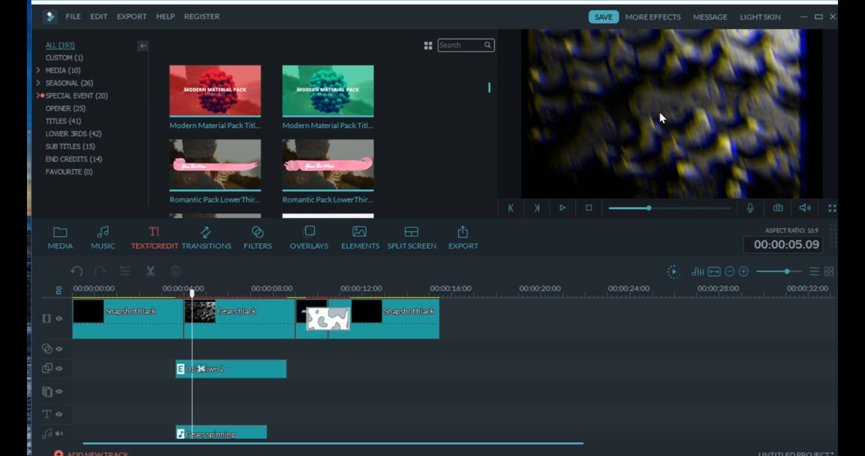
{"action": "scroll", "coordinate": [324, 130], "scroll_direction": "down", "scroll_amount": 2}
{"action": "scroll", "coordinate": [327, 135], "scroll_direction": "down", "scroll_amount": 2}
{"action": "scroll", "coordinate": [325, 132], "scroll_direction": "down", "scroll_amount": 8}
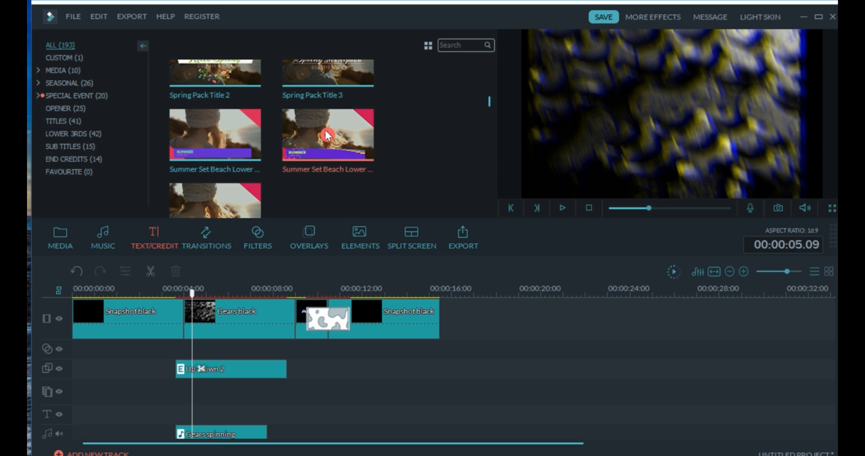
{"action": "scroll", "coordinate": [325, 126], "scroll_direction": "down", "scroll_amount": 4}
{"action": "scroll", "coordinate": [325, 127], "scroll_direction": "up", "scroll_amount": 1}
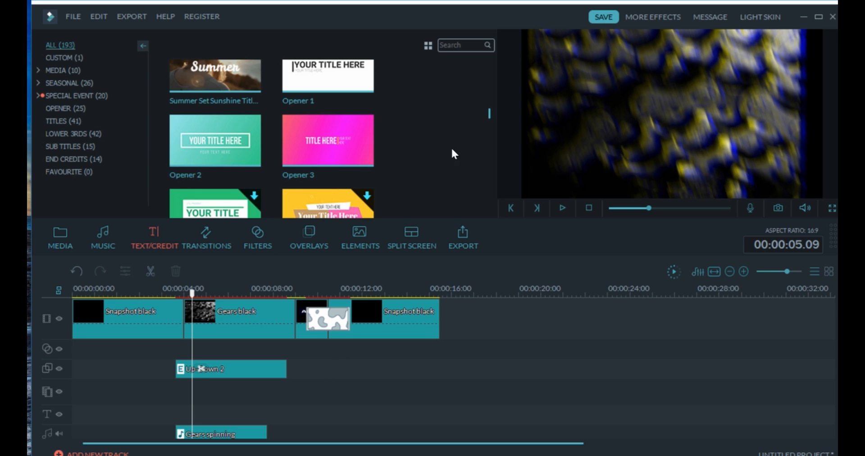
{"action": "left_click", "coordinate": [239, 150]}
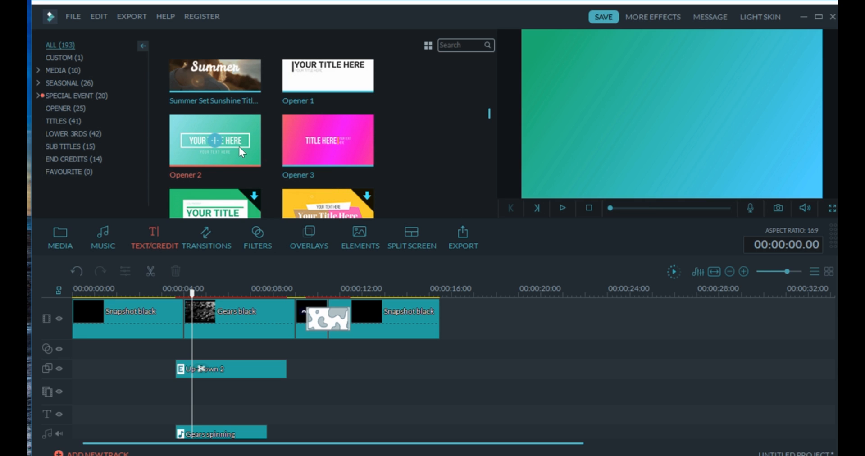
{"action": "left_click_drag", "start_coordinate": [238, 146], "coordinate": [194, 397]}
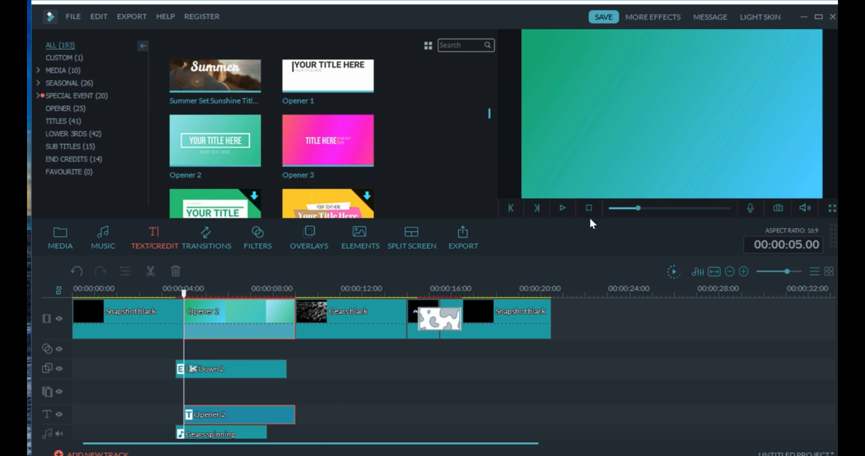
Step: Play the intro from 00:00:01.24 to check the Opener 2 title, and undo adding it
{"action": "left_click_drag", "start_coordinate": [184, 294], "coordinate": [115, 294]}
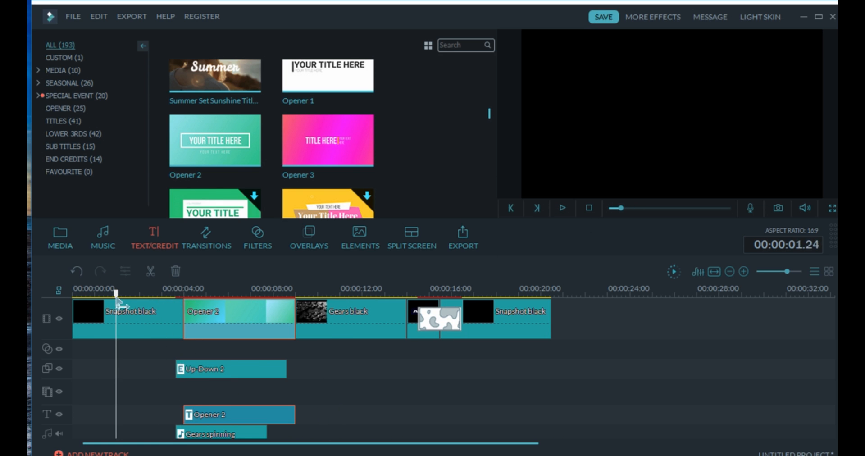
{"action": "left_click", "coordinate": [563, 208]}
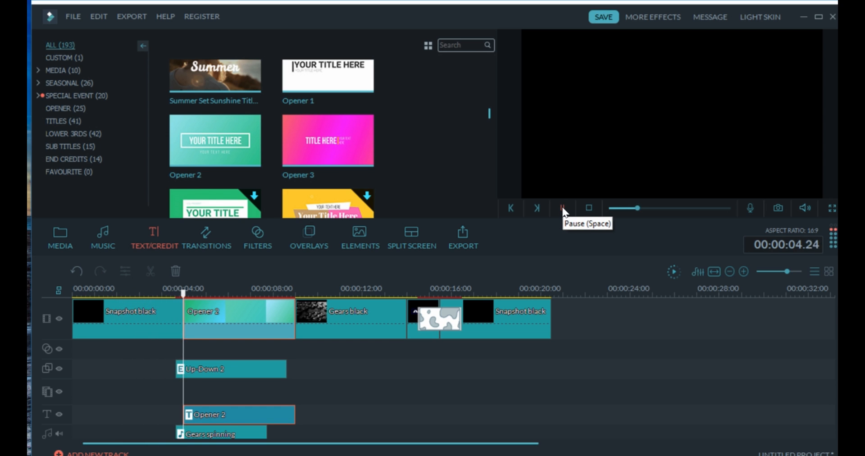
{"action": "left_click", "coordinate": [562, 208]}
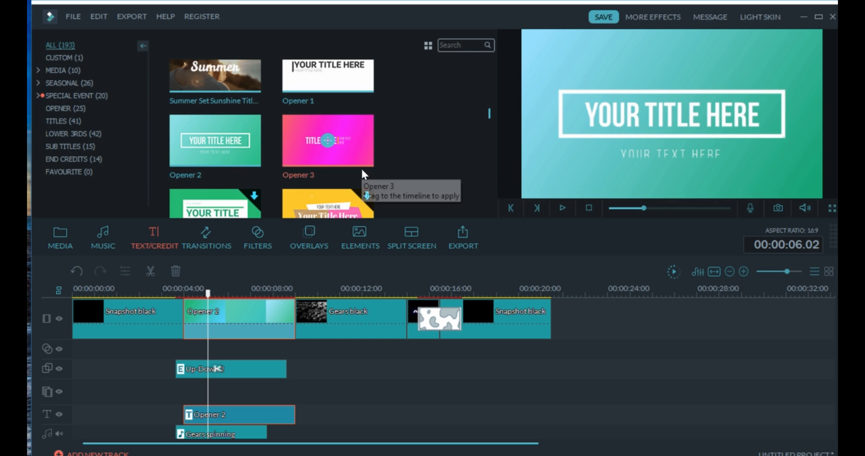
{"action": "key", "text": "Delete"}
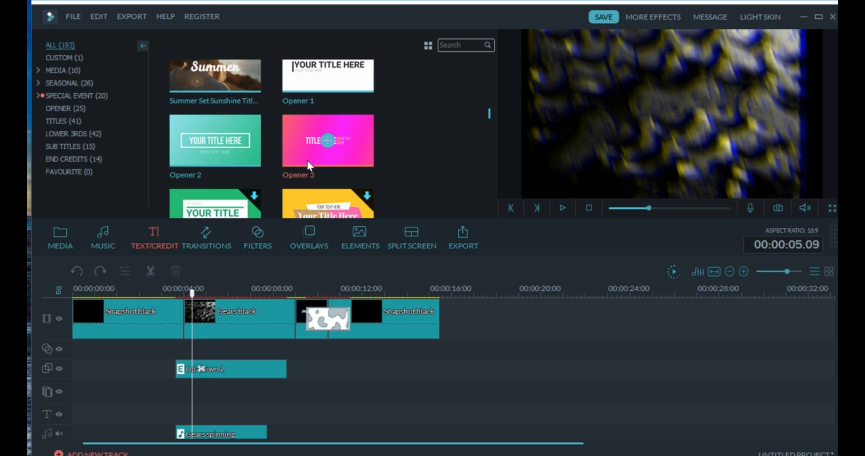
Step: Browse the Opener and Title presets in the title library for a replacement for the removed logo title
{"action": "scroll", "coordinate": [393, 126], "scroll_direction": "down", "scroll_amount": 10}
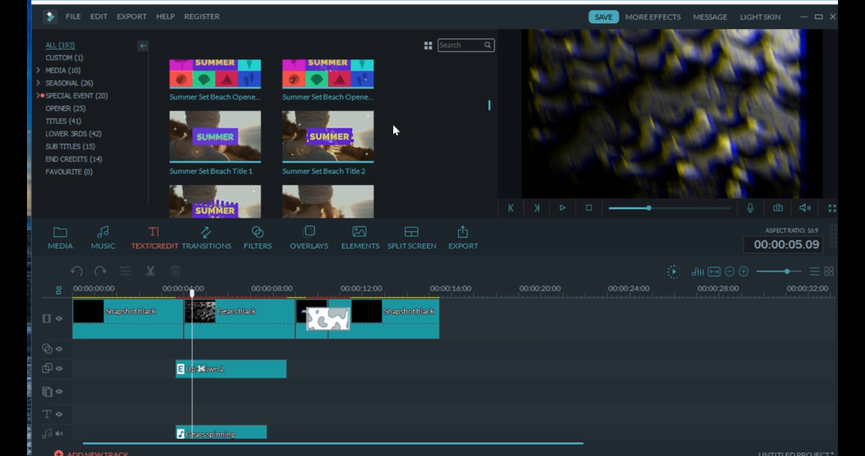
{"action": "scroll", "coordinate": [392, 130], "scroll_direction": "up", "scroll_amount": 10}
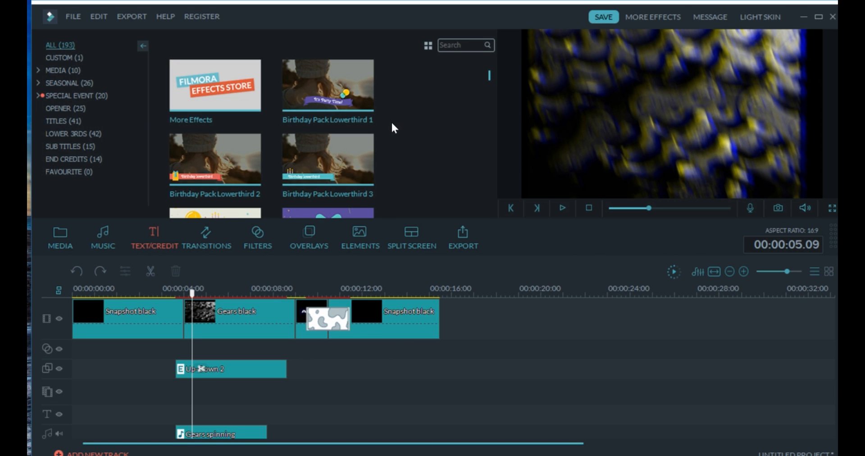
{"action": "scroll", "coordinate": [391, 122], "scroll_direction": "down", "scroll_amount": 10}
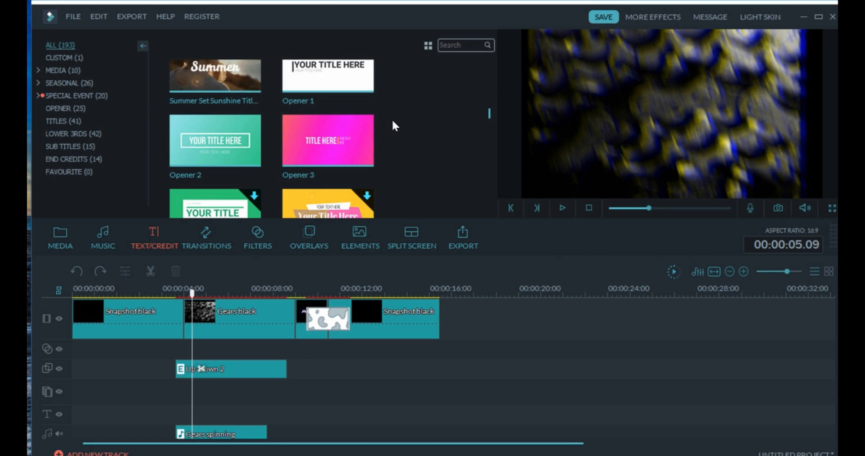
{"action": "scroll", "coordinate": [392, 120], "scroll_direction": "down", "scroll_amount": 10}
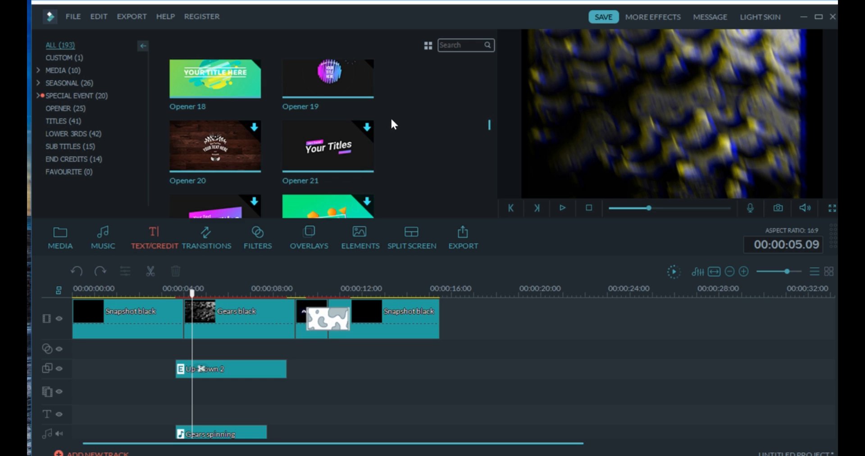
{"action": "scroll", "coordinate": [391, 119], "scroll_direction": "down", "scroll_amount": 2}
{"action": "scroll", "coordinate": [391, 119], "scroll_direction": "up", "scroll_amount": 2}
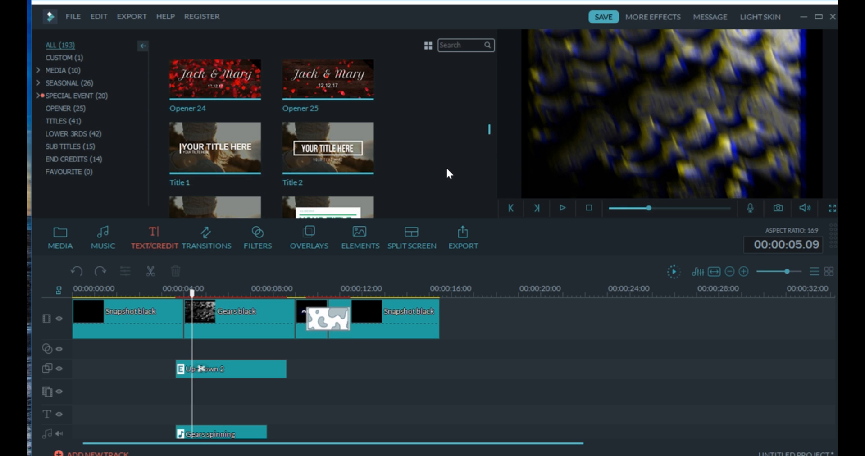
{"action": "scroll", "coordinate": [467, 168], "scroll_direction": "up", "scroll_amount": 2}
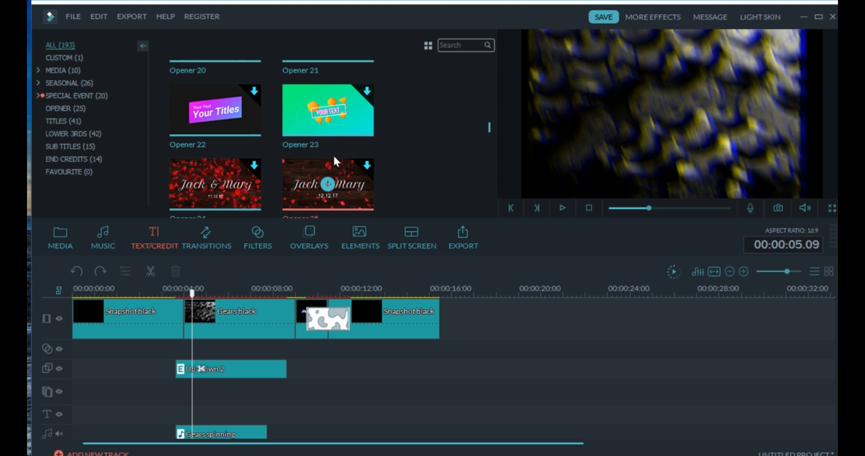
{"action": "scroll", "coordinate": [386, 128], "scroll_direction": "up", "scroll_amount": 3}
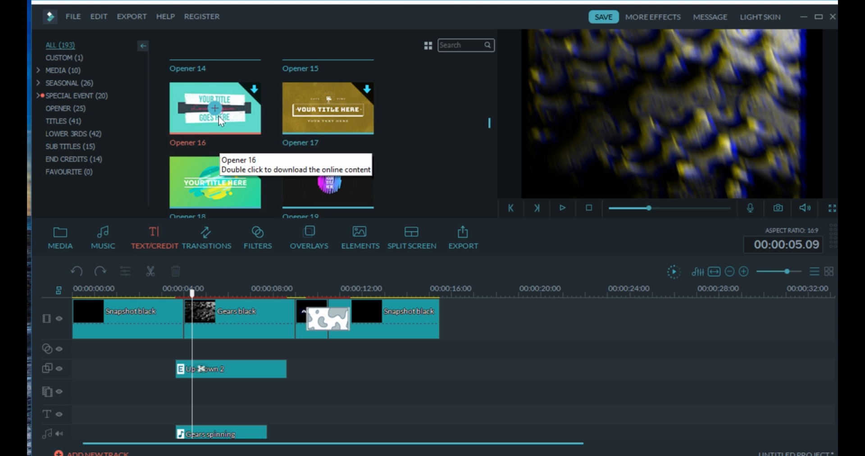
{"action": "scroll", "coordinate": [405, 152], "scroll_direction": "up", "scroll_amount": 2}
{"action": "scroll", "coordinate": [406, 153], "scroll_direction": "up", "scroll_amount": 2}
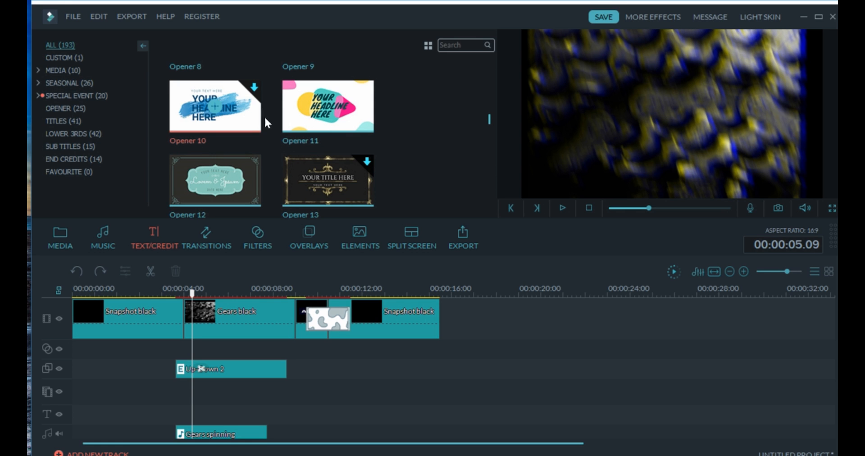
{"action": "left_click", "coordinate": [215, 104]}
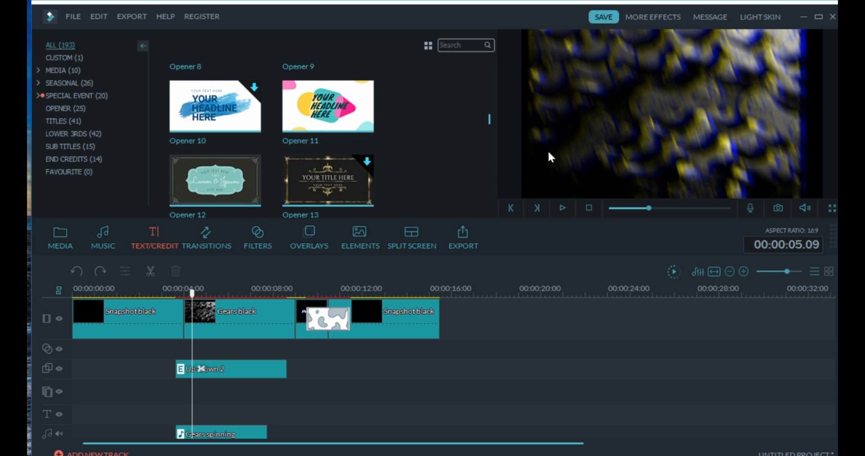
{"action": "scroll", "coordinate": [453, 146], "scroll_direction": "down", "scroll_amount": 6}
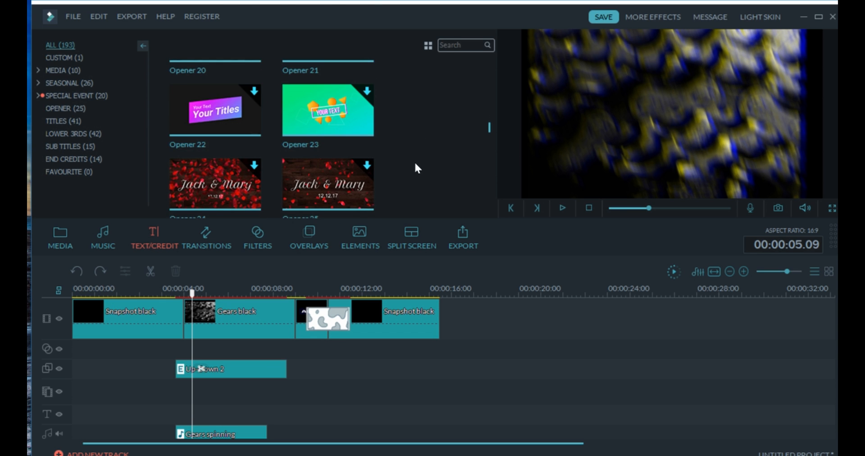
{"action": "scroll", "coordinate": [415, 163], "scroll_direction": "down", "scroll_amount": 2}
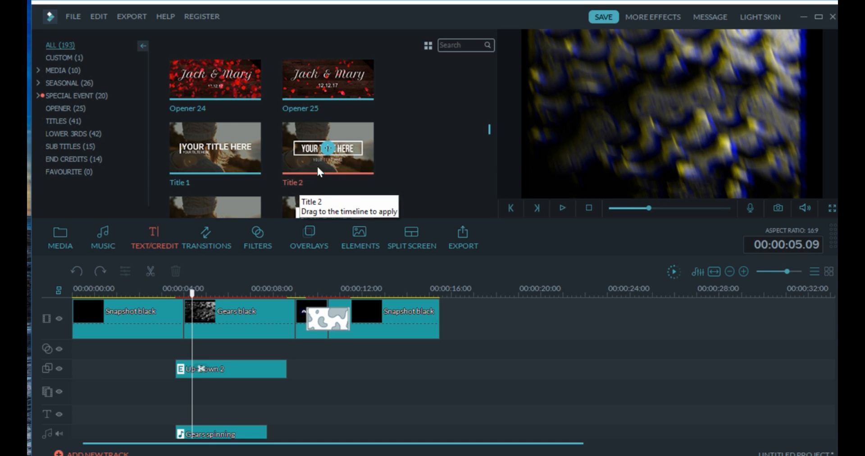
Step: Add the Title 2 preset to the text track over the Gears black clip and preview the intro from 00:00:04.15
{"action": "left_click_drag", "start_coordinate": [371, 153], "coordinate": [194, 402]}
{"action": "left_click_drag", "start_coordinate": [193, 298], "coordinate": [175, 298]}
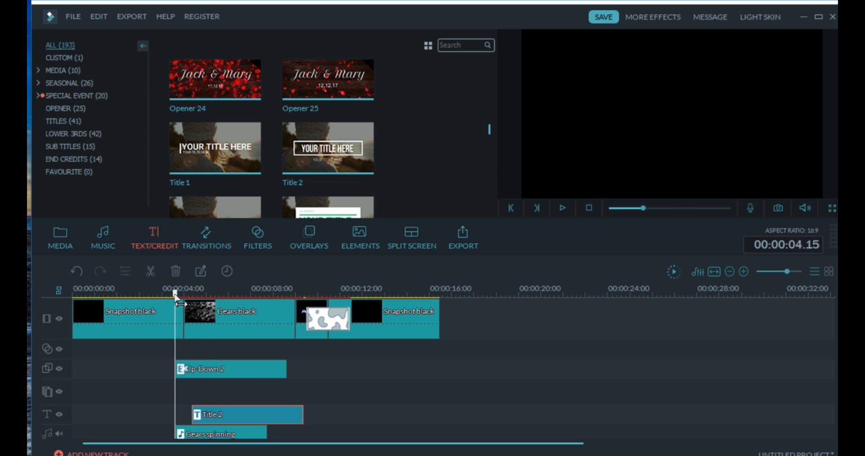
{"action": "left_click", "coordinate": [563, 209]}
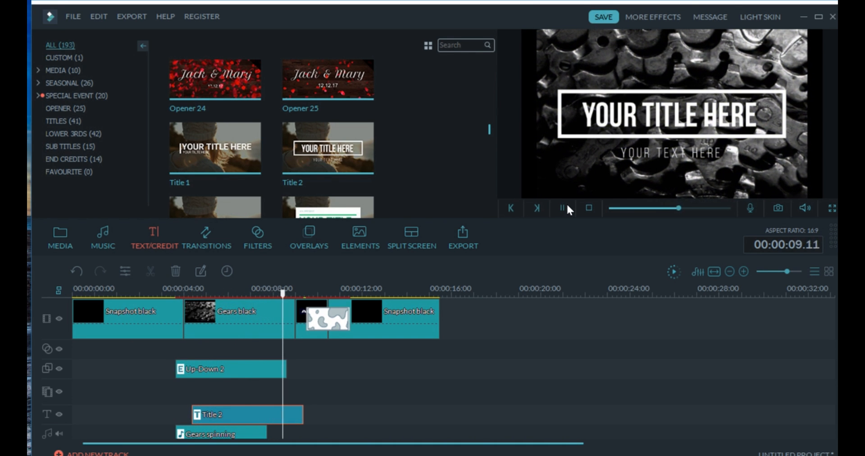
{"action": "left_click", "coordinate": [562, 207]}
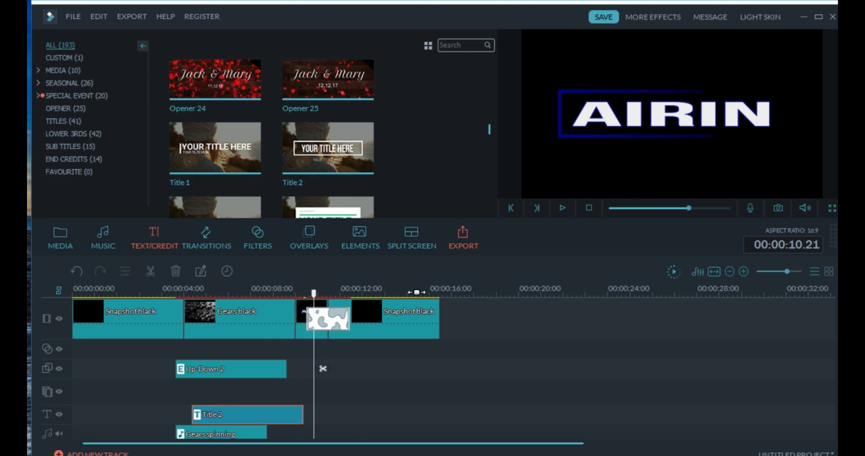
Step: Open the Title 2 clip for advanced text editing and try "we game here" as its subtitle
{"action": "double_click", "coordinate": [260, 413]}
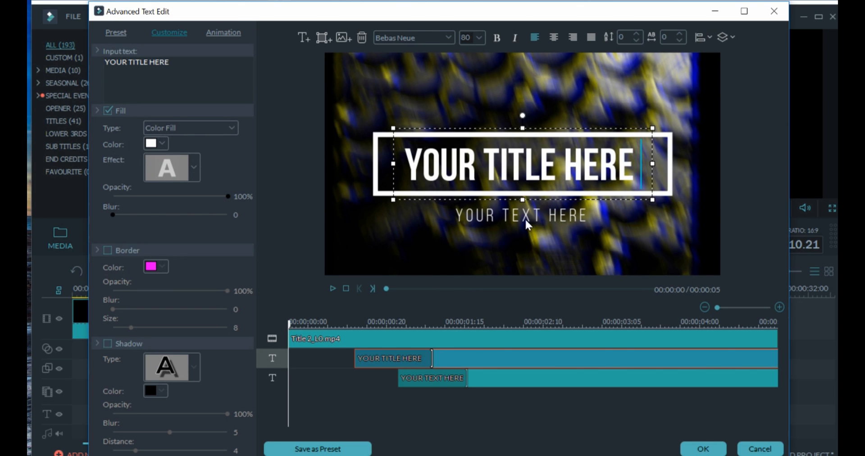
{"action": "left_click_drag", "start_coordinate": [528, 221], "coordinate": [523, 218]}
{"action": "left_click_drag", "start_coordinate": [561, 191], "coordinate": [561, 199]}
{"action": "left_click_drag", "start_coordinate": [589, 222], "coordinate": [459, 226]}
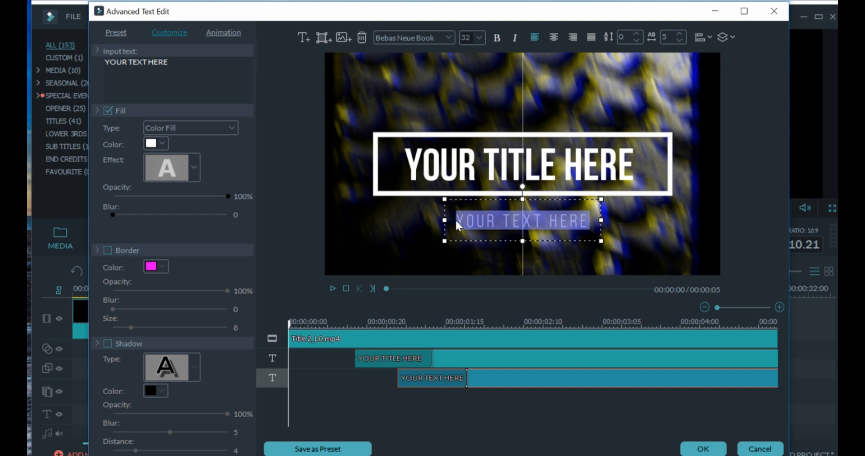
{"action": "type", "text": "w"}
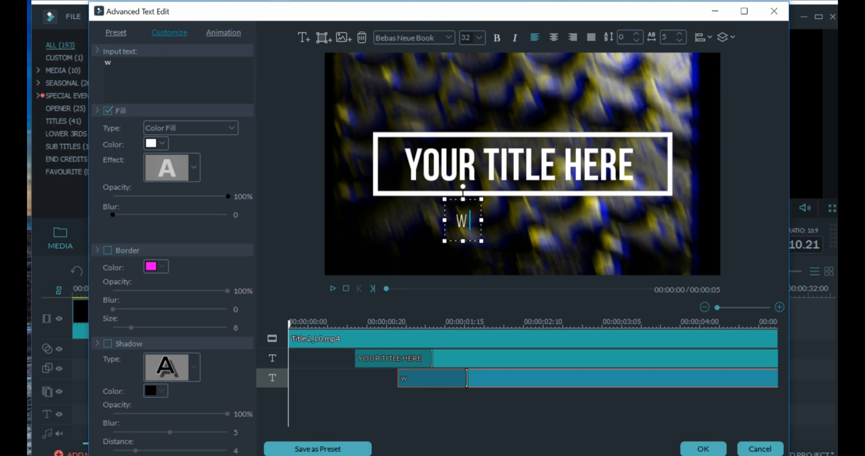
{"action": "type", "text": "e game here"}
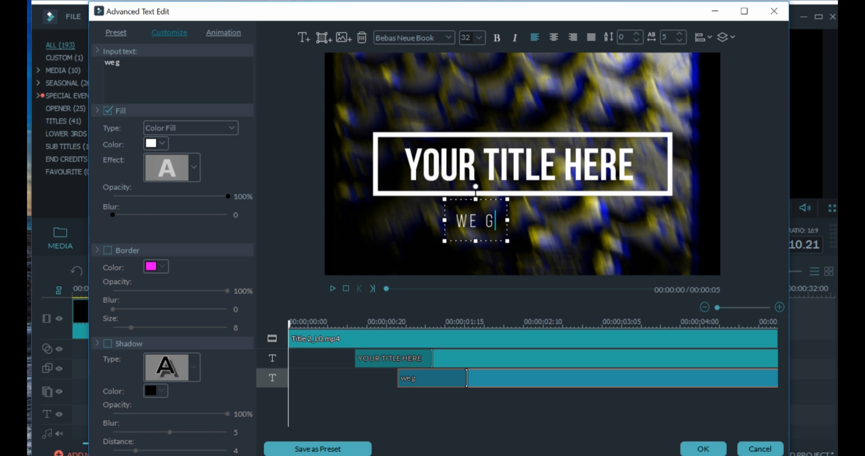
Step: Clear the subtitle wording and try "we have the games" instead
{"action": "key", "text": "BackSpace"}
{"action": "key", "text": "BackSpace"}
{"action": "key", "text": "BackSpace"}
{"action": "key", "text": "BackSpace"}
{"action": "key", "text": "BackSpace"}
{"action": "key", "text": "BackSpace"}
{"action": "key", "text": "BackSpace"}
{"action": "key", "text": "BackSpace"}
{"action": "key", "text": "BackSpace"}
{"action": "key", "text": "BackSpace"}
{"action": "key", "text": "BackSpace"}
{"action": "key", "text": "BackSpace"}
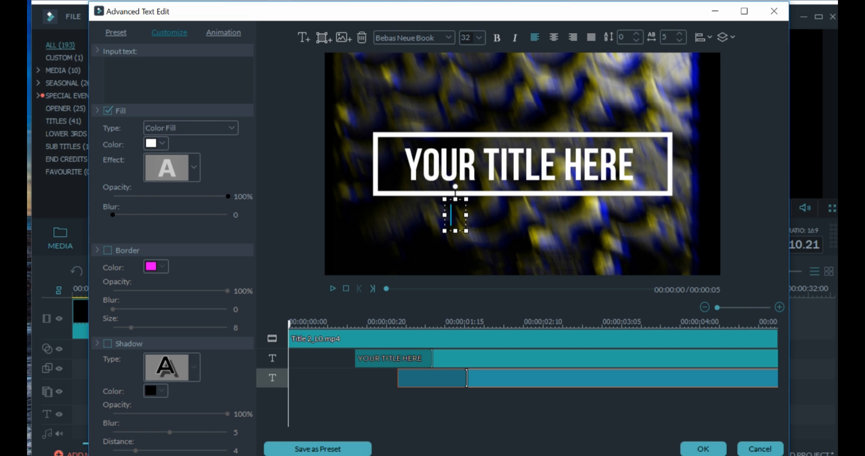
{"action": "type", "text": "we "}
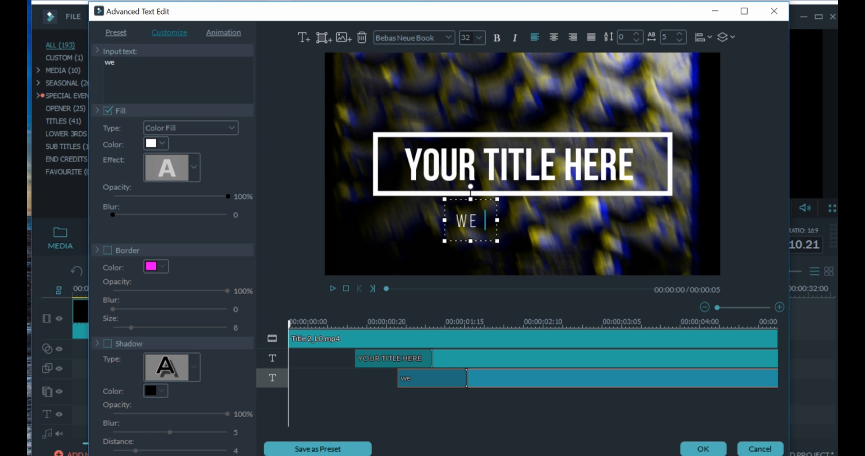
{"action": "type", "text": "have "}
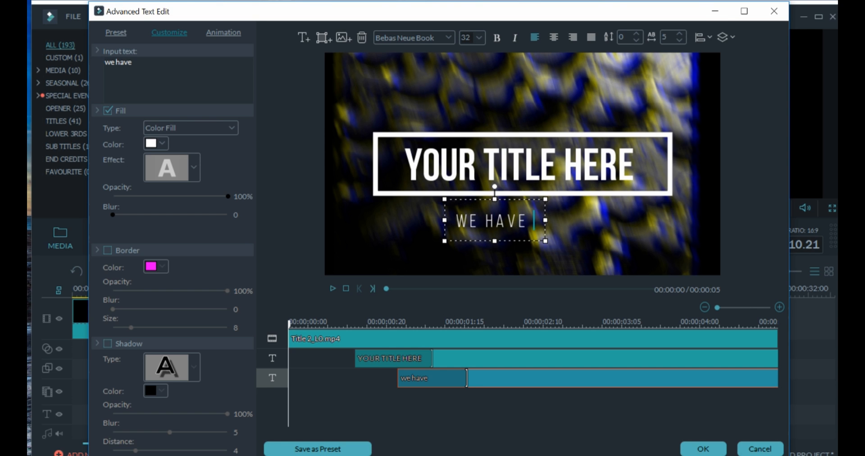
{"action": "type", "text": "the games"}
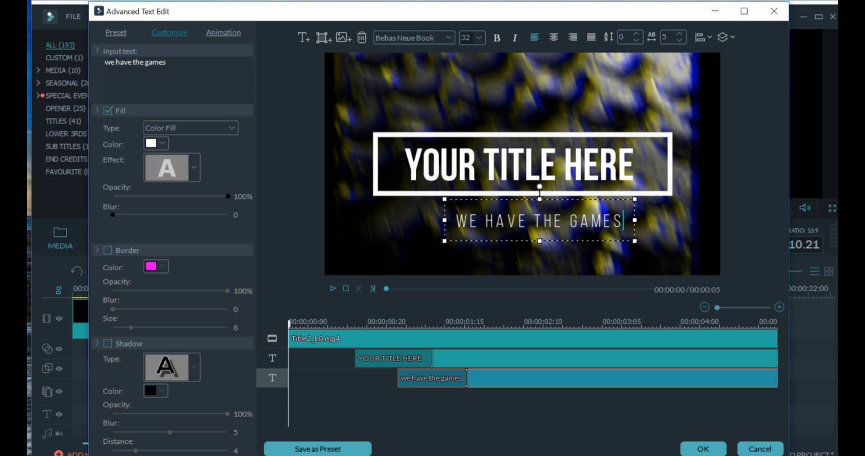
Step: Erase the subtitle wording and delete the subtitle text box below the frame
{"action": "key", "text": "BackSpace"}
{"action": "key", "text": "BackSpace"}
{"action": "key", "text": "BackSpace"}
{"action": "key", "text": "BackSpace"}
{"action": "key", "text": "BackSpace"}
{"action": "key", "text": "BackSpace"}
{"action": "key", "text": "BackSpace"}
{"action": "key", "text": "BackSpace"}
{"action": "key", "text": "BackSpace"}
{"action": "key", "text": "BackSpace"}
{"action": "key", "text": "BackSpace"}
{"action": "key", "text": "BackSpace"}
{"action": "key", "text": "BackSpace"}
{"action": "key", "text": "BackSpace"}
{"action": "key", "text": "BackSpace"}
{"action": "key", "text": "BackSpace"}
{"action": "key", "text": "BackSpace"}
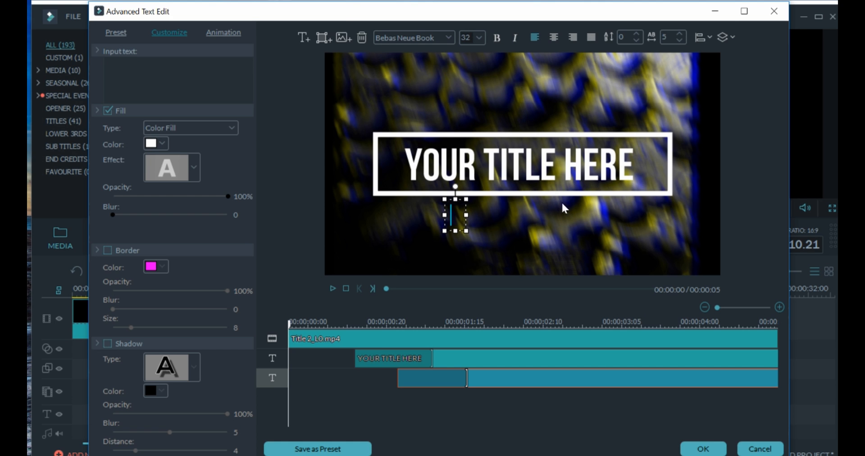
{"action": "left_click", "coordinate": [362, 37]}
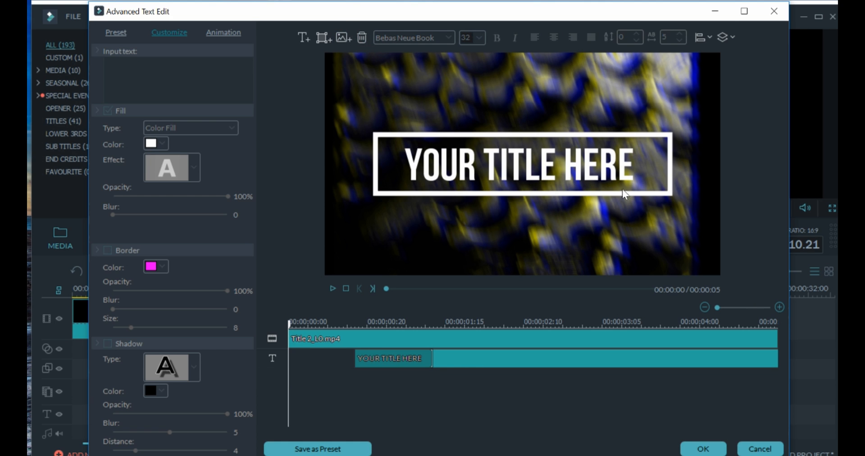
Step: Try replacing the main title text with "GHETTO GAMEING"
{"action": "left_click", "coordinate": [642, 168]}
{"action": "left_click_drag", "start_coordinate": [642, 168], "coordinate": [284, 164]}
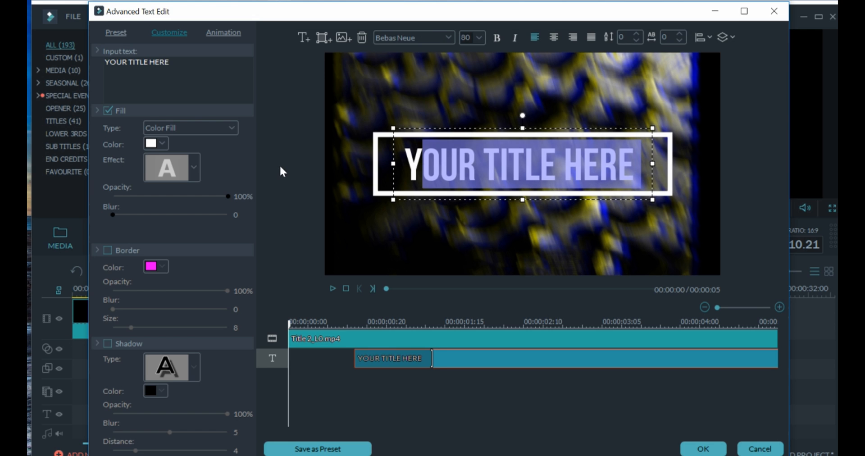
{"action": "key", "text": "BackSpace"}
{"action": "key", "text": "BackSpace"}
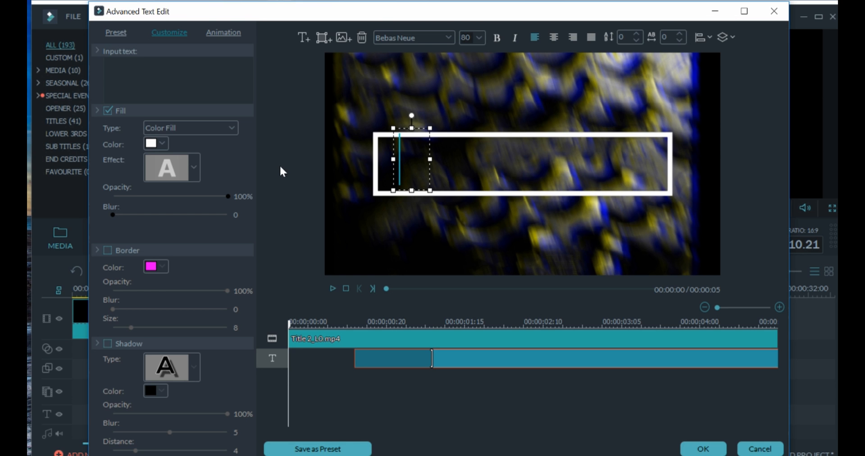
{"action": "type", "text": "GHETTO GAMEING"}
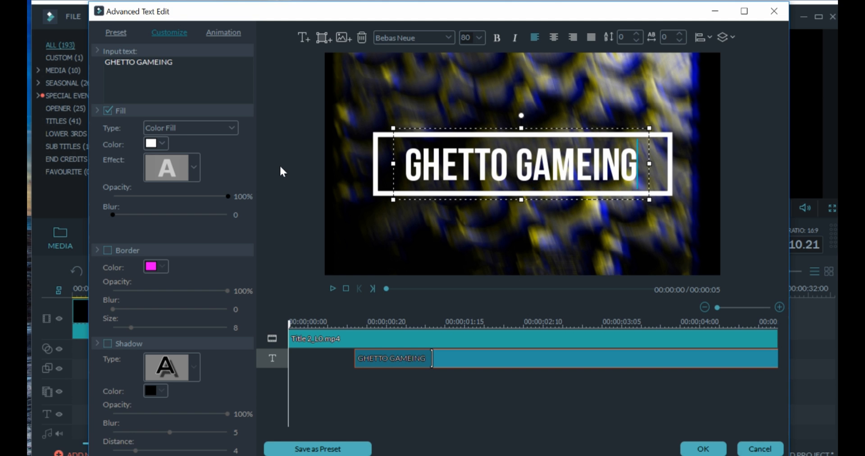
{"action": "left_click", "coordinate": [464, 228]}
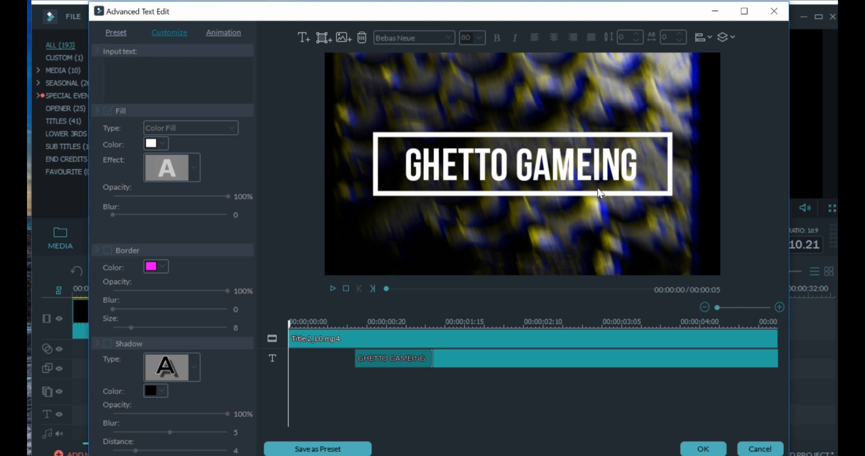
Step: Remove the word GHETTO from the main title and try the wording "GAMEING 20K"
{"action": "left_click", "coordinate": [595, 173]}
{"action": "left_click_drag", "start_coordinate": [656, 165], "coordinate": [418, 164]}
{"action": "left_click", "coordinate": [627, 166]}
{"action": "left_click", "coordinate": [512, 166]}
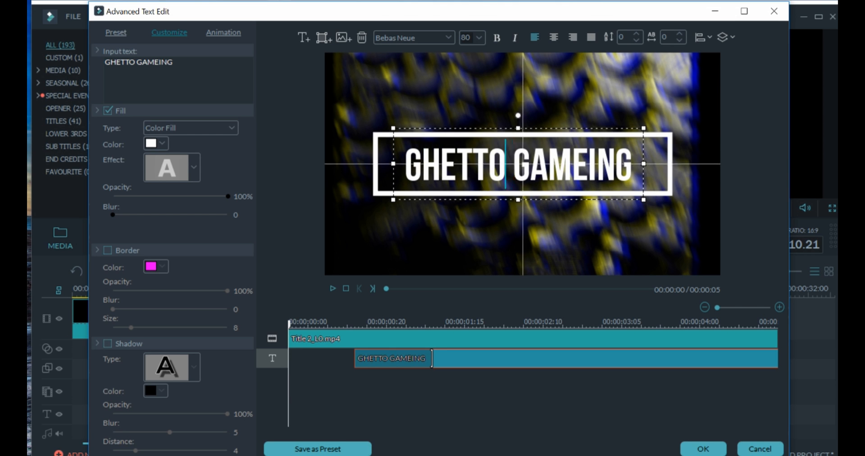
{"action": "left_click_drag", "start_coordinate": [512, 165], "coordinate": [364, 153]}
{"action": "key", "text": "BackSpace"}
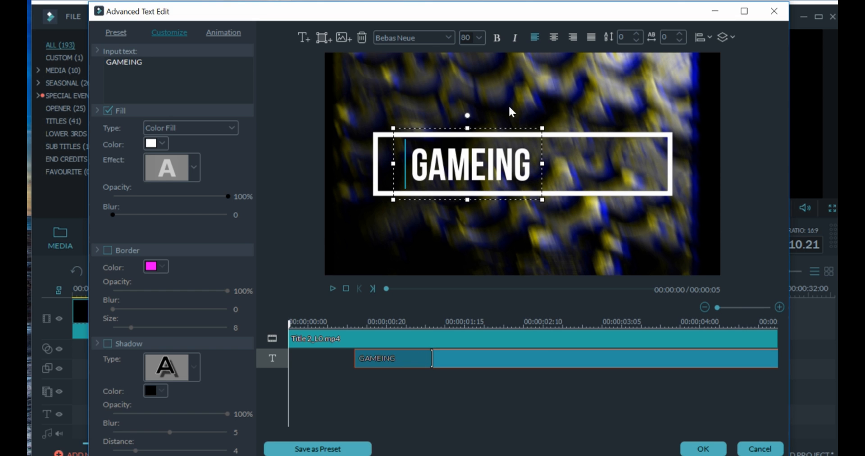
{"action": "left_click", "coordinate": [543, 160]}
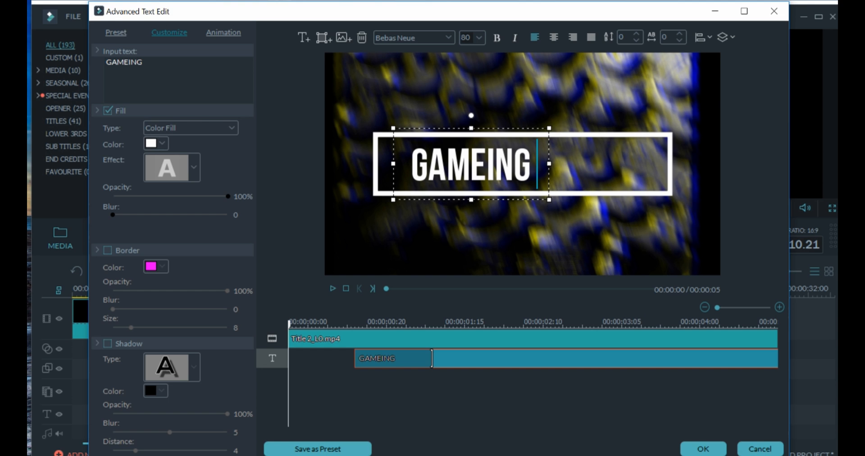
{"action": "type", "text": "200"}
{"action": "key", "text": "BackSpace"}
{"action": "type", "text": "K"}
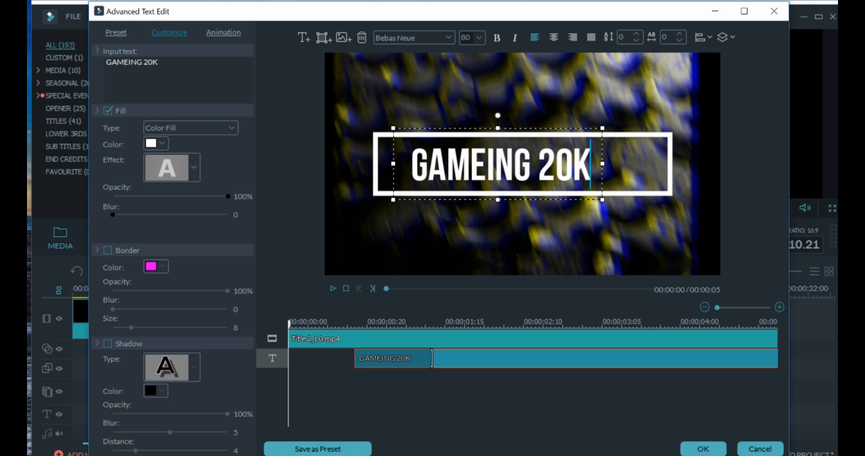
Step: Change the main title to "GAMEING 60K" and resize and center its text box inside the frame
{"action": "left_click_drag", "start_coordinate": [601, 199], "coordinate": [636, 199]}
{"action": "left_click", "coordinate": [580, 168]}
{"action": "key", "text": "BackSpace"}
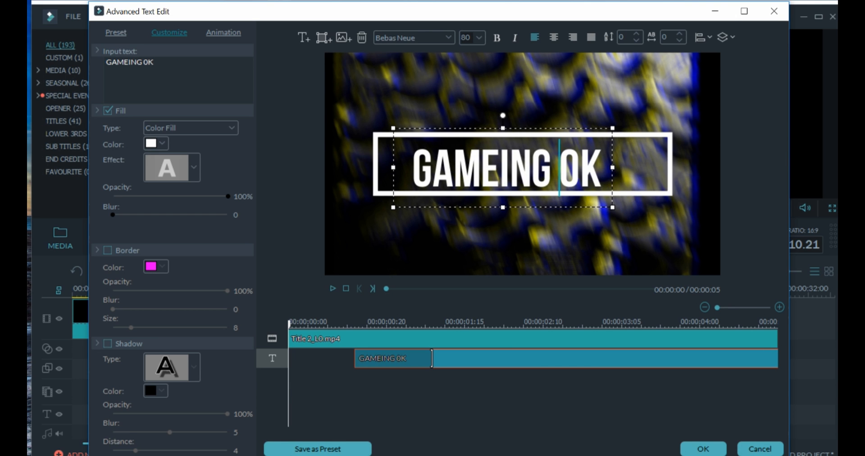
{"action": "type", "text": "6"}
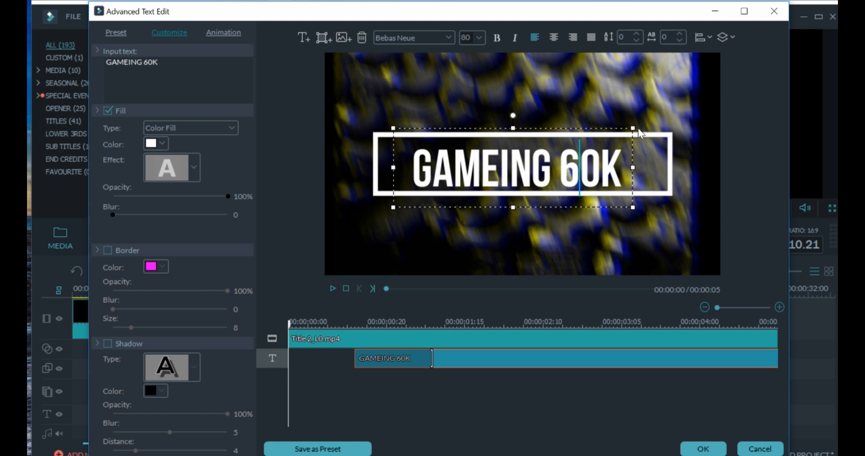
{"action": "left_click_drag", "start_coordinate": [632, 129], "coordinate": [607, 122]}
{"action": "left_click", "coordinate": [620, 151]}
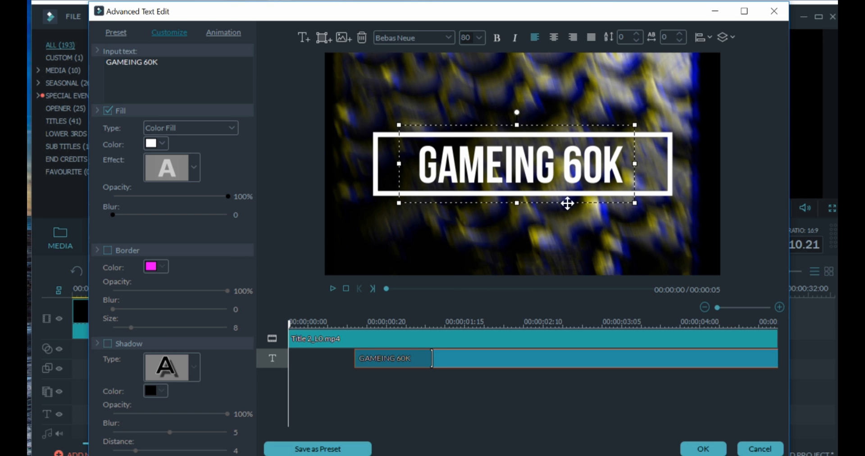
Step: Replace the main title with "airin" and stretch its text box wider to fill the frame
{"action": "left_click_drag", "start_coordinate": [631, 165], "coordinate": [386, 165]}
{"action": "type", "text": "airin"}
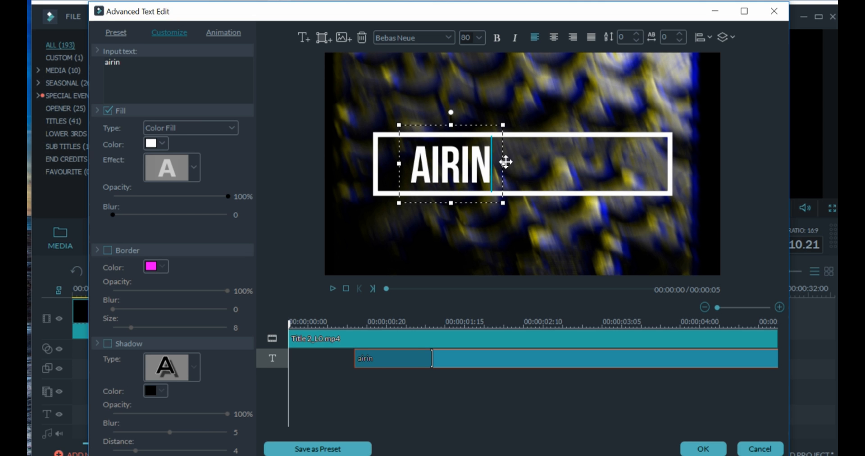
{"action": "left_click_drag", "start_coordinate": [503, 164], "coordinate": [635, 164]}
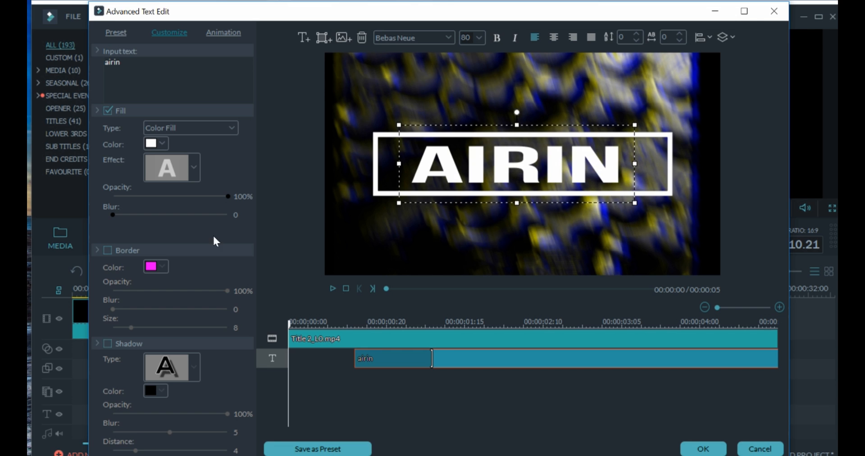
Step: Enable a grey border on the AIRIN text and set its fill color to black
{"action": "left_click", "coordinate": [110, 249]}
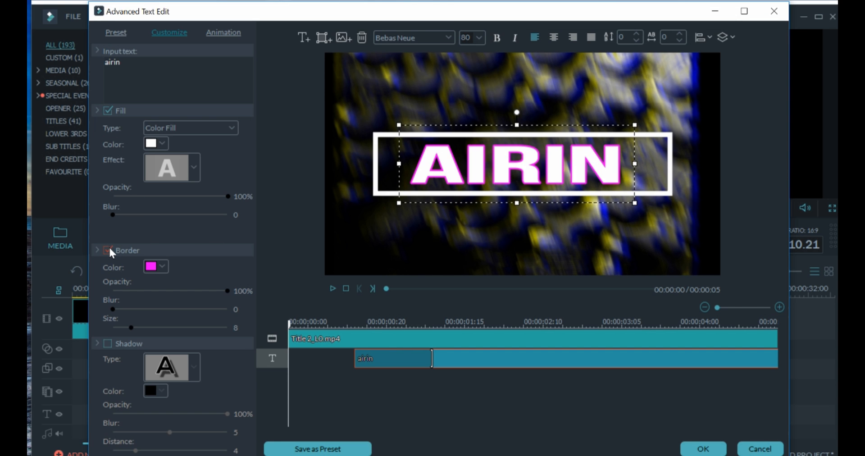
{"action": "left_click", "coordinate": [165, 267]}
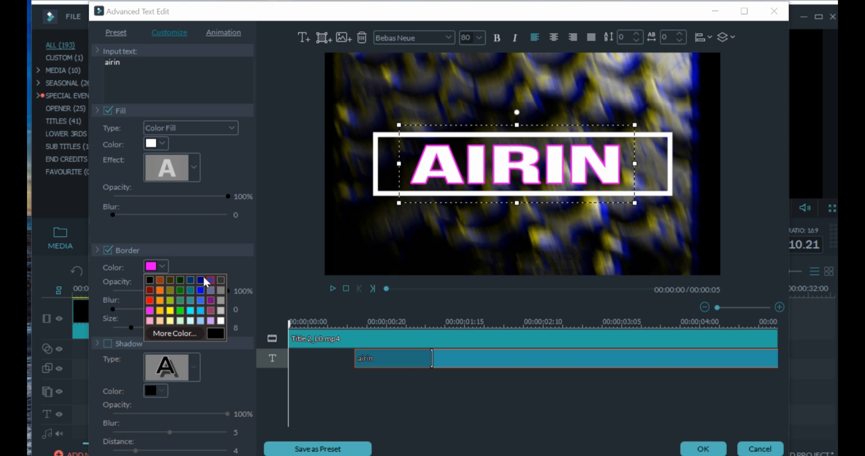
{"action": "left_click", "coordinate": [150, 280]}
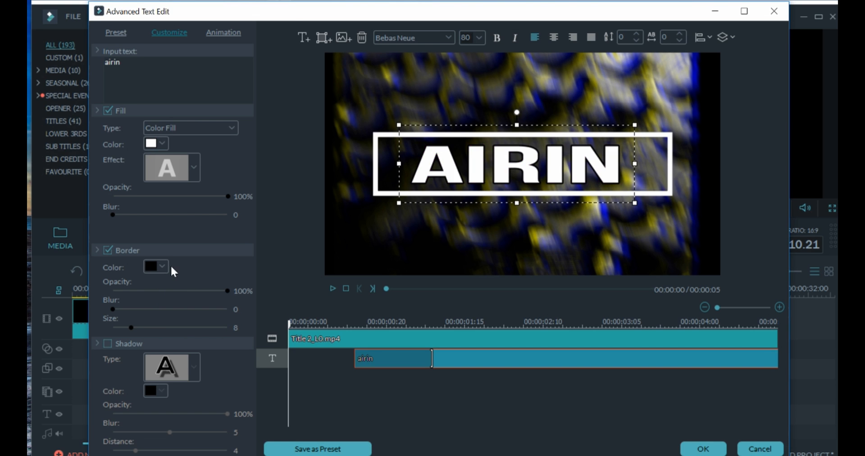
{"action": "left_click", "coordinate": [163, 267]}
{"action": "left_click", "coordinate": [222, 279]}
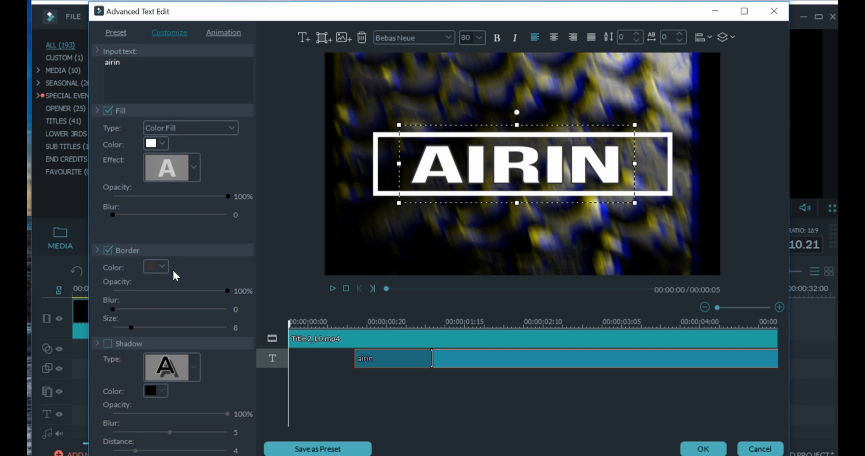
{"action": "left_click", "coordinate": [145, 267]}
{"action": "left_click", "coordinate": [221, 291]}
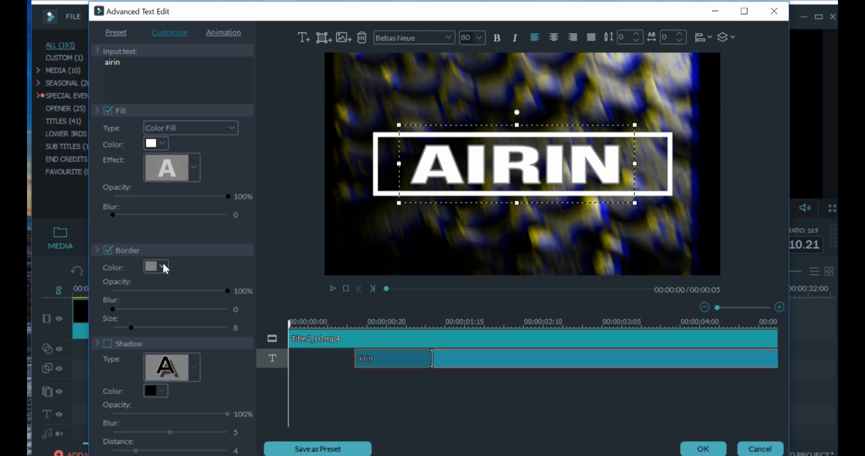
{"action": "left_click", "coordinate": [164, 267]}
{"action": "left_click", "coordinate": [223, 291]}
{"action": "left_click", "coordinate": [164, 144]}
{"action": "left_click", "coordinate": [149, 157]}
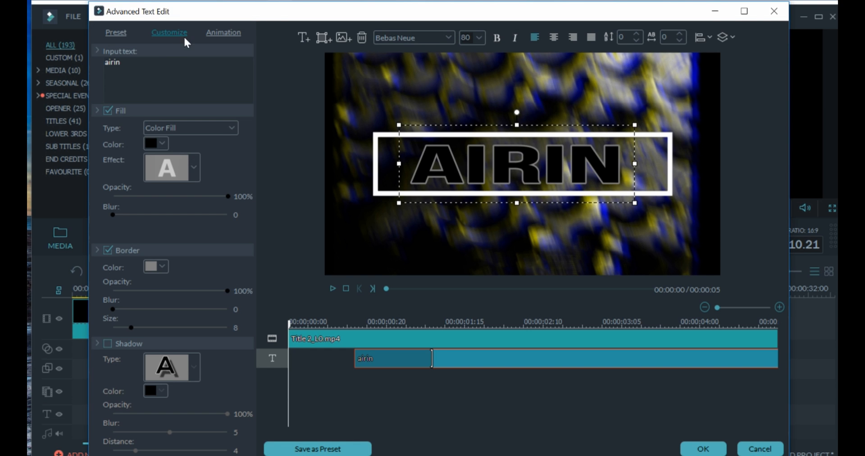
Step: Recolor the rectangular frame around the title dark grey and show its available fill types
{"action": "left_click", "coordinate": [365, 155]}
{"action": "left_click", "coordinate": [152, 104]}
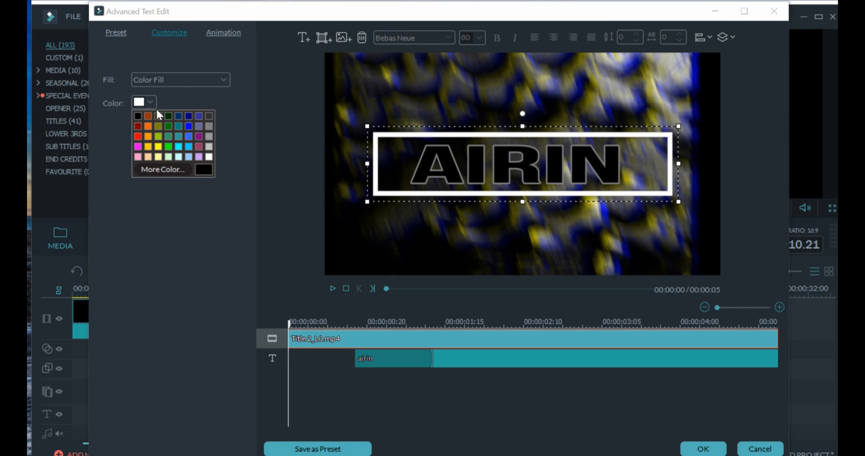
{"action": "left_click", "coordinate": [209, 116]}
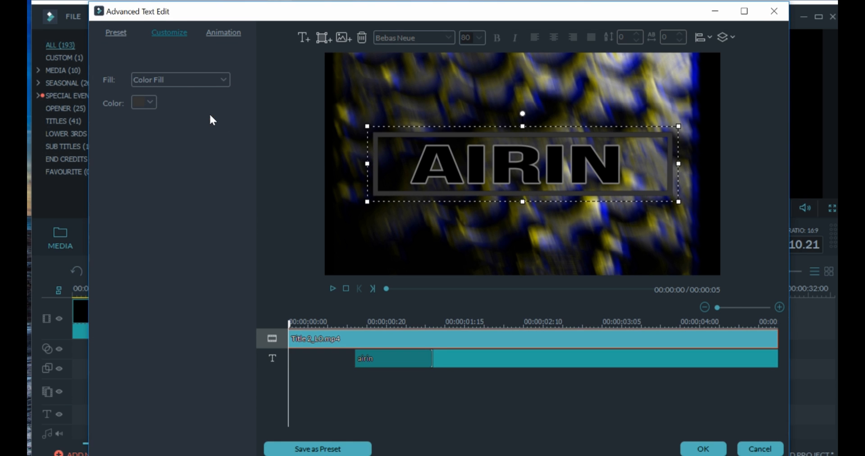
{"action": "left_click", "coordinate": [200, 81]}
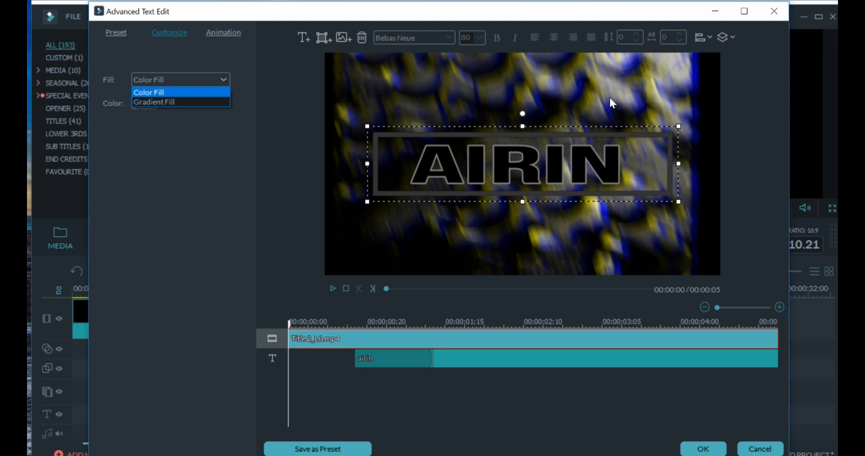
Step: Give the rectangular title frame a gradient fill from light grey to dark grey with an angle of 315
{"action": "left_click", "coordinate": [183, 101]}
{"action": "left_click", "coordinate": [227, 106]}
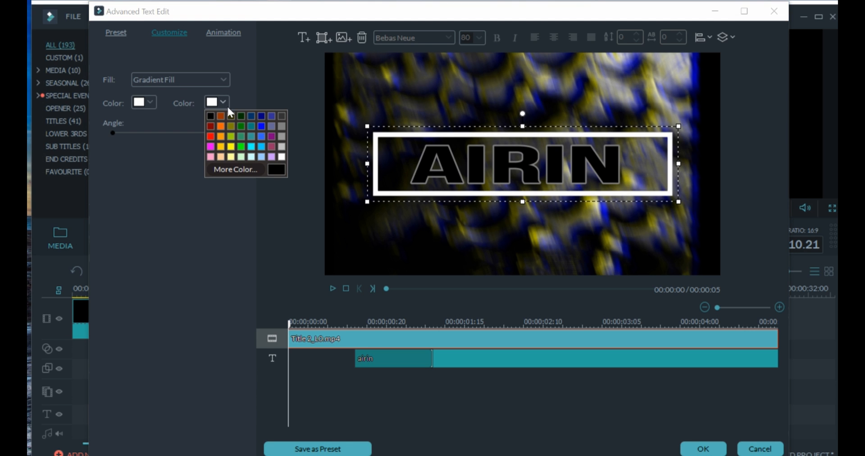
{"action": "left_click", "coordinate": [282, 116]}
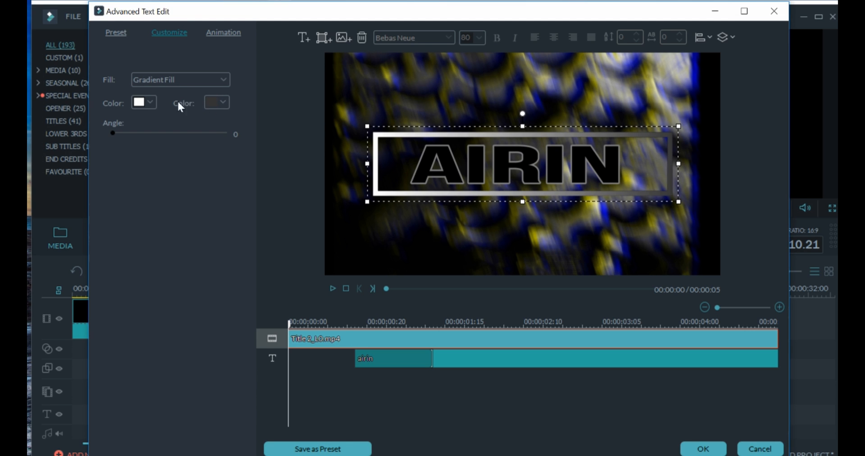
{"action": "left_click", "coordinate": [151, 102]}
{"action": "left_click", "coordinate": [136, 114]}
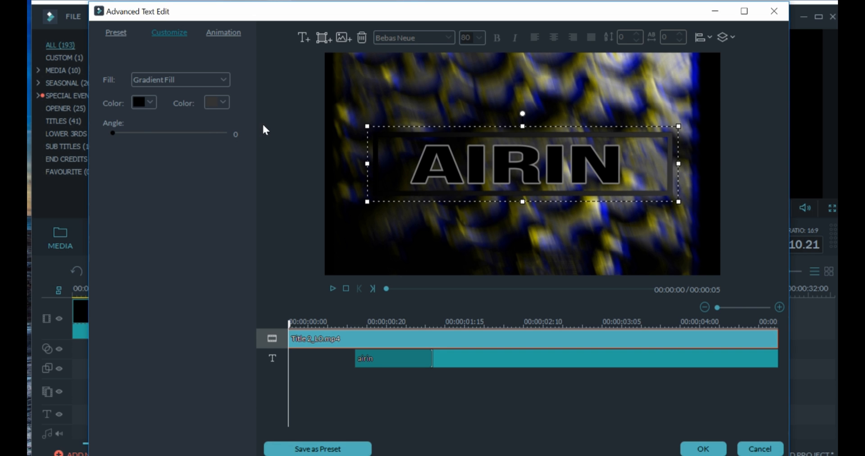
{"action": "left_click", "coordinate": [153, 102]}
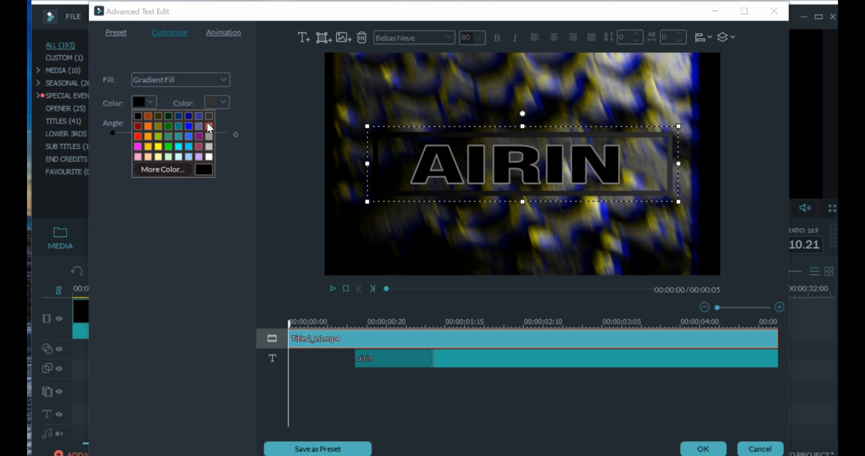
{"action": "left_click", "coordinate": [210, 146]}
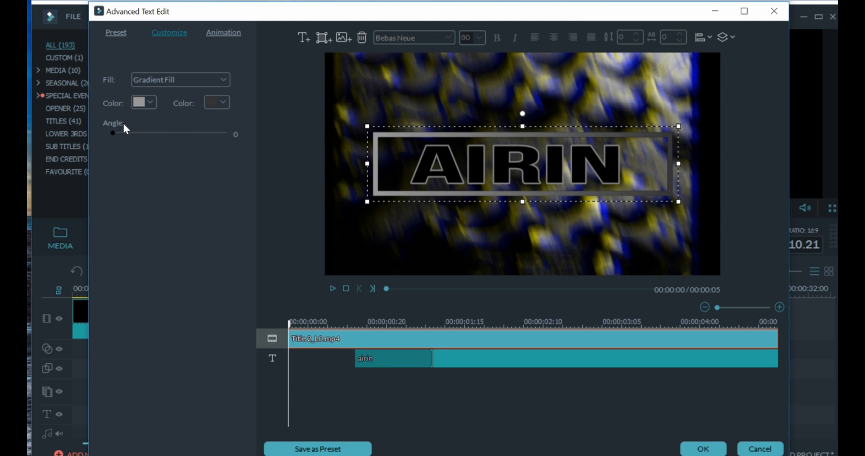
{"action": "left_click_drag", "start_coordinate": [113, 132], "coordinate": [228, 132]}
Step: Preview the AIRIN title animation over the gears background and apply the title edits
{"action": "left_click", "coordinate": [331, 288]}
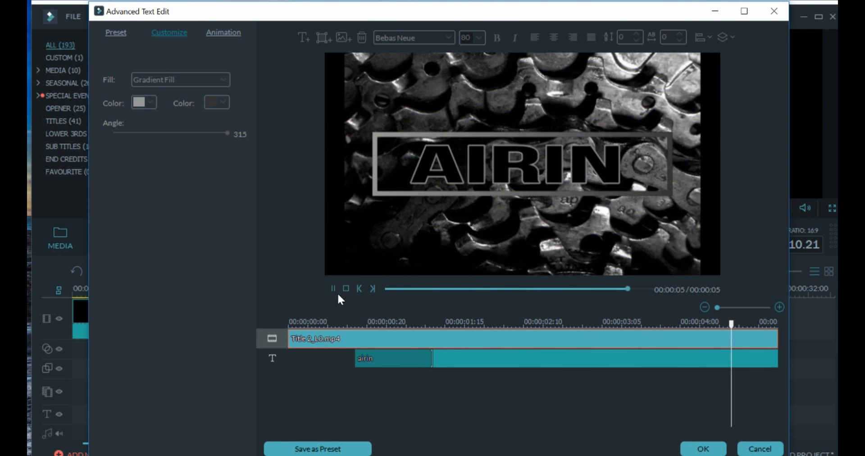
{"action": "left_click", "coordinate": [332, 288]}
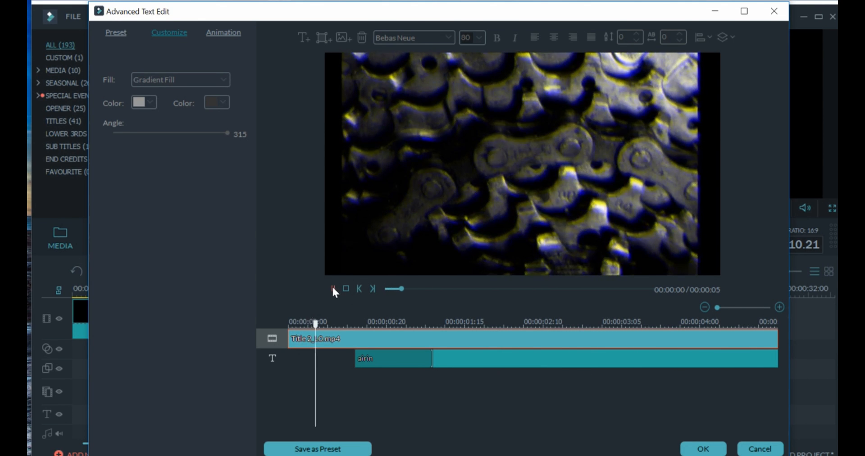
{"action": "left_click", "coordinate": [331, 287]}
{"action": "left_click", "coordinate": [723, 449]}
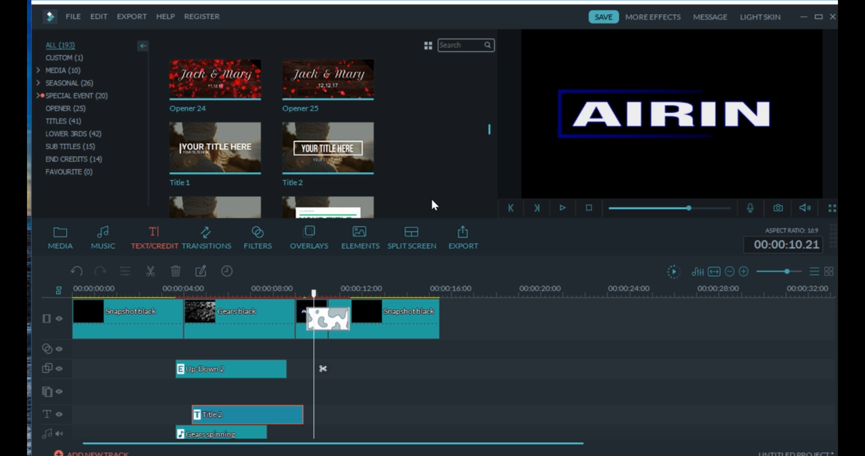
Step: Position the playhead at 00:00:10.00 and delete the old blue AIRIN snapshot clip following the Gears black clip
{"action": "left_click_drag", "start_coordinate": [313, 294], "coordinate": [287, 306]}
{"action": "right_click", "coordinate": [307, 334]}
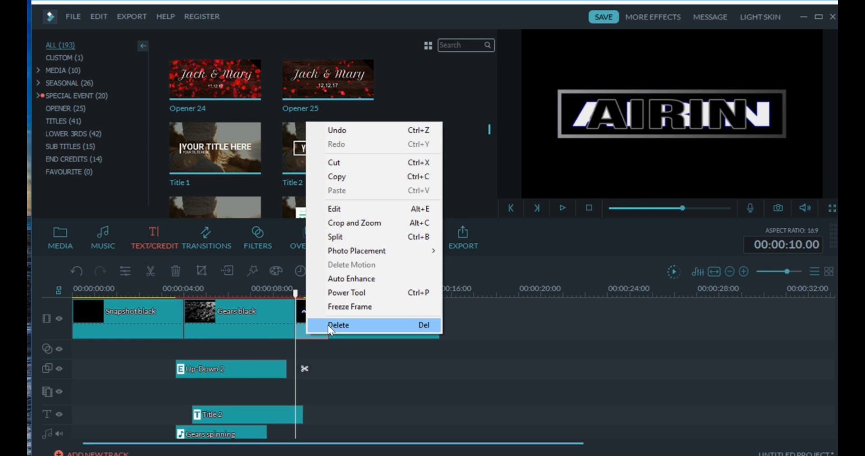
{"action": "left_click", "coordinate": [341, 324]}
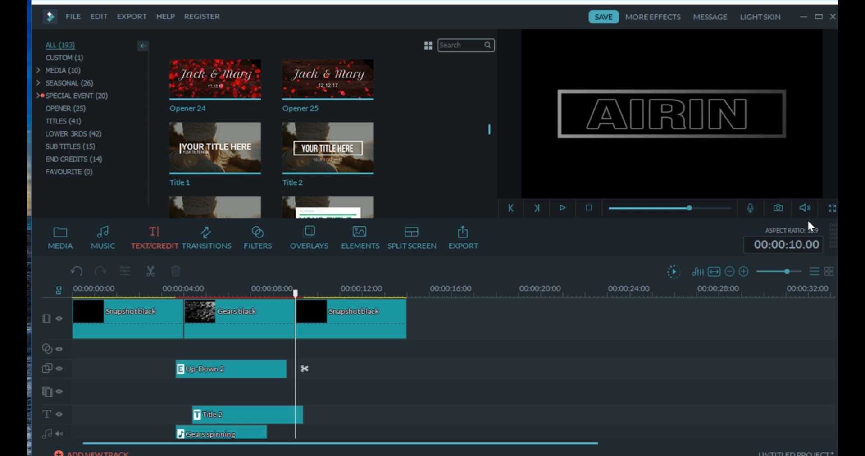
Step: Take a snapshot of the grey AIRIN title frame and import Snapshot_1 into the media library
{"action": "left_click", "coordinate": [778, 208]}
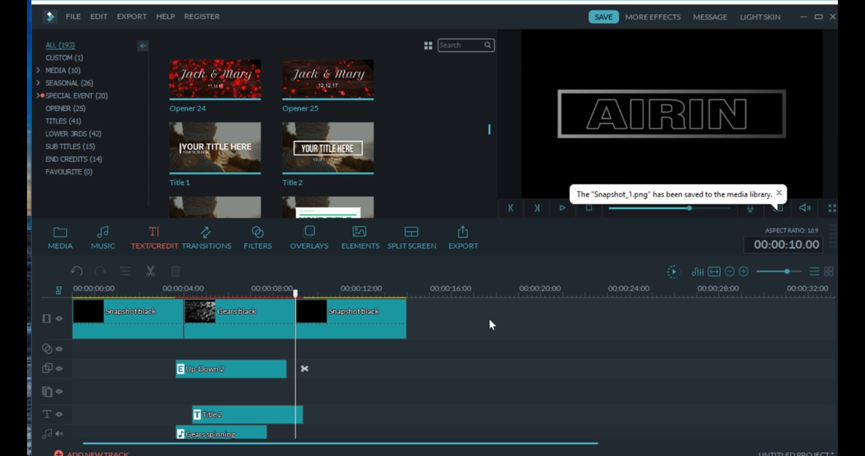
{"action": "left_click", "coordinate": [72, 16]}
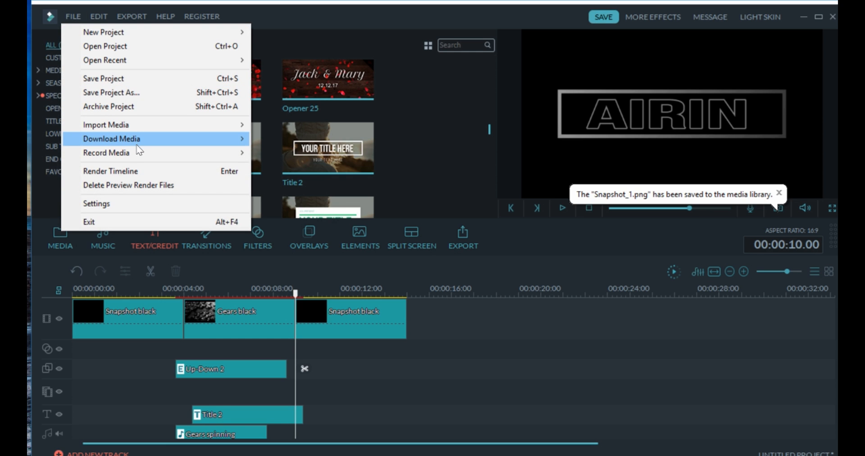
{"action": "mouse_move", "coordinate": [134, 135]}
{"action": "left_click", "coordinate": [304, 121]}
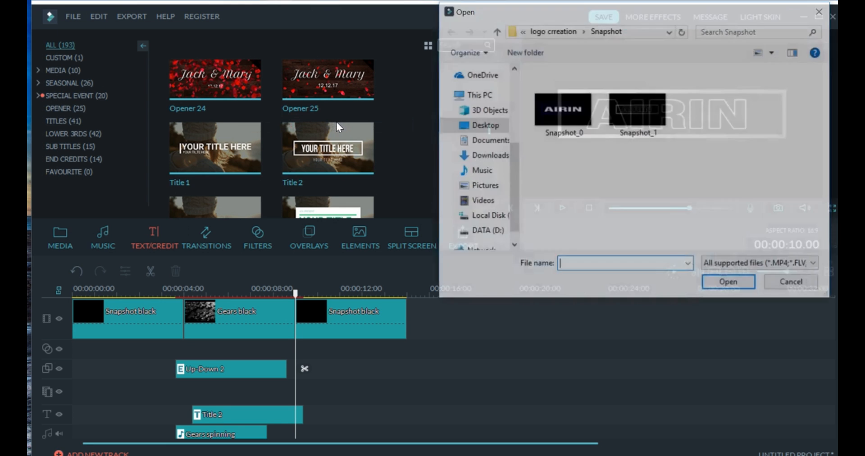
{"action": "left_click", "coordinate": [645, 110]}
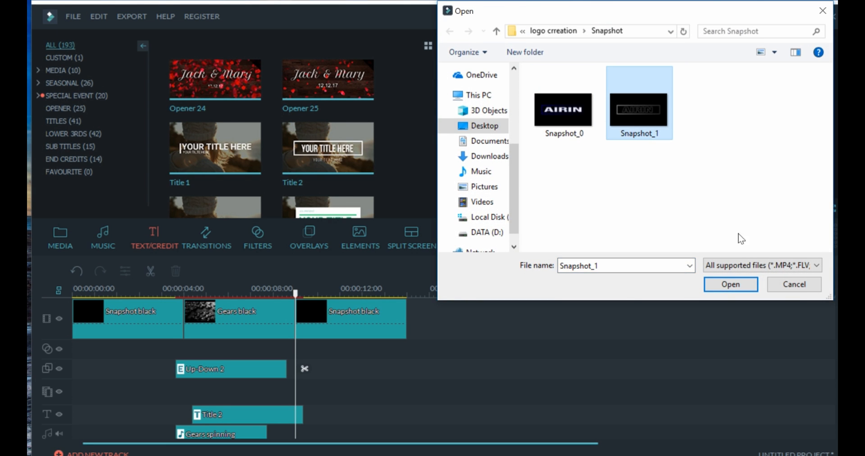
{"action": "left_click", "coordinate": [728, 285]}
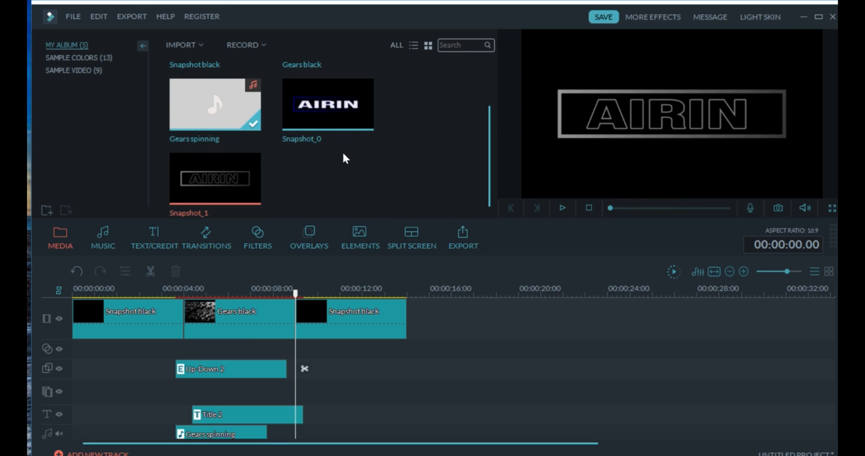
Step: Insert Snapshot_1 after the Gears black clip, shortened to end at 00:00:11.17, with a ColourDistance transition into the final black clip
{"action": "left_click_drag", "start_coordinate": [234, 184], "coordinate": [297, 315]}
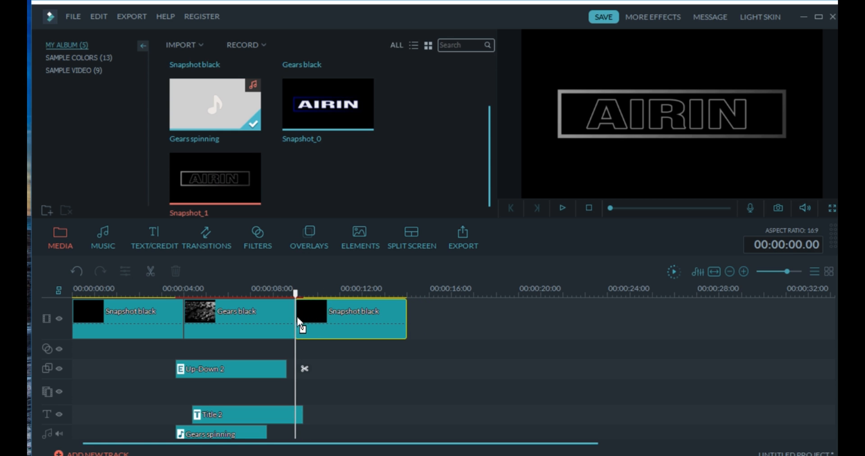
{"action": "left_click_drag", "start_coordinate": [406, 311], "coordinate": [333, 311]}
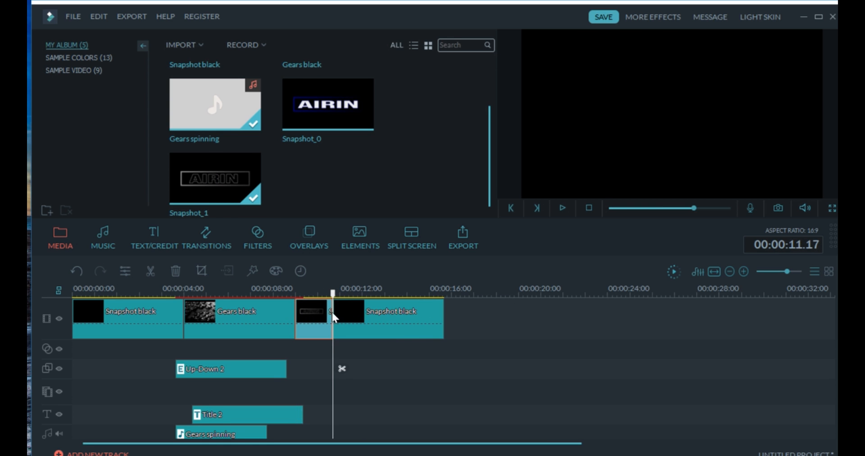
{"action": "left_click", "coordinate": [207, 242]}
{"action": "left_click_drag", "start_coordinate": [339, 128], "coordinate": [338, 318]}
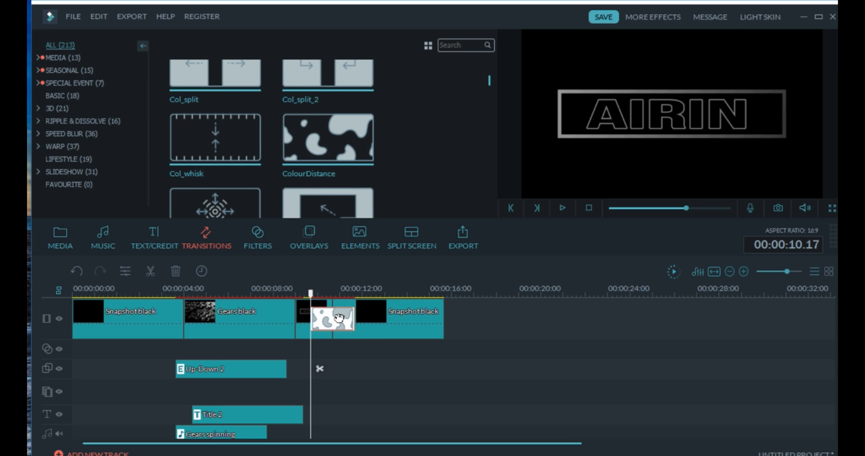
Step: Play the whole intro from the beginning to check the gears, title and closing transition
{"action": "left_click", "coordinate": [611, 208]}
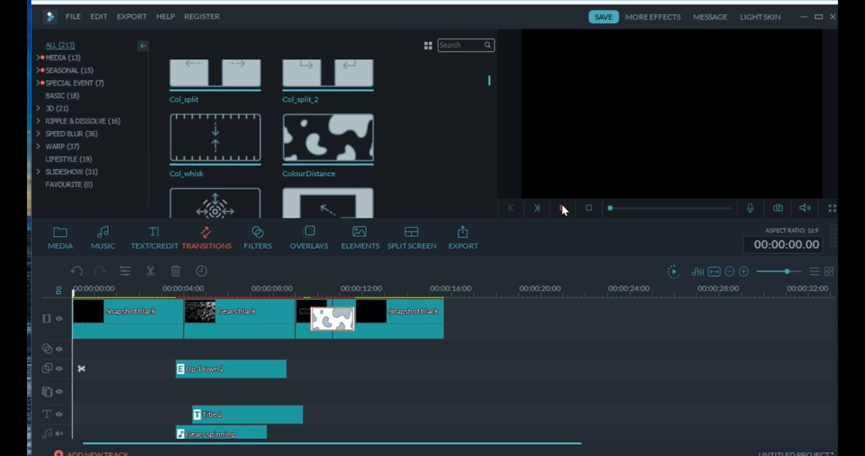
{"action": "left_click", "coordinate": [562, 207]}
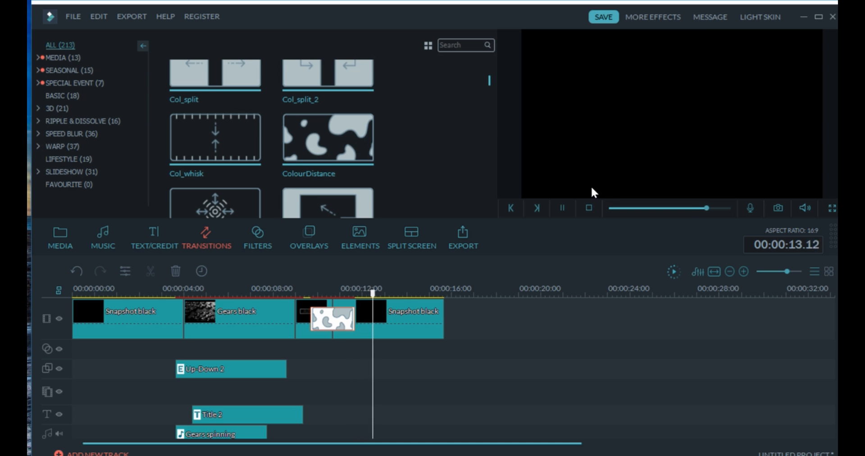
{"action": "left_click", "coordinate": [563, 208]}
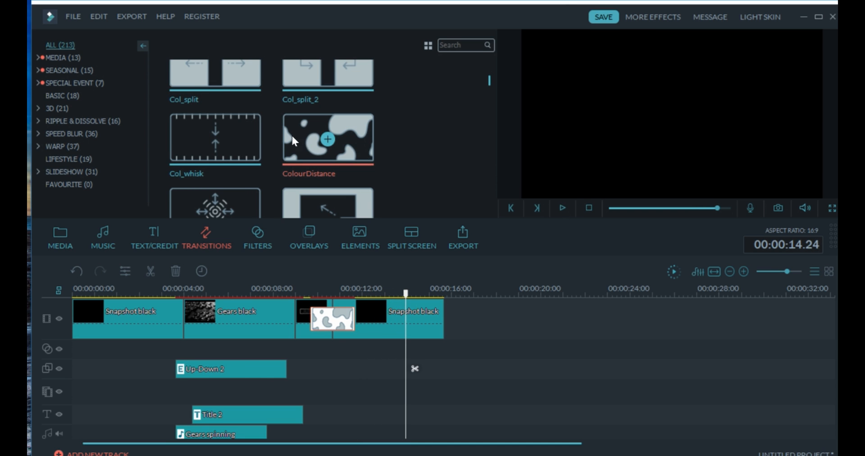
Step: Save the project under the new file name airin intro 004
{"action": "left_click", "coordinate": [73, 16]}
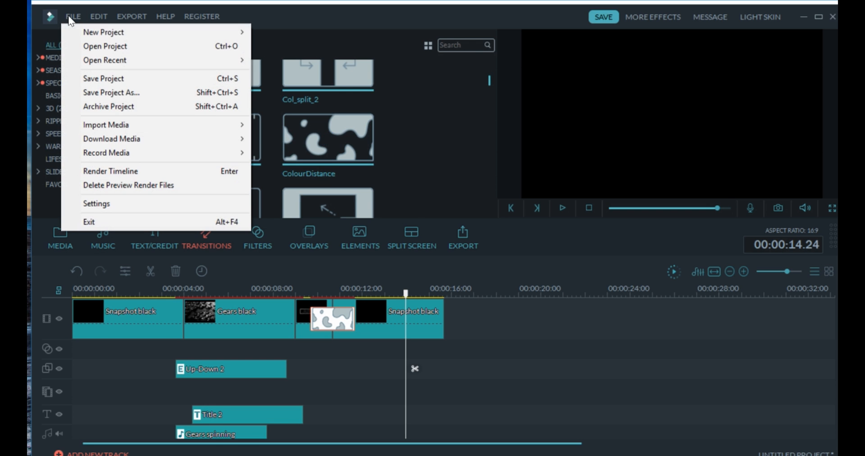
{"action": "left_click", "coordinate": [129, 94]}
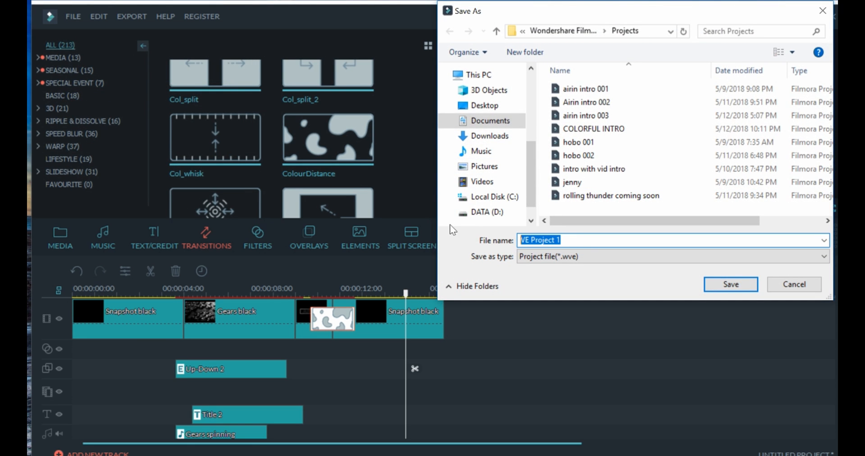
{"action": "type", "text": "ai"}
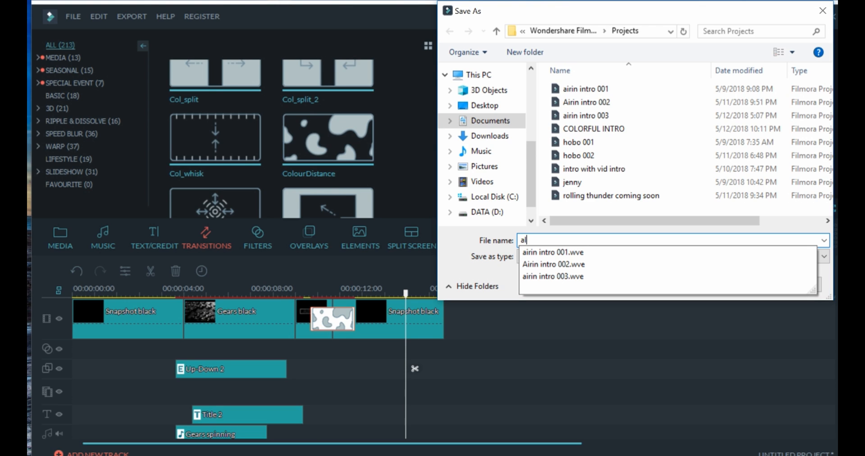
{"action": "type", "text": "rrin intro 004"}
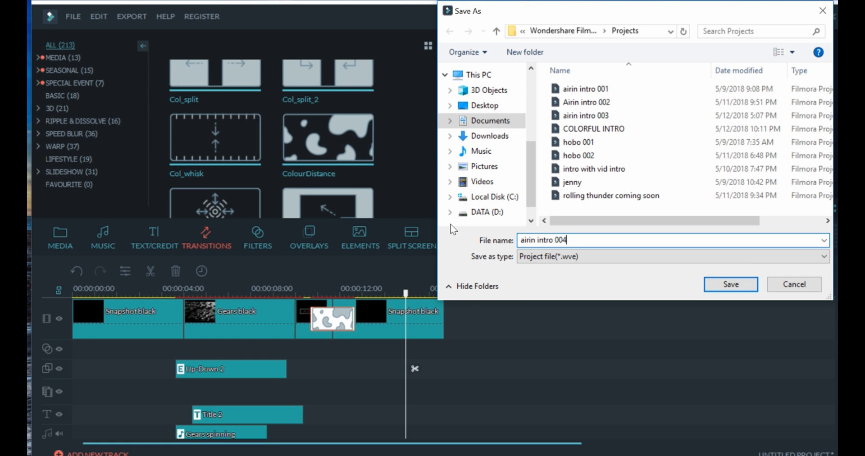
{"action": "left_click", "coordinate": [730, 285]}
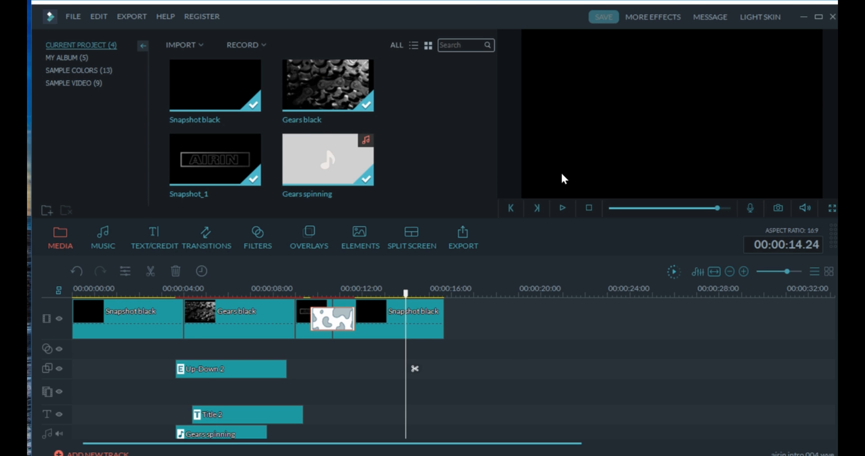
Step: Start exporting the intro to a file on the computer and choose the MP4 format
{"action": "left_click", "coordinate": [476, 230]}
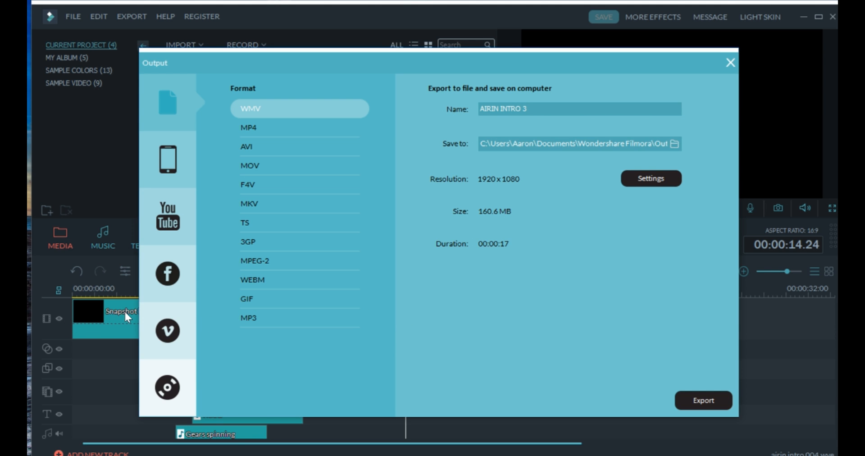
{"action": "left_click_drag", "start_coordinate": [338, 52], "coordinate": [812, 89]}
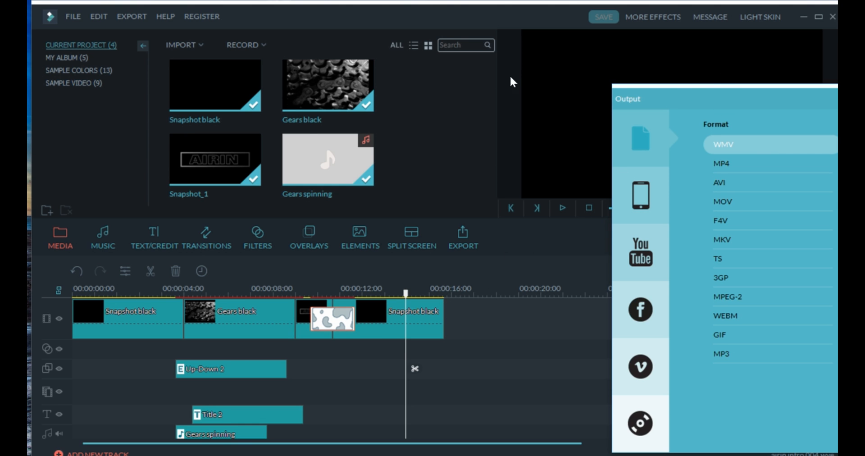
{"action": "left_click_drag", "start_coordinate": [711, 97], "coordinate": [261, 68]}
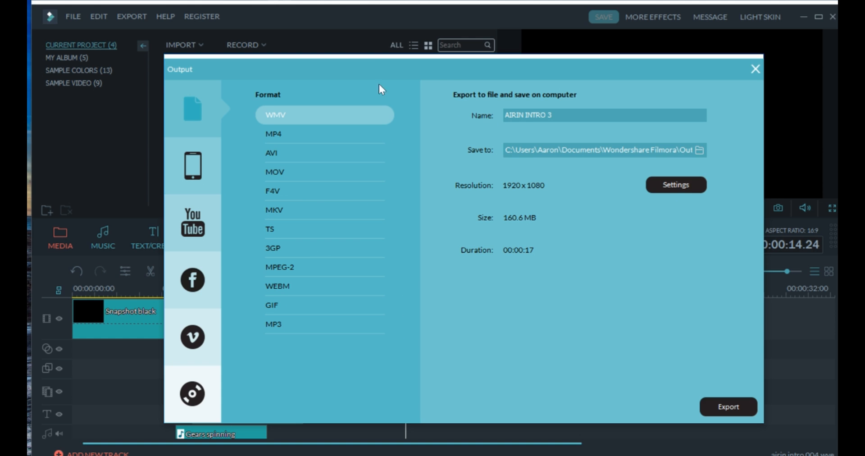
{"action": "left_click", "coordinate": [349, 133]}
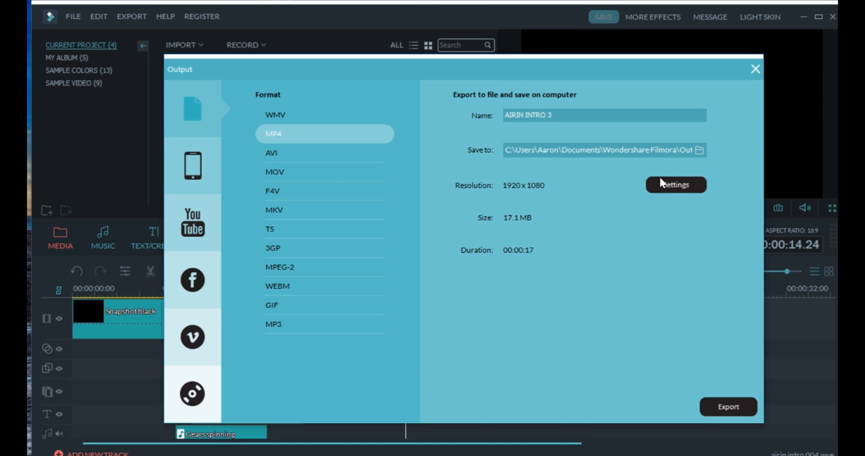
Step: Set the MP4 export's video bit rate to 80000 kbps and its frame rate to 60 fps
{"action": "left_click", "coordinate": [674, 185]}
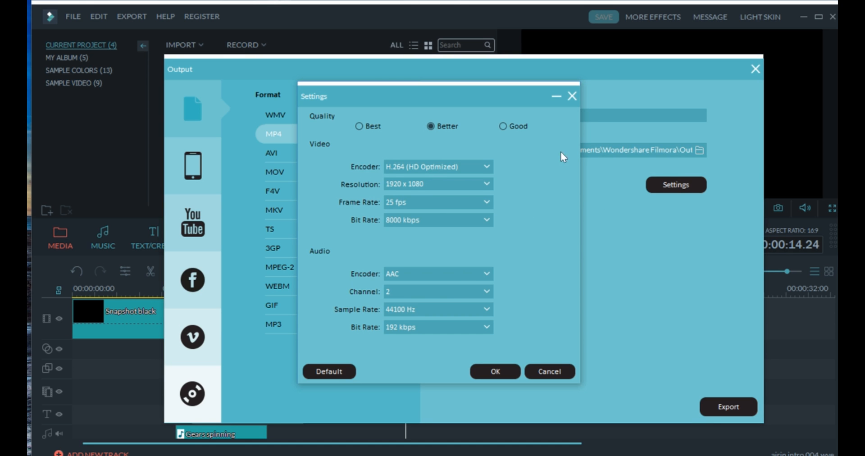
{"action": "left_click", "coordinate": [447, 220]}
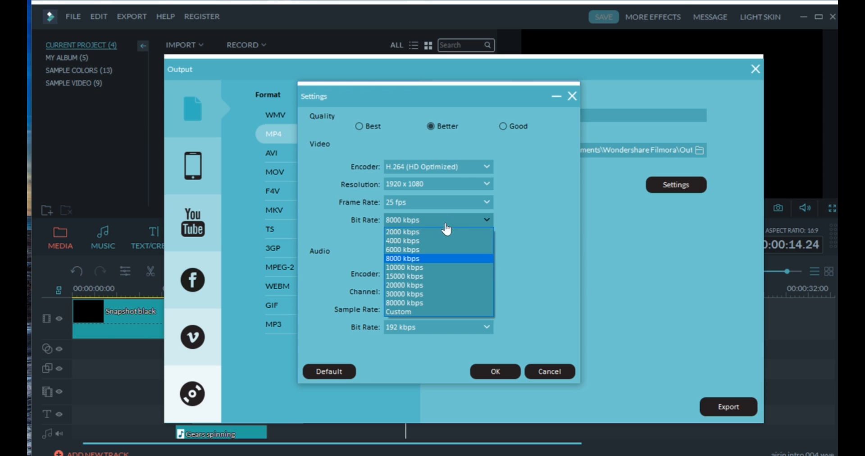
{"action": "left_click", "coordinate": [411, 304]}
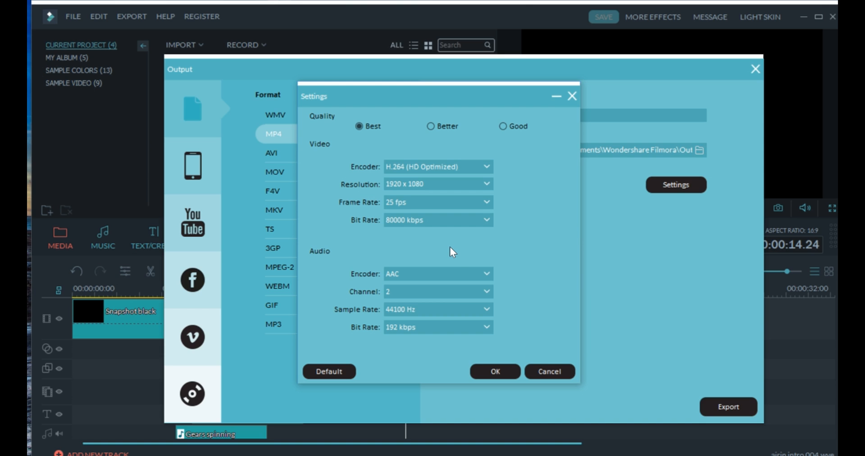
{"action": "left_click", "coordinate": [439, 202]}
{"action": "left_click", "coordinate": [406, 276]}
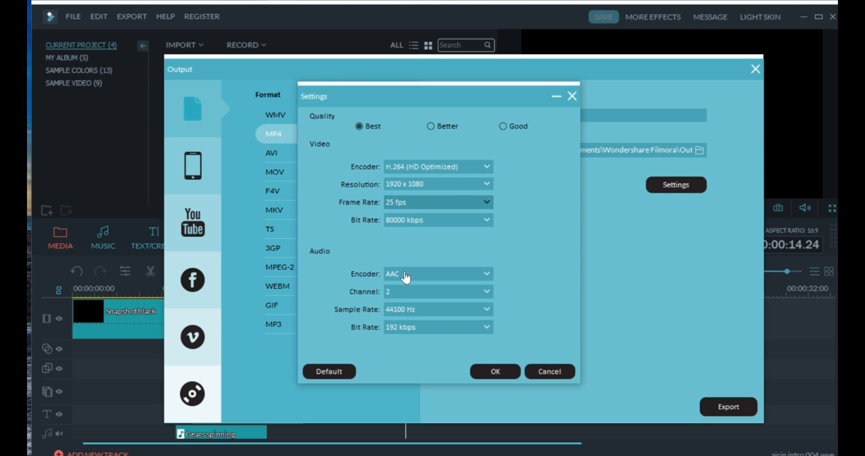
{"action": "left_click", "coordinate": [421, 203]}
{"action": "left_click", "coordinate": [408, 276]}
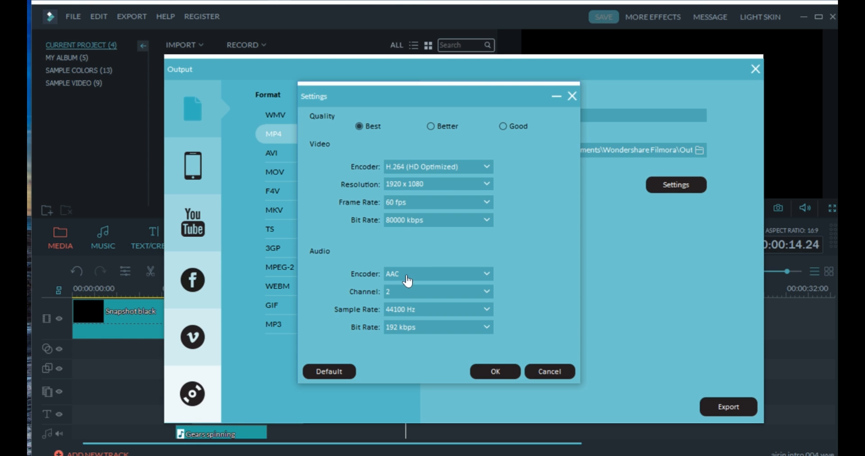
Step: Set the export's audio bit rate to 320 kbps and apply the output settings
{"action": "left_click", "coordinate": [432, 338]}
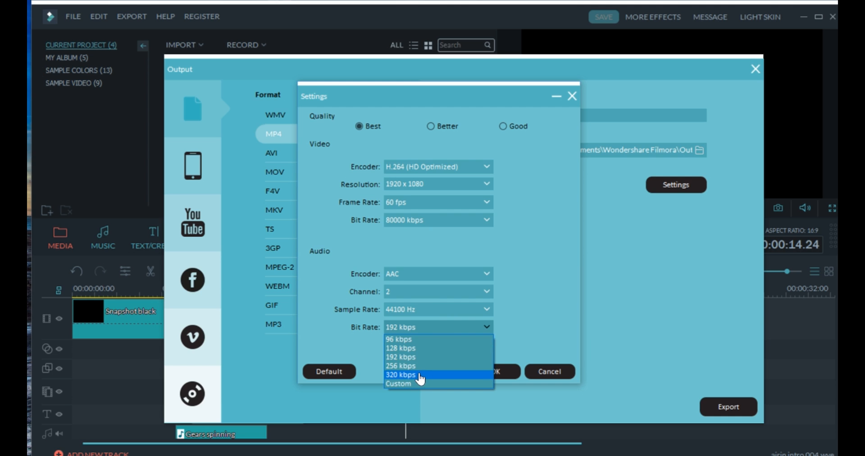
{"action": "left_click", "coordinate": [421, 375]}
{"action": "left_click", "coordinate": [509, 370]}
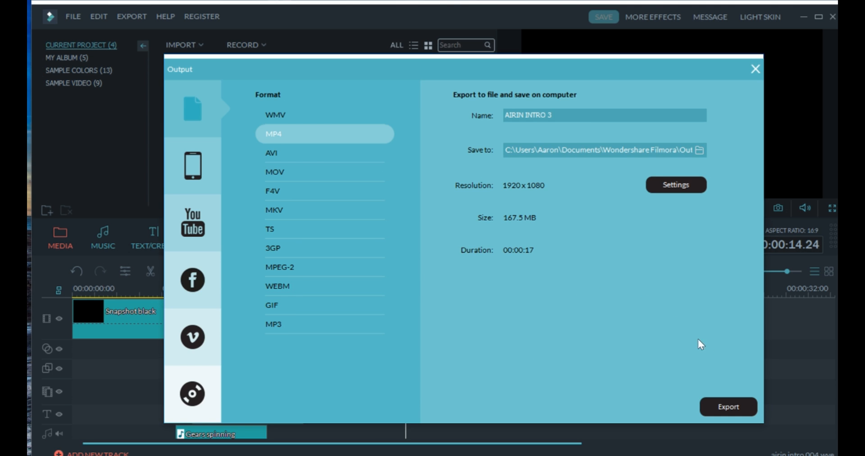
Step: Export the intro as AIRIN INTRO 3, show the finished file in its folder and close the export window
{"action": "left_click", "coordinate": [731, 409]}
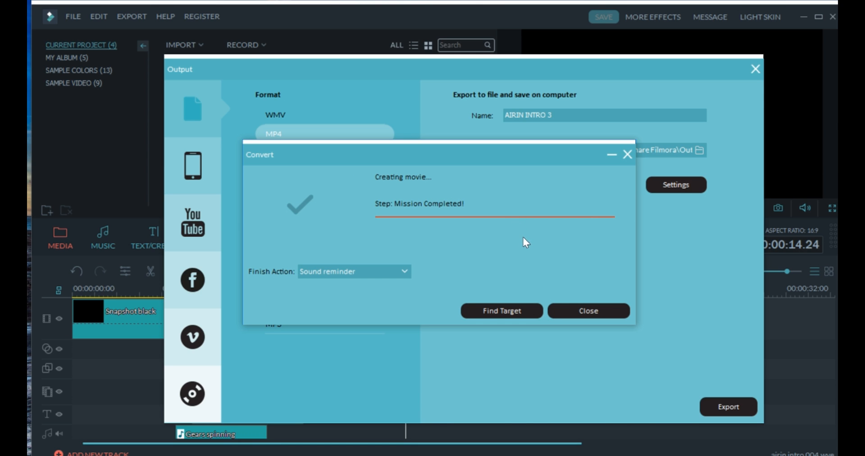
{"action": "left_click", "coordinate": [513, 312]}
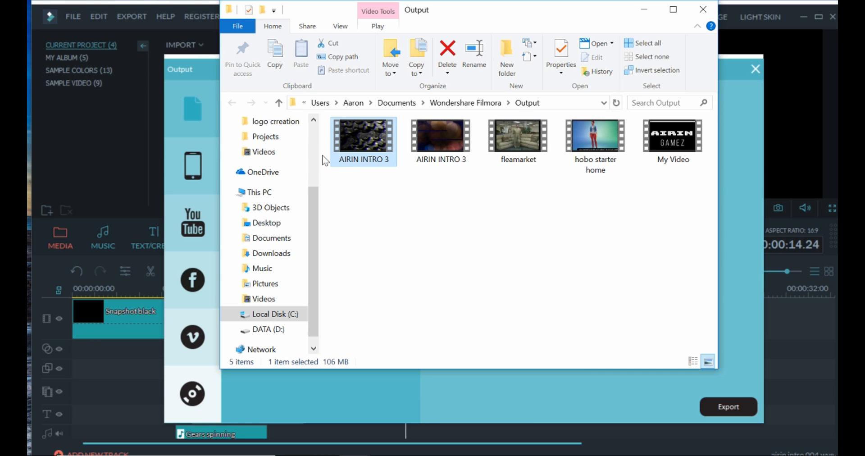
{"action": "left_click", "coordinate": [199, 79]}
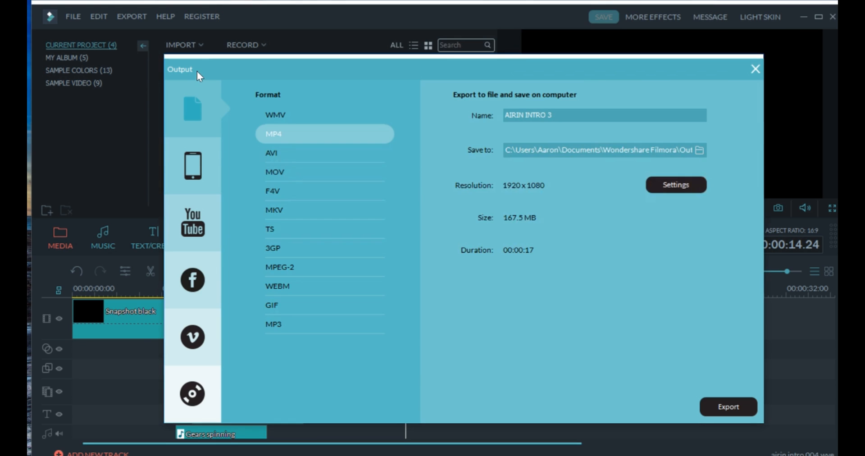
{"action": "left_click", "coordinate": [755, 69]}
Step: Start a new empty project with a 16:9 aspect ratio
{"action": "left_click", "coordinate": [73, 16]}
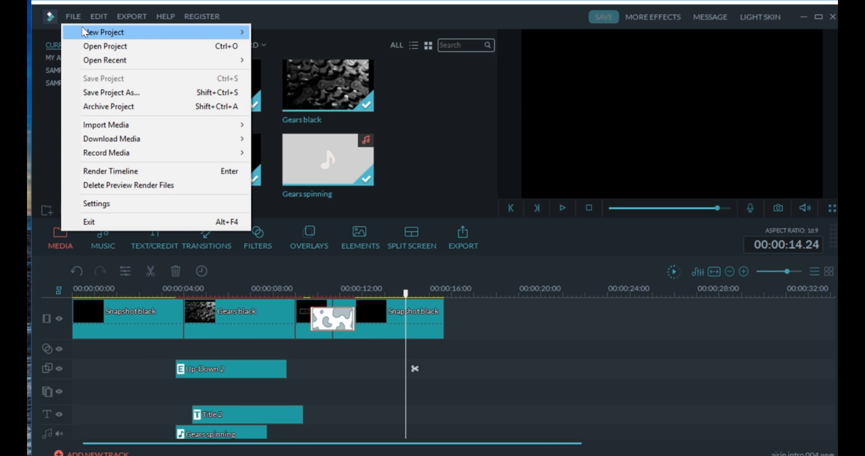
{"action": "mouse_move", "coordinate": [83, 30]}
{"action": "left_click", "coordinate": [266, 30]}
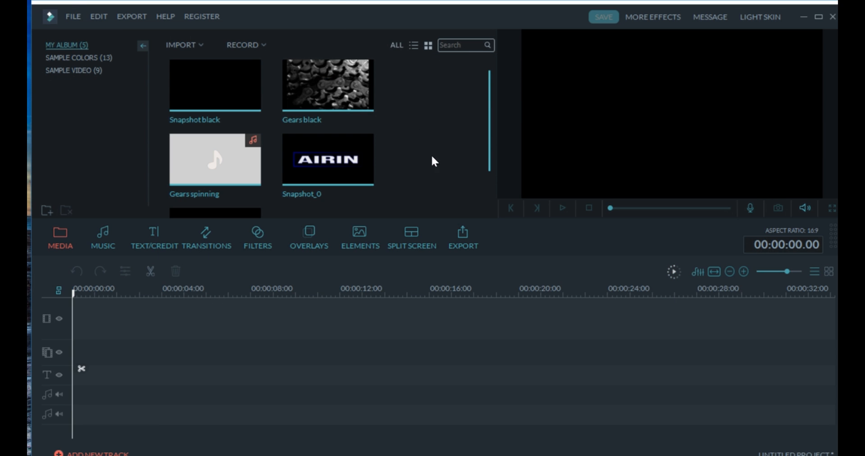
Step: Delete all media items from My Album in the new project
{"action": "scroll", "coordinate": [442, 139], "scroll_direction": "down", "scroll_amount": 1}
{"action": "left_click_drag", "start_coordinate": [426, 120], "coordinate": [200, 74]}
{"action": "left_click_drag", "start_coordinate": [388, 193], "coordinate": [201, 83]}
{"action": "right_click", "coordinate": [202, 84]}
{"action": "left_click", "coordinate": [270, 183]}
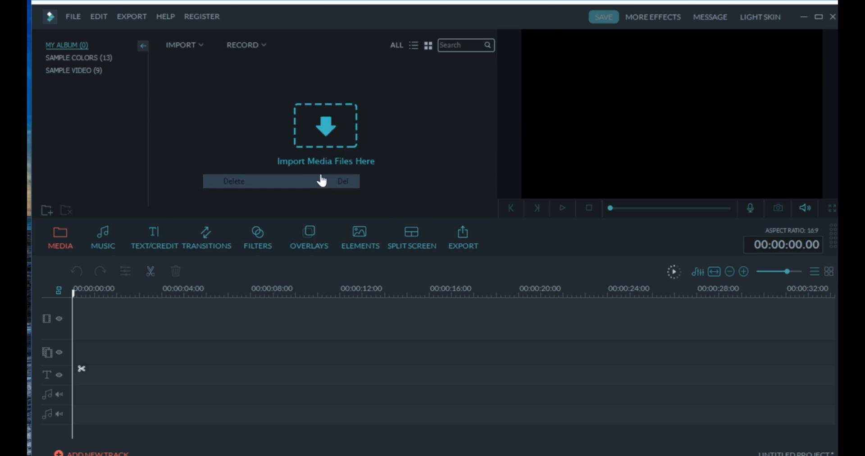
Step: Import the newly exported AIRIN INTRO 3 video from the Output folder and place it at the start of the video track
{"action": "left_click", "coordinate": [69, 17]}
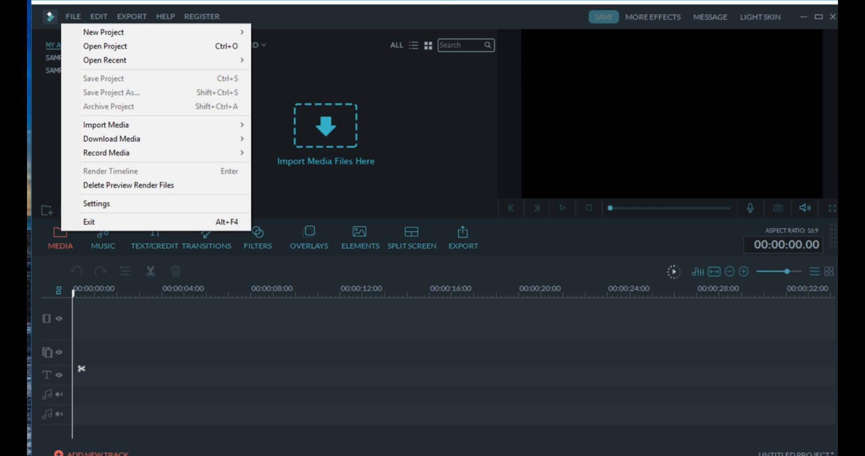
{"action": "left_click", "coordinate": [440, 1]}
{"action": "key", "text": "super"}
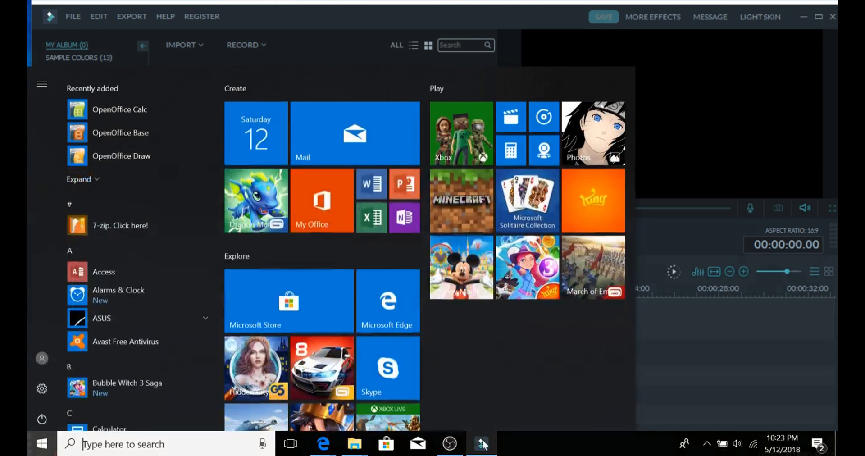
{"action": "mouse_move", "coordinate": [354, 446]}
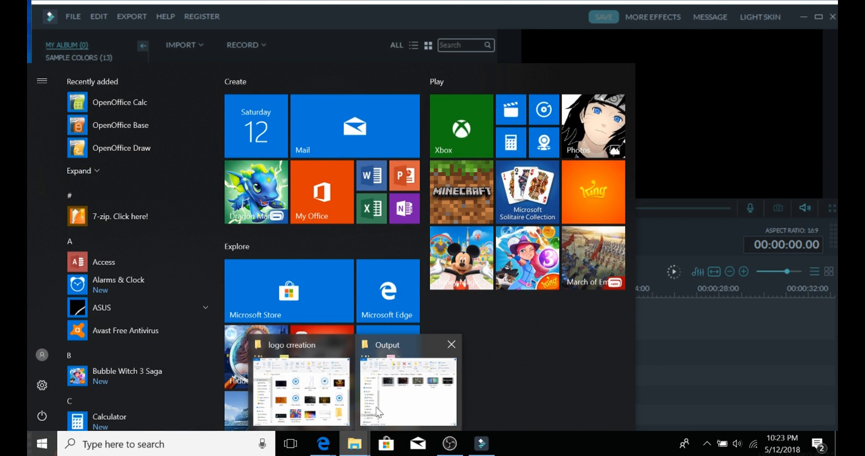
{"action": "left_click", "coordinate": [396, 342]}
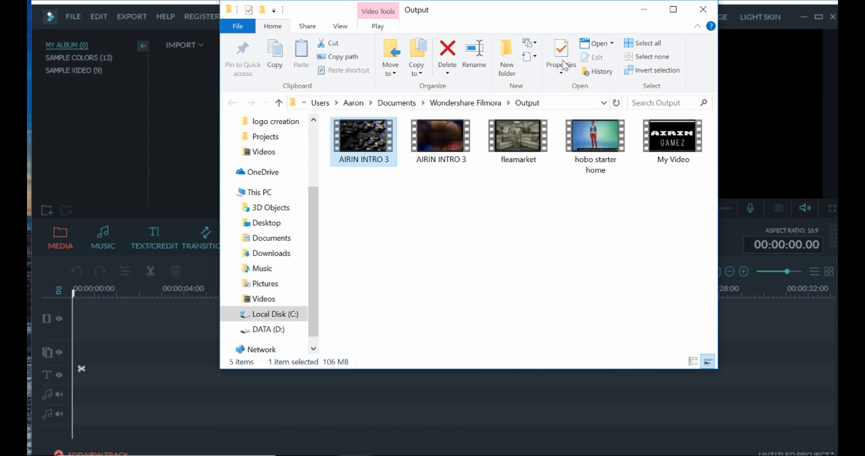
{"action": "left_click_drag", "start_coordinate": [545, 20], "coordinate": [692, 61]}
{"action": "left_click_drag", "start_coordinate": [531, 189], "coordinate": [325, 151]}
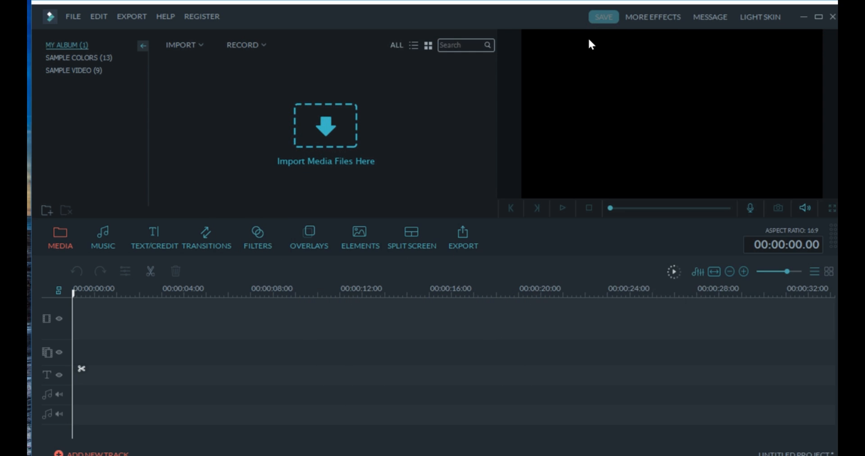
{"action": "left_click_drag", "start_coordinate": [223, 90], "coordinate": [151, 321]}
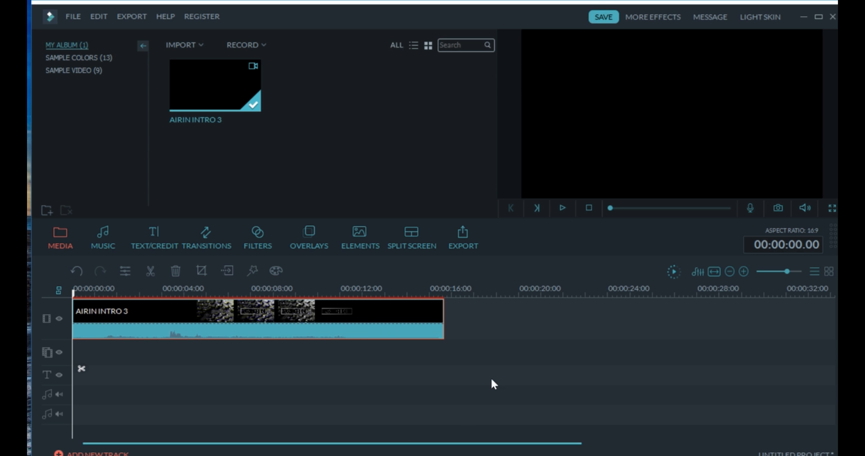
Step: Play the exported AIRIN INTRO 3 video, including in full screen, to check the rendered intro
{"action": "left_click", "coordinate": [563, 208]}
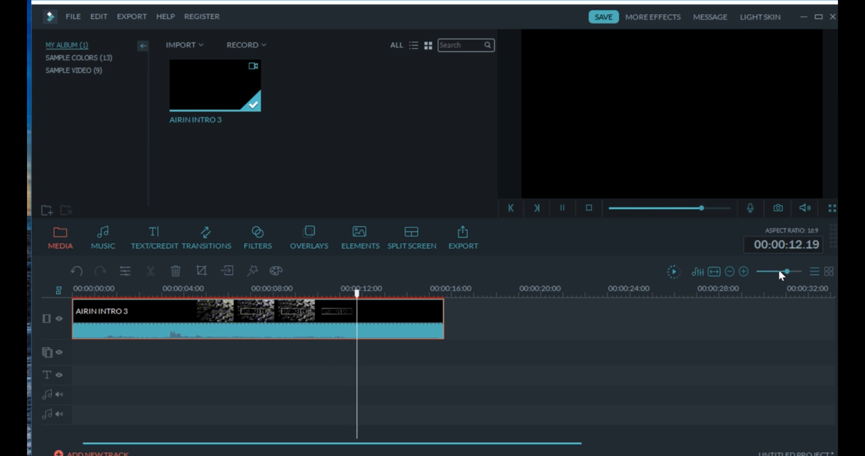
{"action": "left_click", "coordinate": [562, 208]}
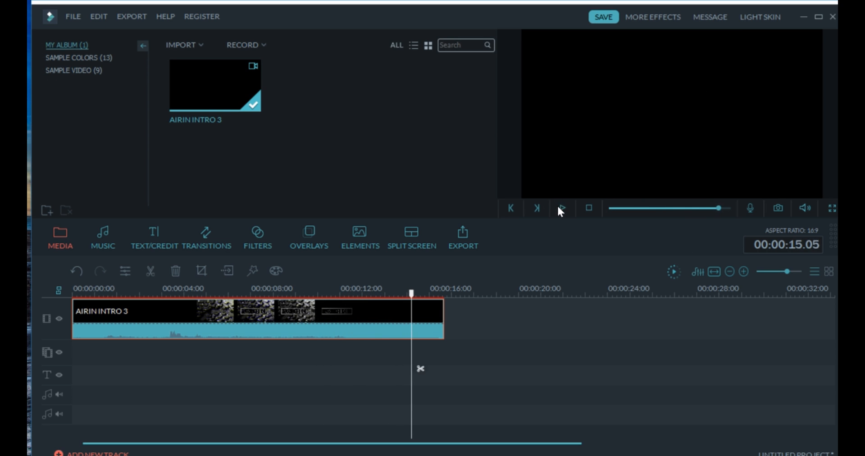
{"action": "left_click", "coordinate": [832, 208]}
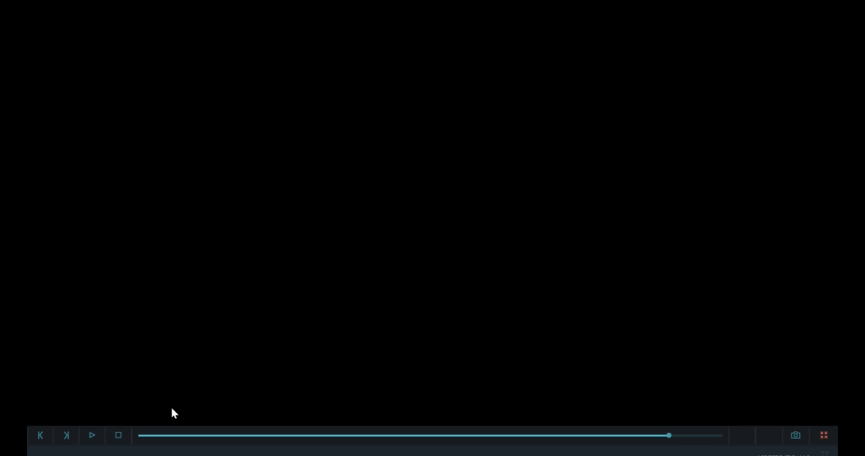
{"action": "left_click", "coordinate": [140, 408]}
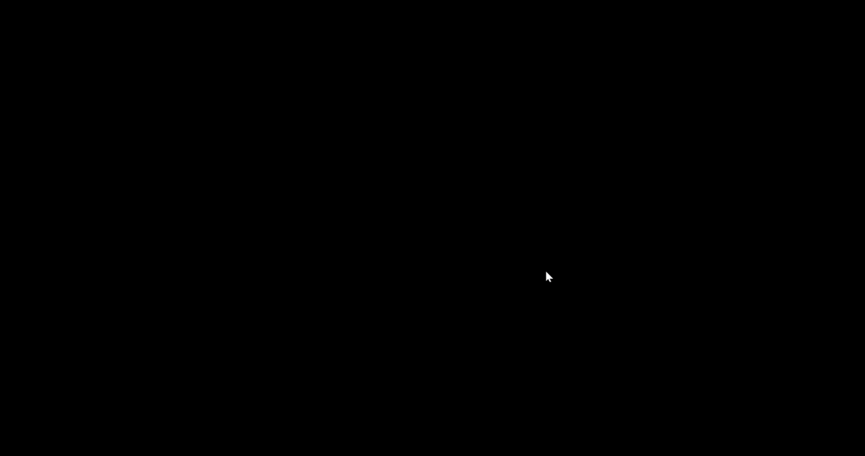
{"action": "key", "text": "space"}
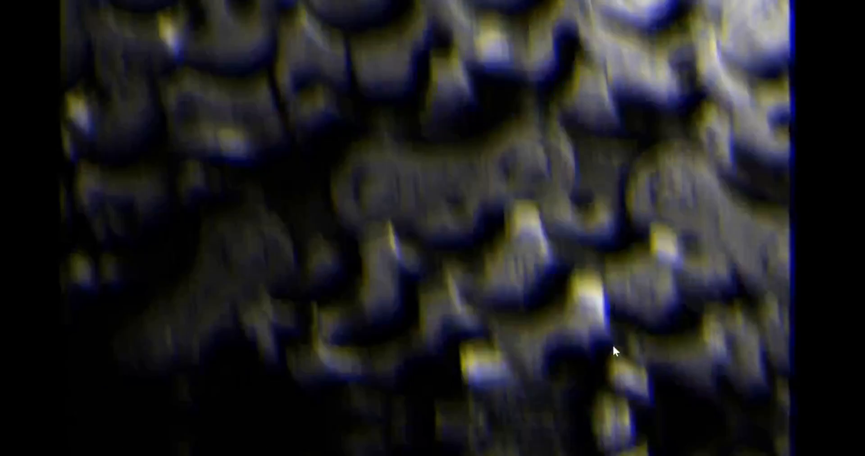
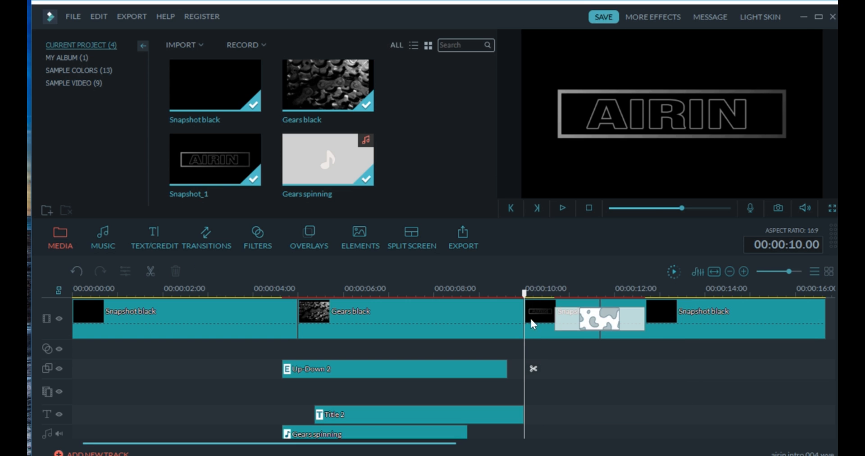
Step: Play the airin intro 004 project from the beginning in full screen to review it, and leave full screen
{"action": "left_click", "coordinate": [577, 206]}
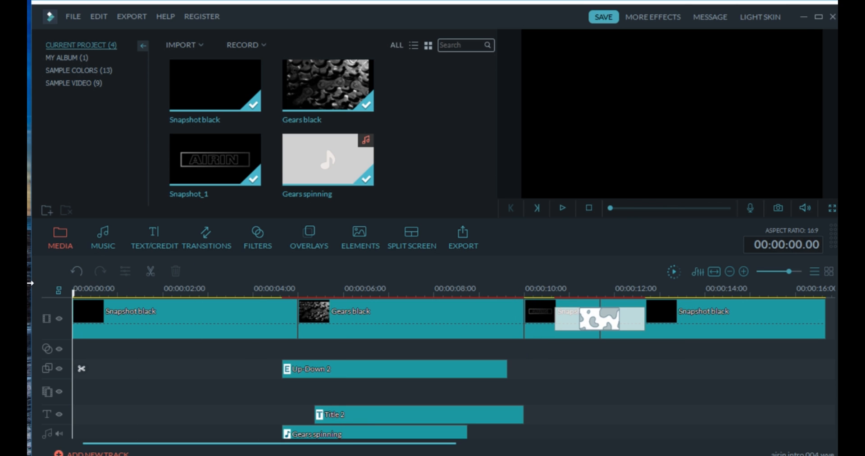
{"action": "left_click", "coordinate": [564, 209]}
{"action": "left_click", "coordinate": [832, 206]}
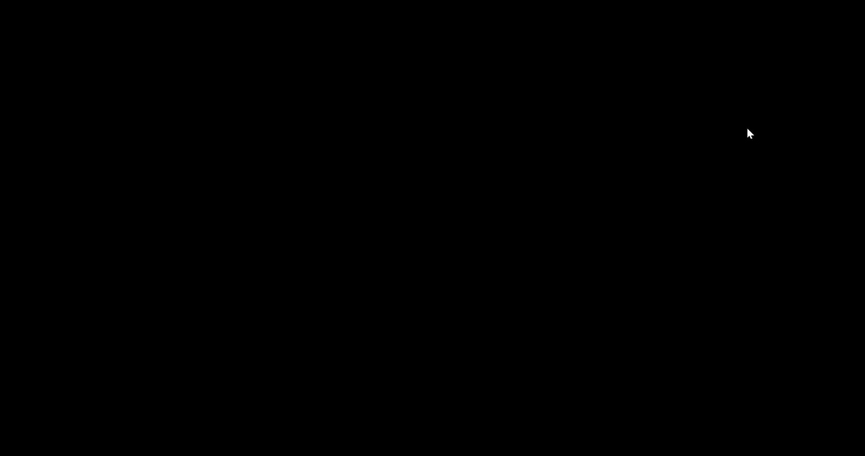
{"action": "key", "text": "Escape"}
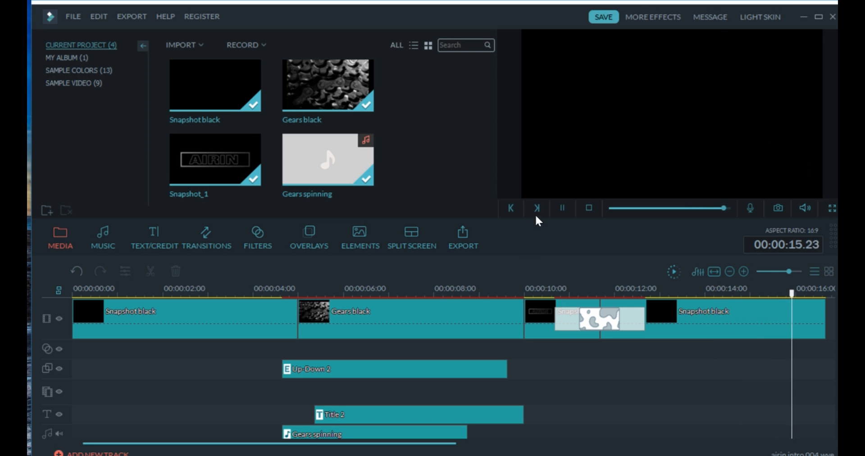
Step: Open the export window for airin intro 004 again and remove the 3 from the output name AIRIN INTRO 3
{"action": "left_click", "coordinate": [471, 235]}
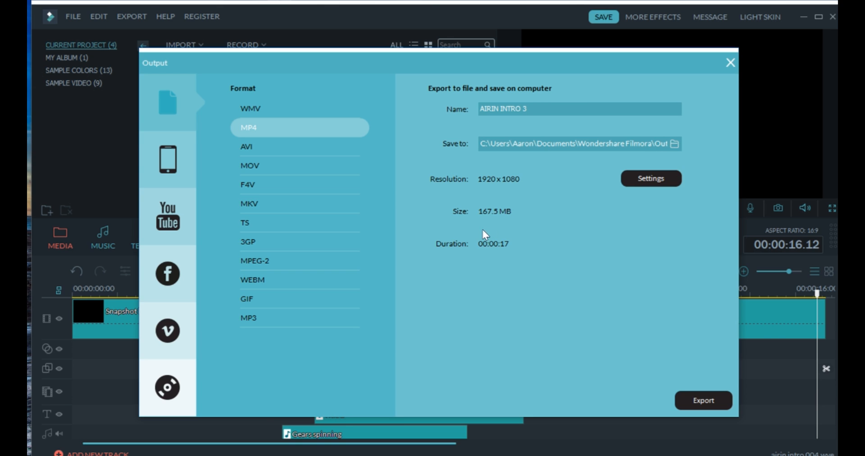
{"action": "left_click", "coordinate": [652, 178]}
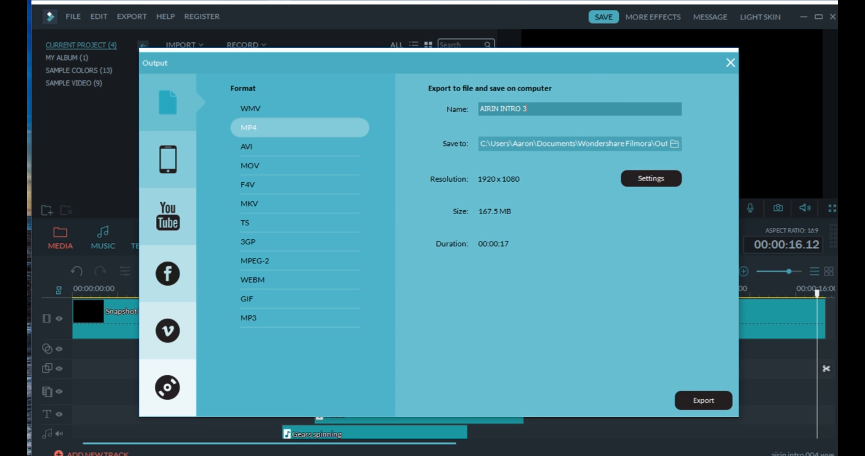
{"action": "key", "text": "BackSpace"}
Step: Set the MP4 export's resolution to 4096 x 2160 and its frame rate to 60 fps, and accept the settings
{"action": "left_click", "coordinate": [649, 178]}
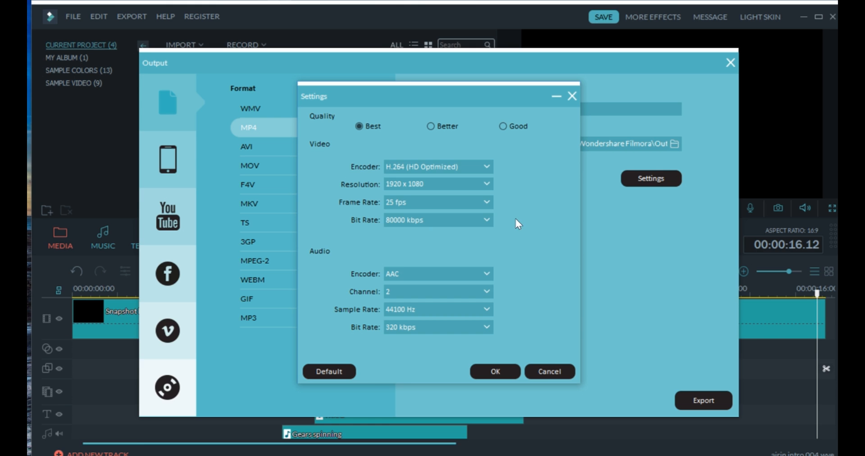
{"action": "left_click", "coordinate": [491, 226]}
{"action": "left_click", "coordinate": [490, 225]}
{"action": "left_click", "coordinate": [431, 184]}
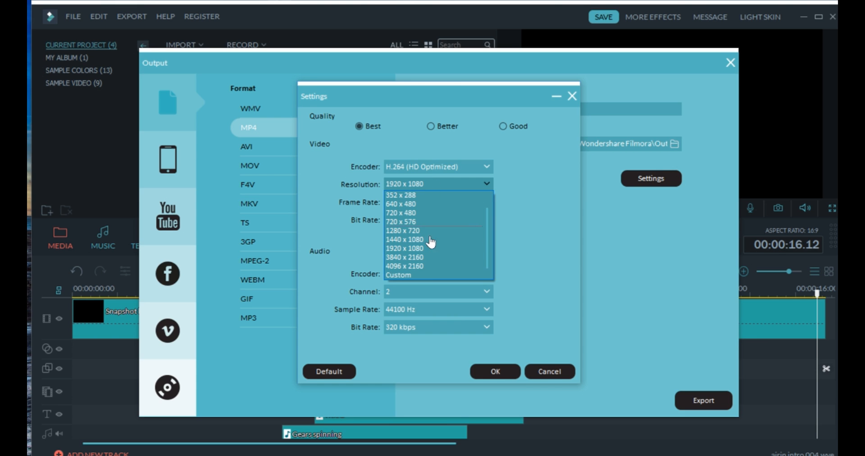
{"action": "left_click", "coordinate": [421, 266]}
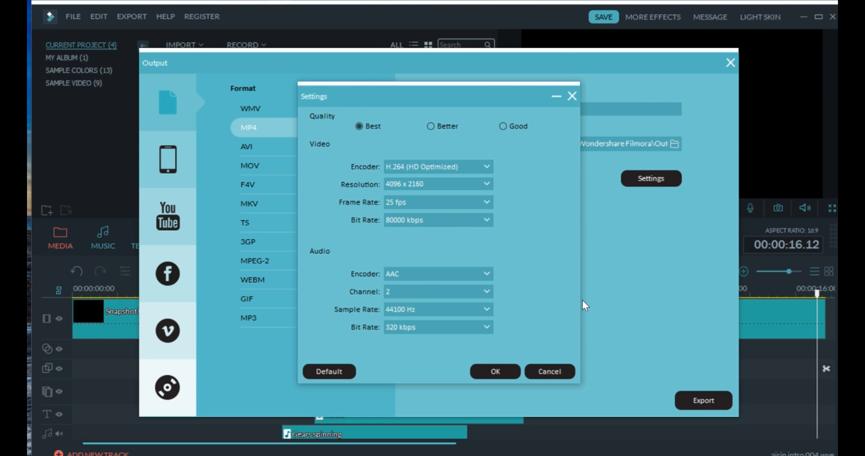
{"action": "left_click", "coordinate": [419, 203]}
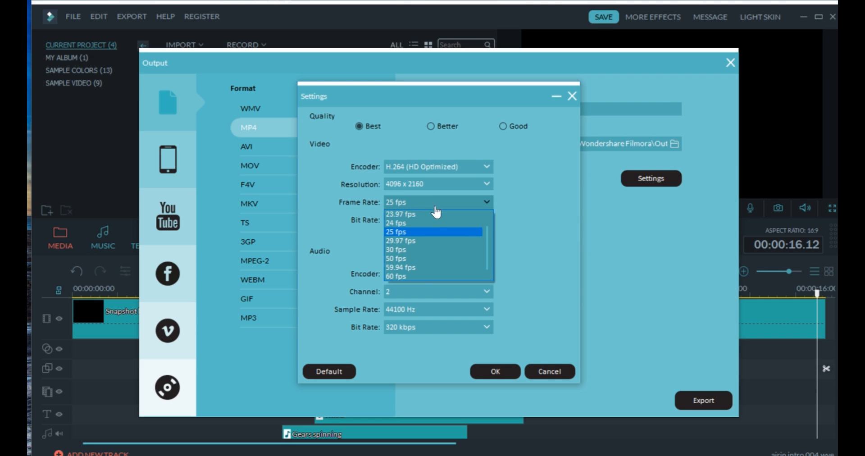
{"action": "left_click", "coordinate": [417, 276]}
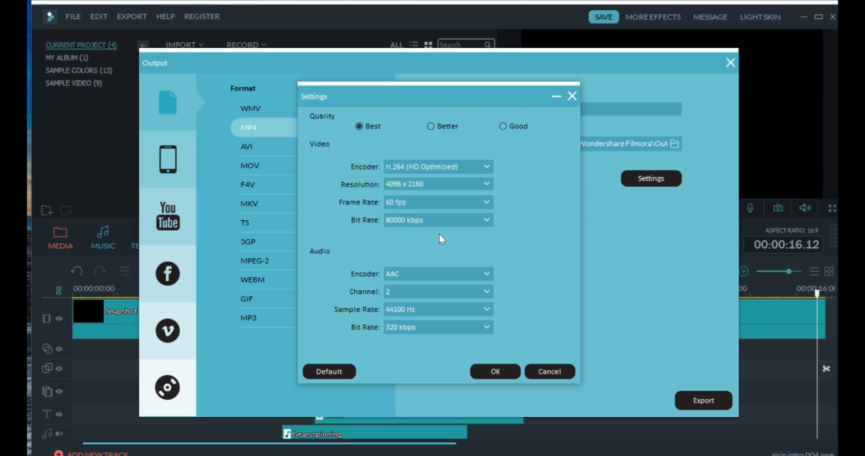
{"action": "left_click", "coordinate": [506, 377]}
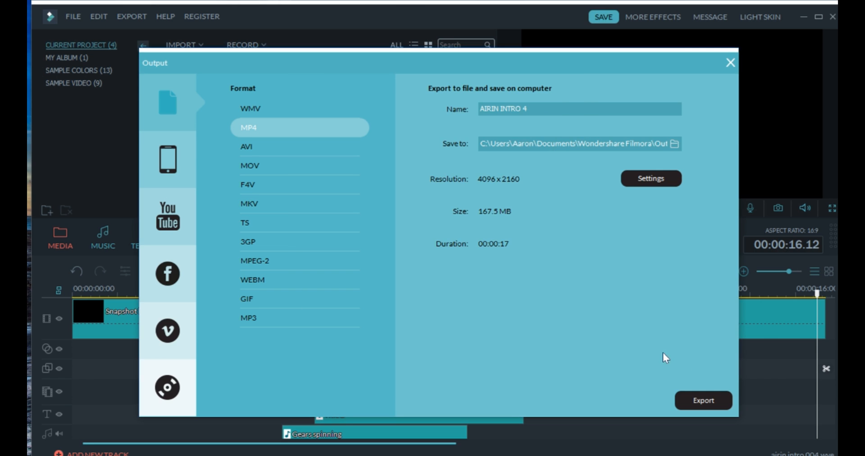
Step: Export the video as AIRIN INTRO 4 in MP4 format, then close the conversion and export windows once rendering finishes
{"action": "left_click", "coordinate": [723, 401]}
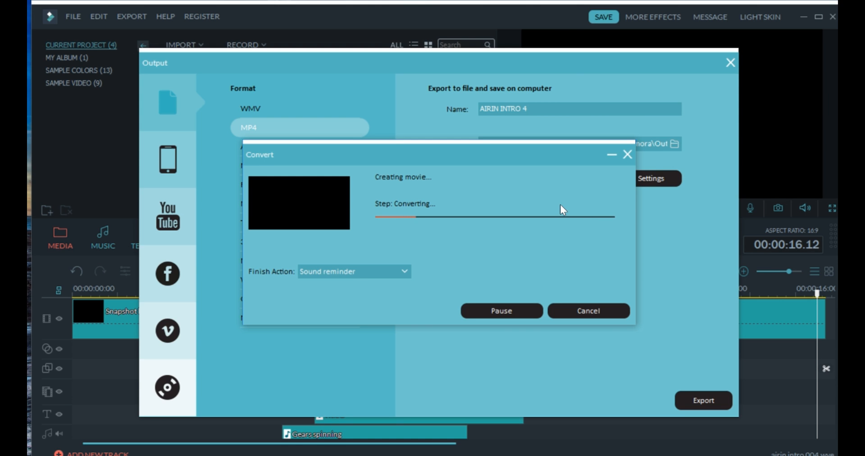
{"action": "left_click_drag", "start_coordinate": [520, 137], "coordinate": [534, 304]}
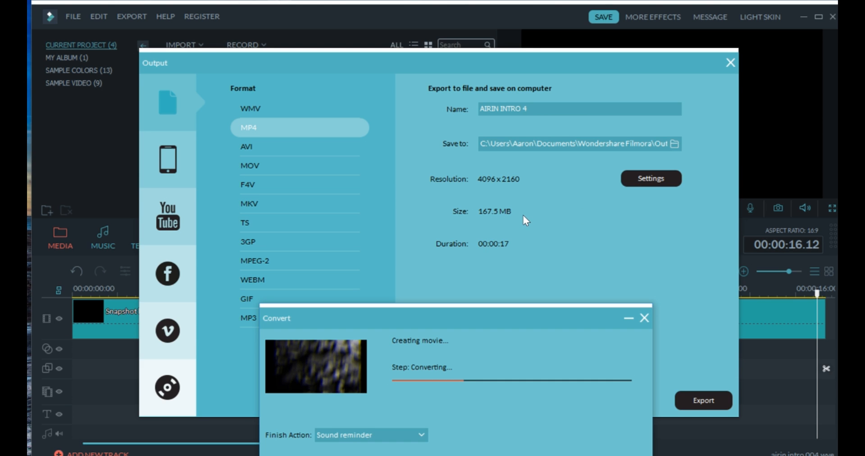
{"action": "left_click_drag", "start_coordinate": [512, 318], "coordinate": [542, 216]}
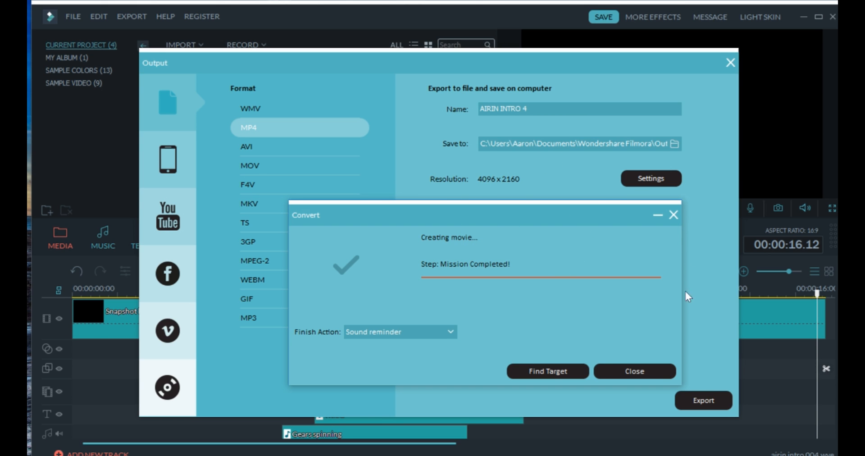
{"action": "left_click", "coordinate": [674, 215]}
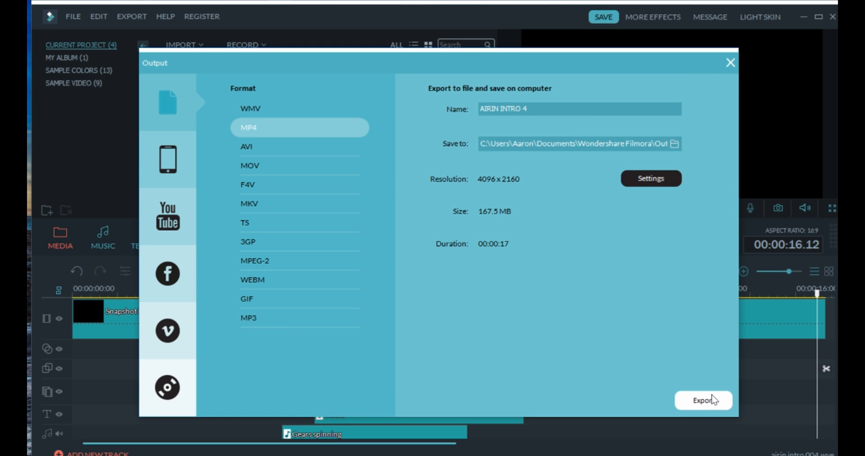
{"action": "left_click", "coordinate": [730, 63]}
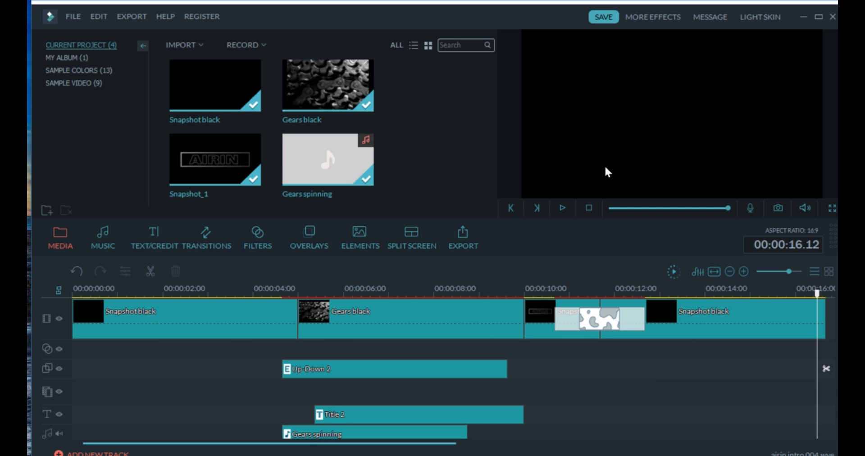
Step: Save the airin intro 004 project and start a new 16:9 project
{"action": "left_click", "coordinate": [73, 16]}
{"action": "mouse_move", "coordinate": [90, 59]}
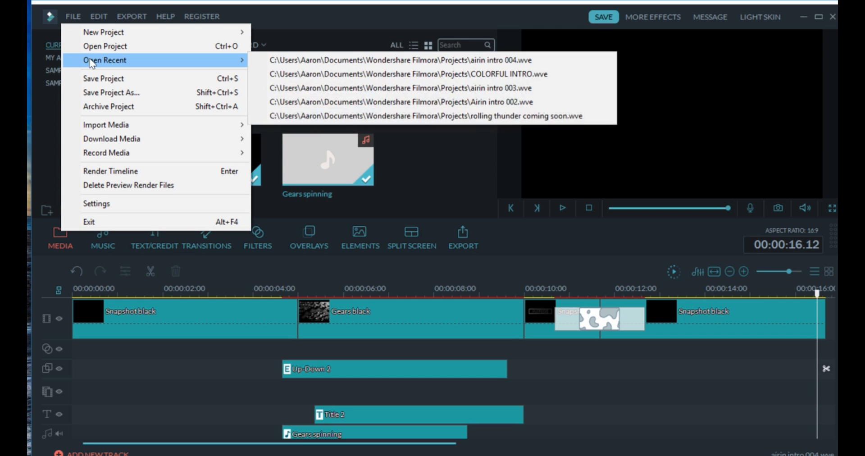
{"action": "left_click", "coordinate": [106, 92]}
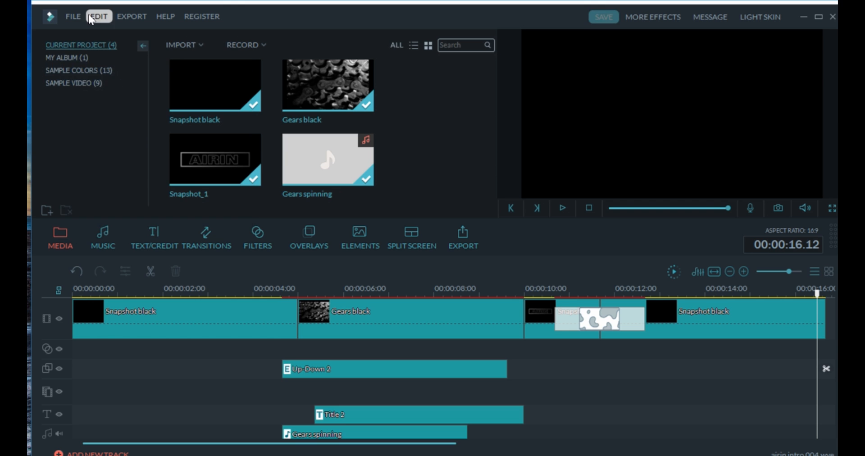
{"action": "left_click", "coordinate": [80, 18]}
{"action": "mouse_move", "coordinate": [77, 30]}
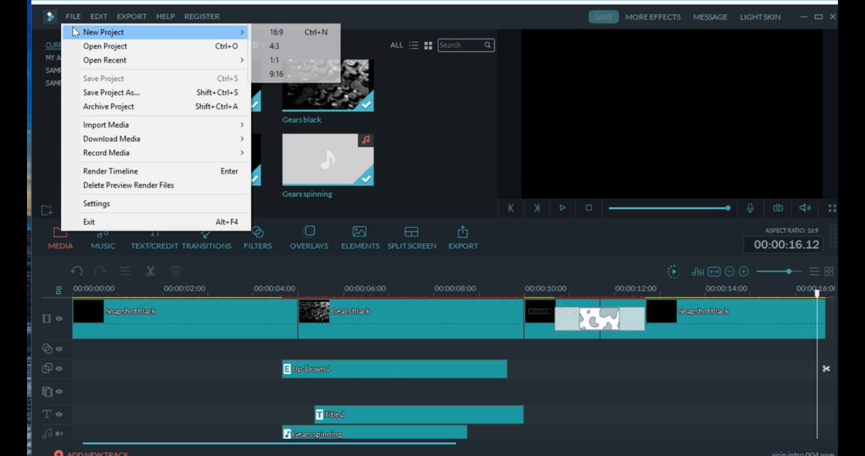
{"action": "left_click", "coordinate": [277, 32]}
{"action": "right_click", "coordinate": [210, 83]}
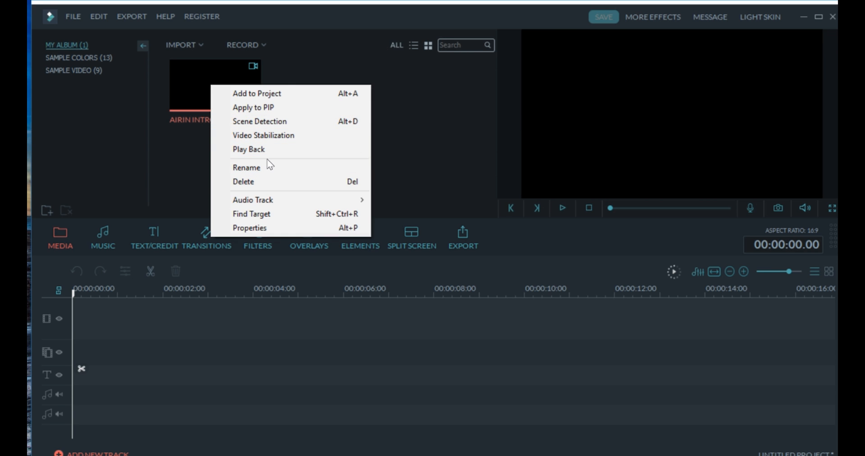
Step: Import the AIRIN INTRO 4 video from the Output folder and place it at the start of the video track
{"action": "left_click", "coordinate": [80, 17]}
{"action": "mouse_move", "coordinate": [115, 126]}
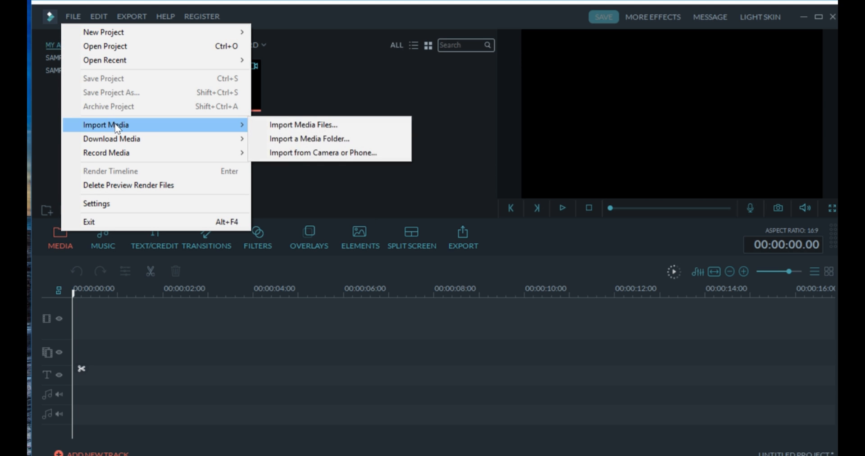
{"action": "left_click", "coordinate": [307, 126]}
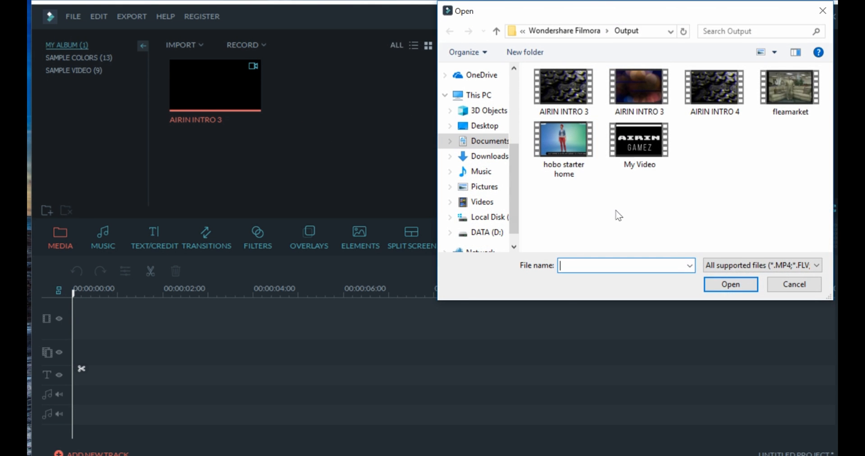
{"action": "left_click", "coordinate": [717, 94]}
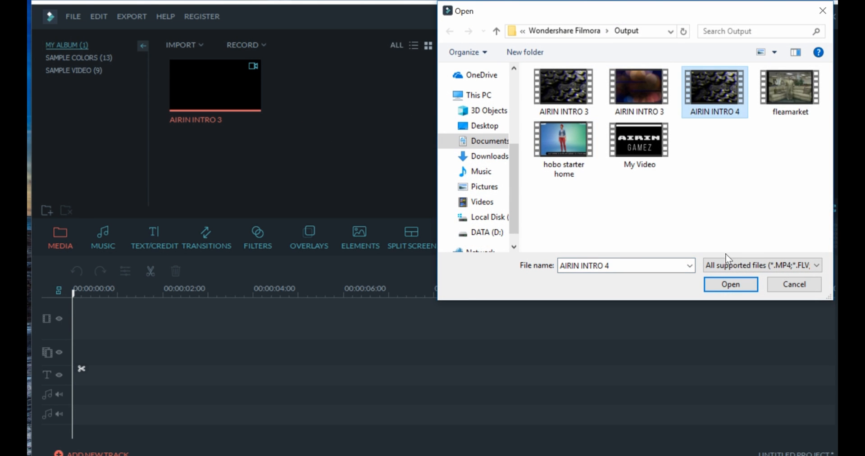
{"action": "left_click", "coordinate": [738, 292]}
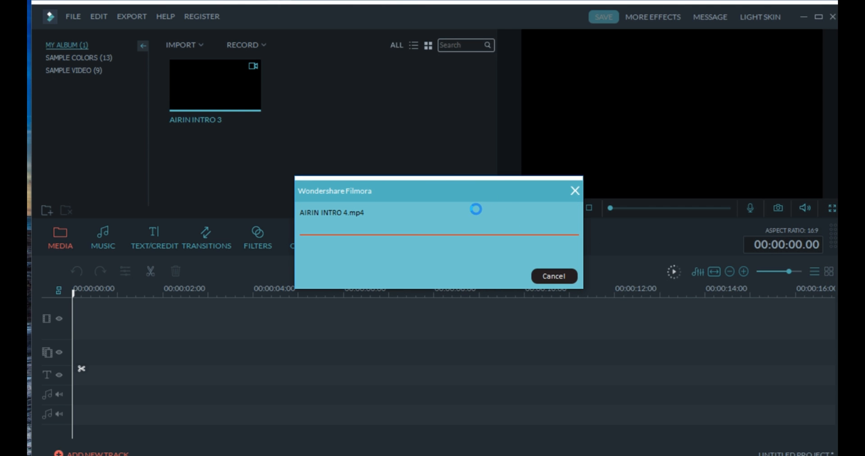
{"action": "left_click_drag", "start_coordinate": [296, 98], "coordinate": [137, 321]}
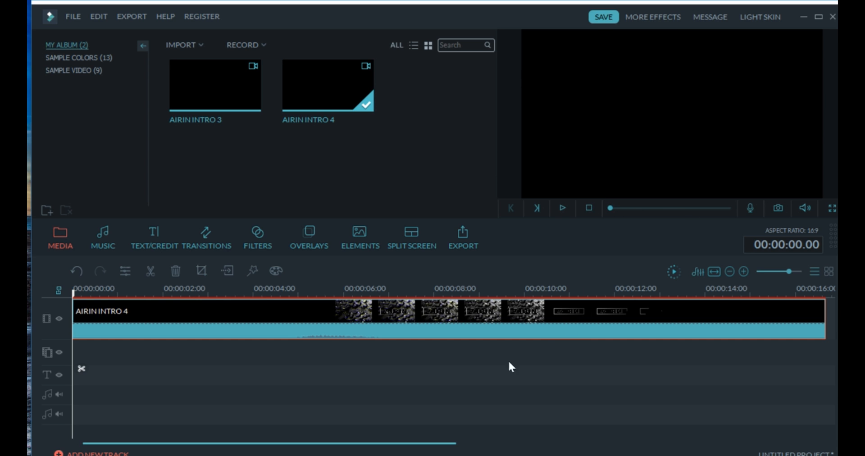
Step: Play the AIRIN INTRO 4 clip from the start of the timeline to check the rendered intro, and pause it near the end
{"action": "left_click_drag", "start_coordinate": [788, 272], "coordinate": [786, 271]}
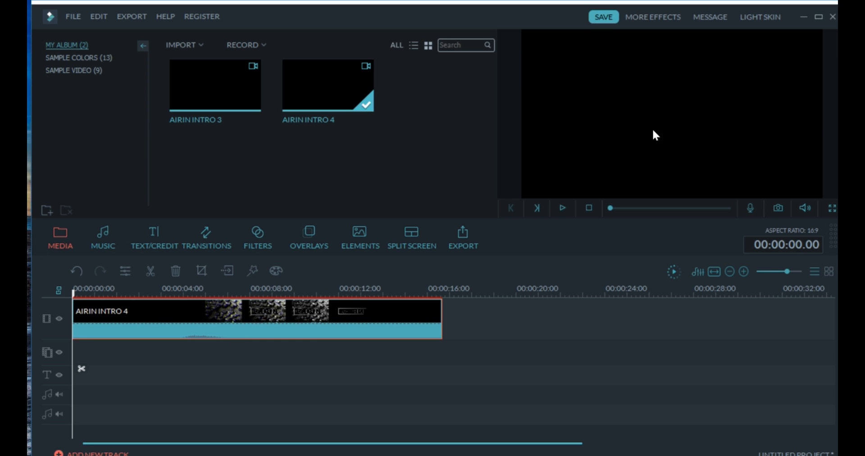
{"action": "left_click", "coordinate": [563, 208]}
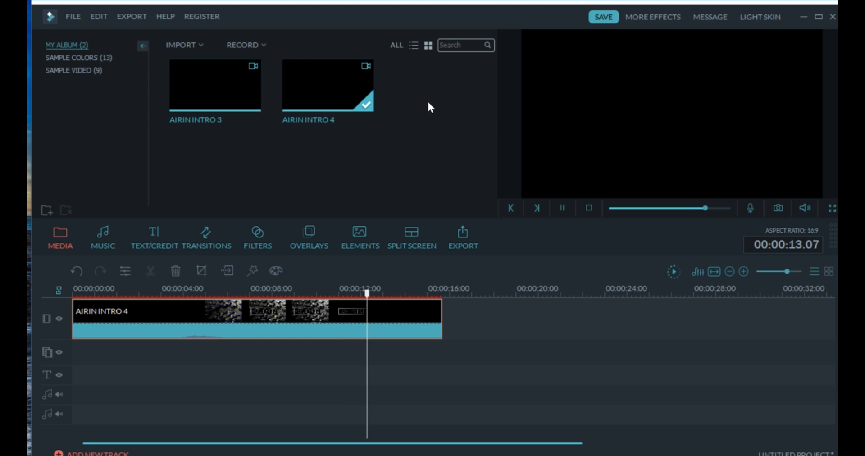
{"action": "left_click", "coordinate": [563, 208]}
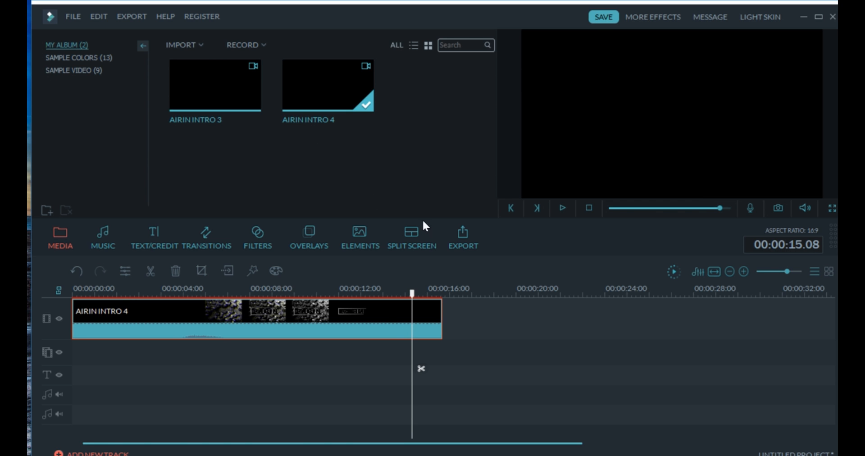
Step: Import the hobo starter home video from the Output folder and place it directly after AIRIN INTRO 4 on the video track
{"action": "left_click", "coordinate": [73, 17]}
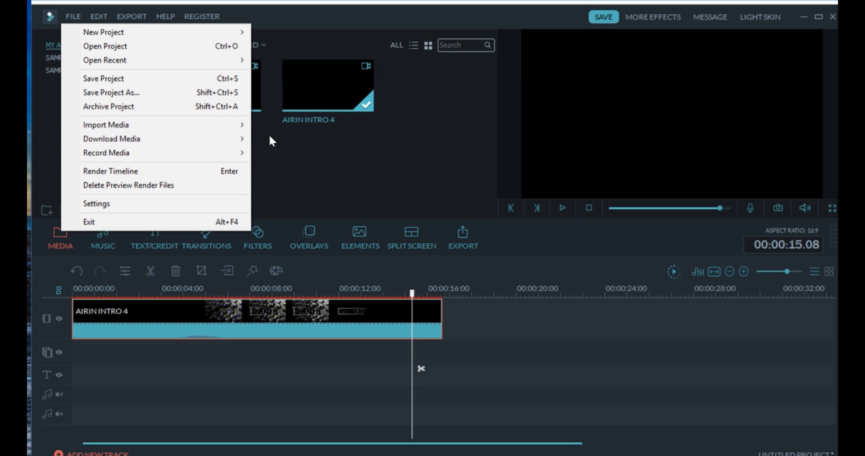
{"action": "left_click", "coordinate": [269, 125]}
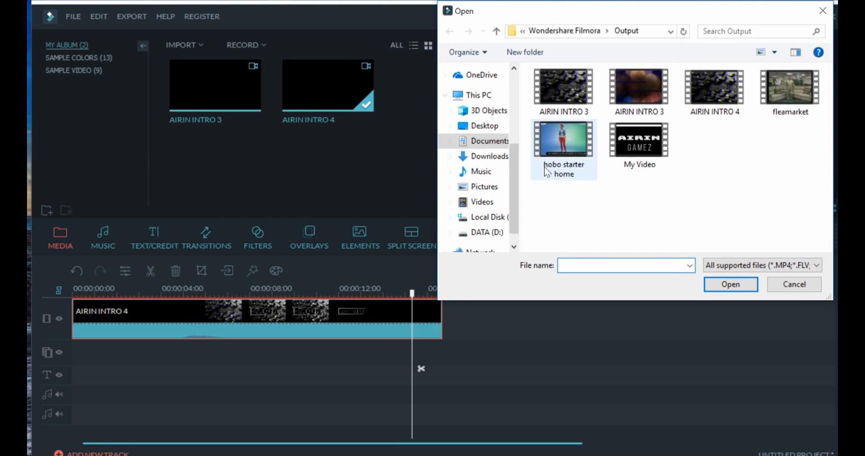
{"action": "mouse_move", "coordinate": [558, 150]}
{"action": "left_mouse_down"}
{"action": "mouse_move", "coordinate": [503, 321]}
{"action": "mouse_move", "coordinate": [561, 156]}
{"action": "left_mouse_up"}
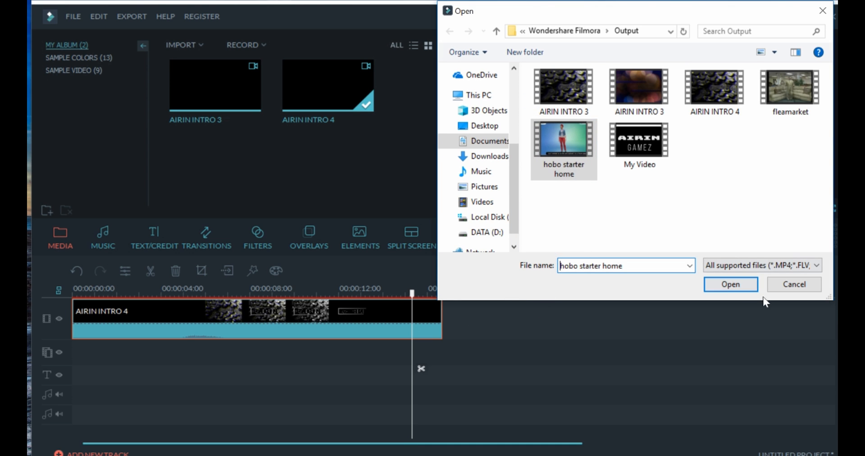
{"action": "left_click", "coordinate": [730, 285]}
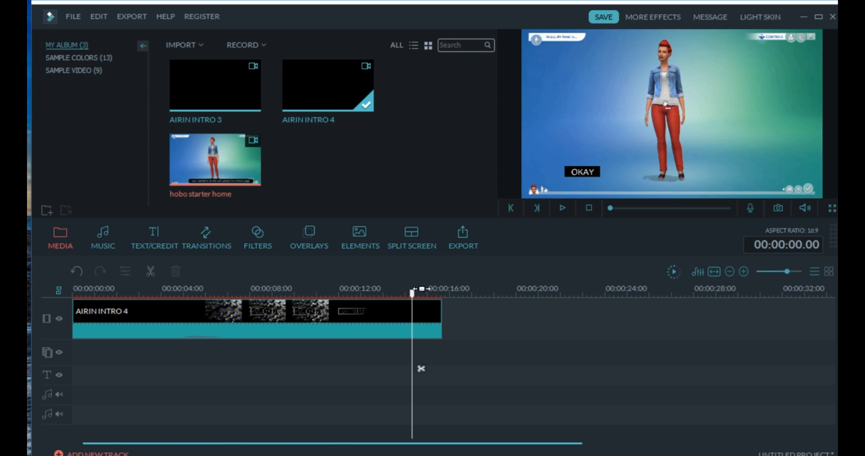
{"action": "left_click_drag", "start_coordinate": [212, 179], "coordinate": [467, 317]}
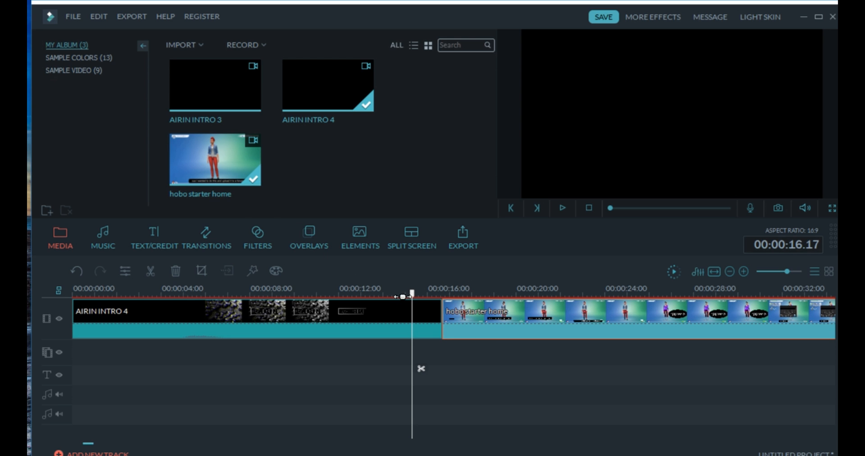
Step: Play the timeline from the beginning and switch to full screen to review the intro followed by the hobo starter home video
{"action": "left_click_drag", "start_coordinate": [444, 297], "coordinate": [76, 309]}
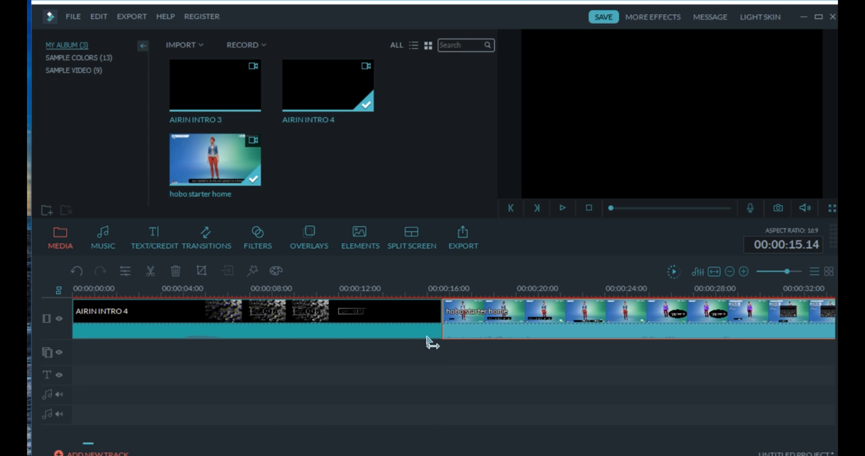
{"action": "left_click_drag", "start_coordinate": [427, 343], "coordinate": [74, 338]}
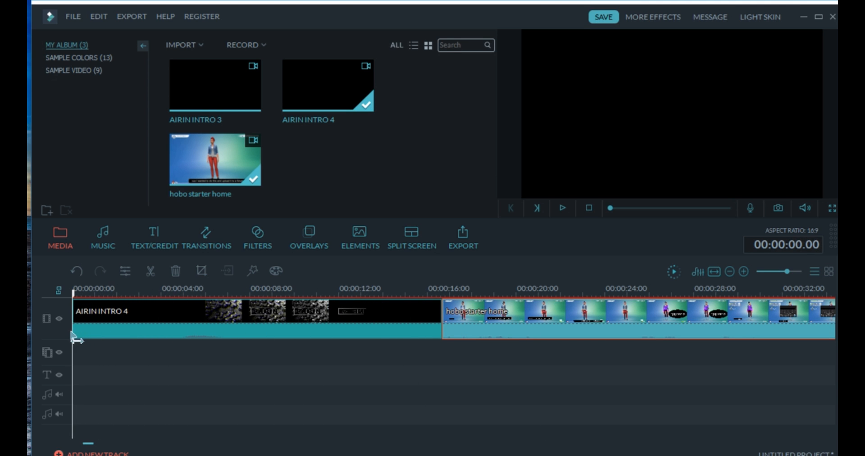
{"action": "left_click", "coordinate": [562, 208]}
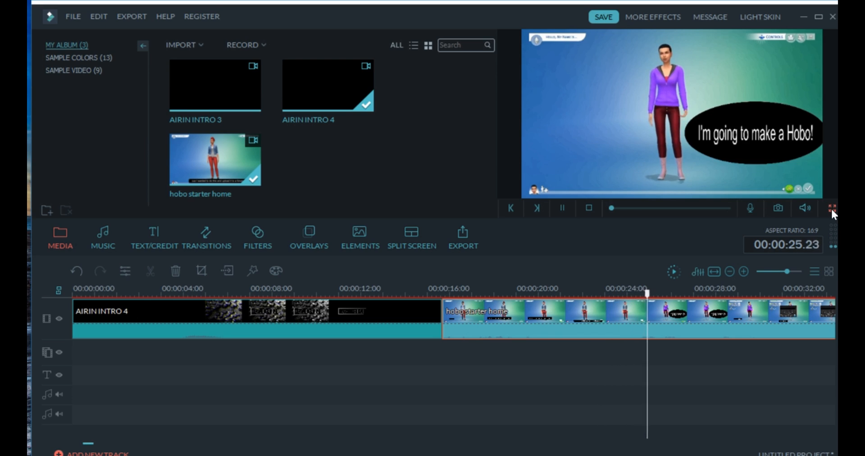
{"action": "left_click", "coordinate": [832, 208]}
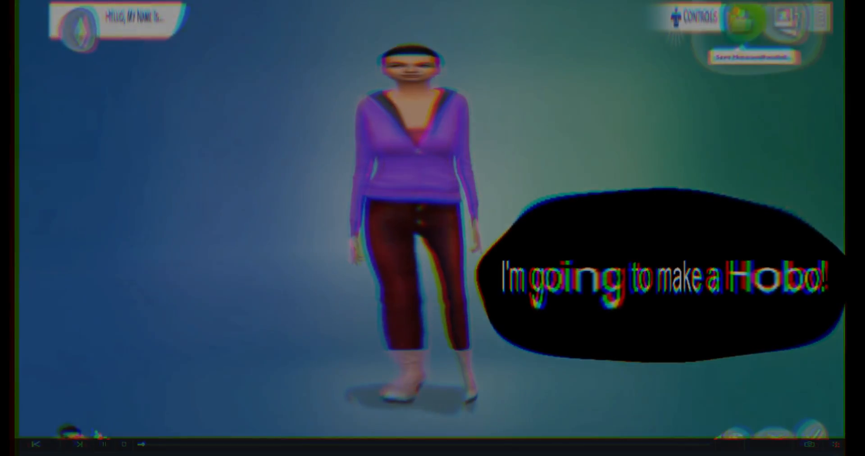